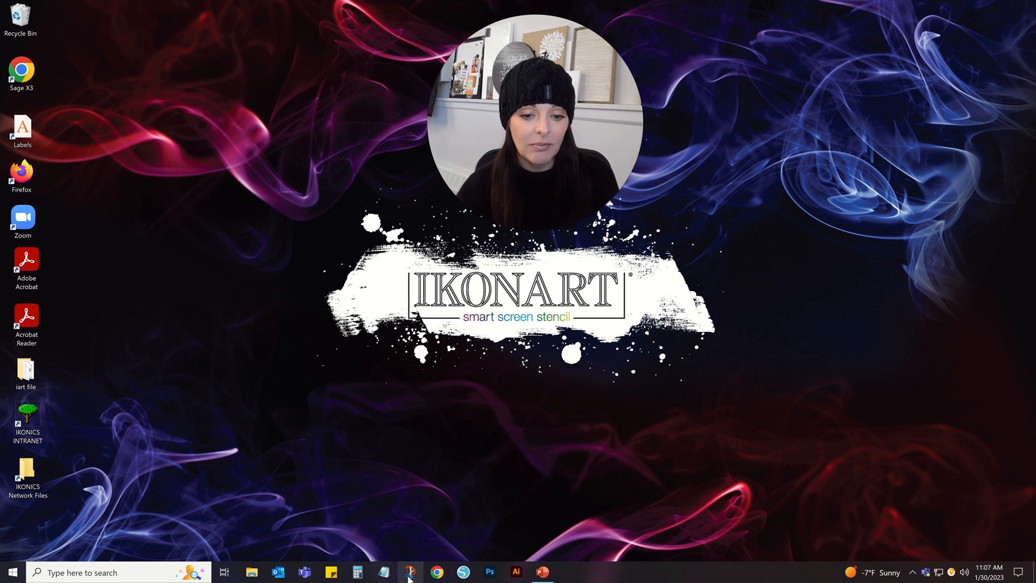
Open Vectr in Chrome and create a new artwork from the US-Letter Portrait print preset, 8.5x11 in
{"action": "left_click", "coordinate": [437, 572]}
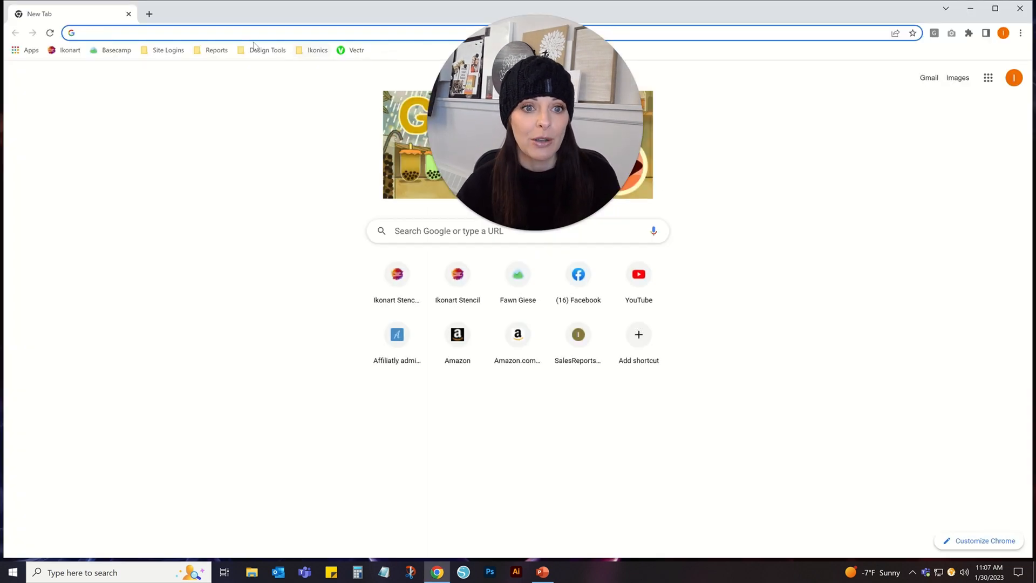
{"action": "left_click", "coordinate": [355, 51]}
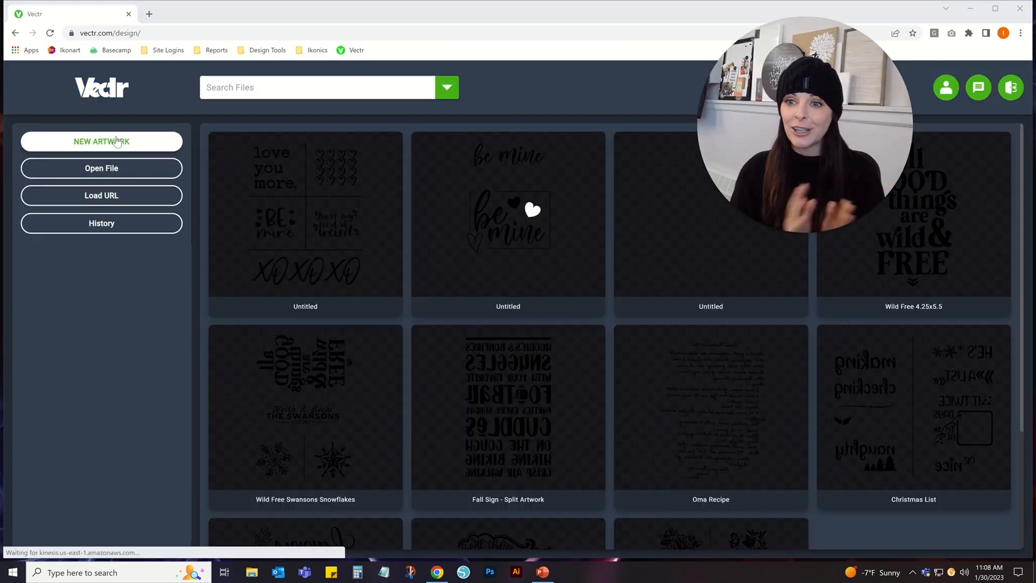
{"action": "left_click", "coordinate": [117, 142]}
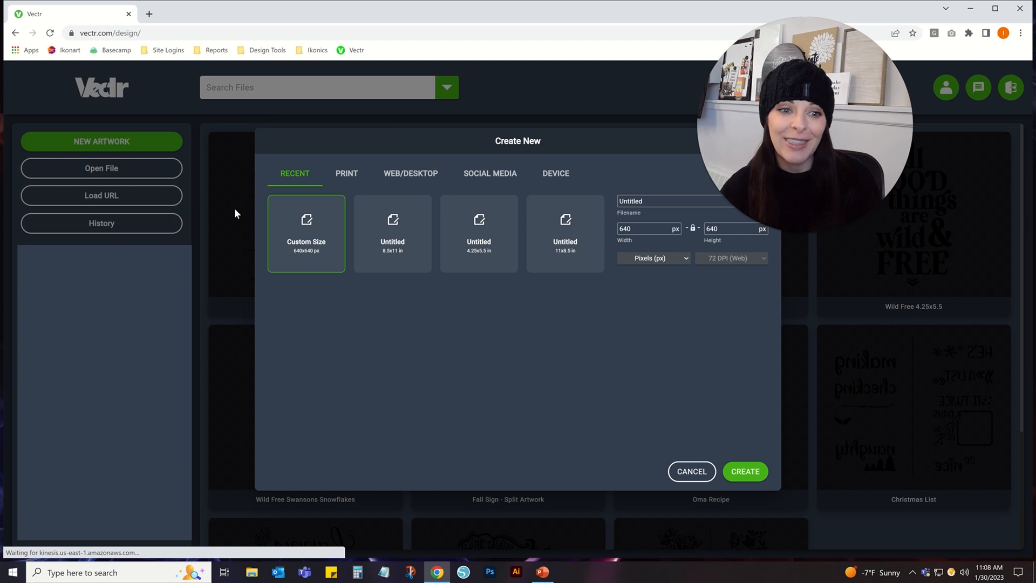
{"action": "left_click", "coordinate": [344, 175]}
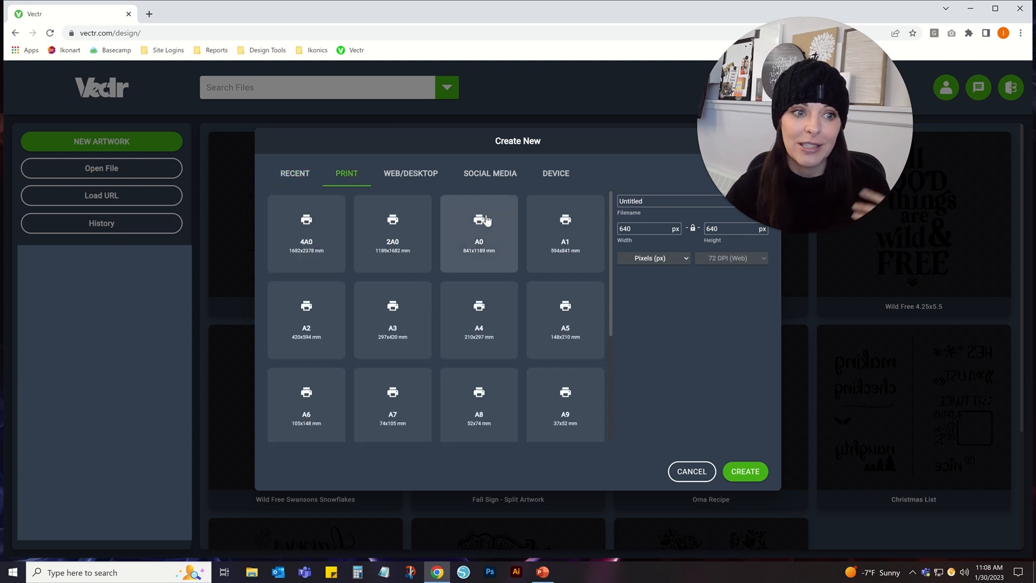
{"action": "scroll", "coordinate": [507, 340], "scroll_direction": "down", "scroll_amount": 3}
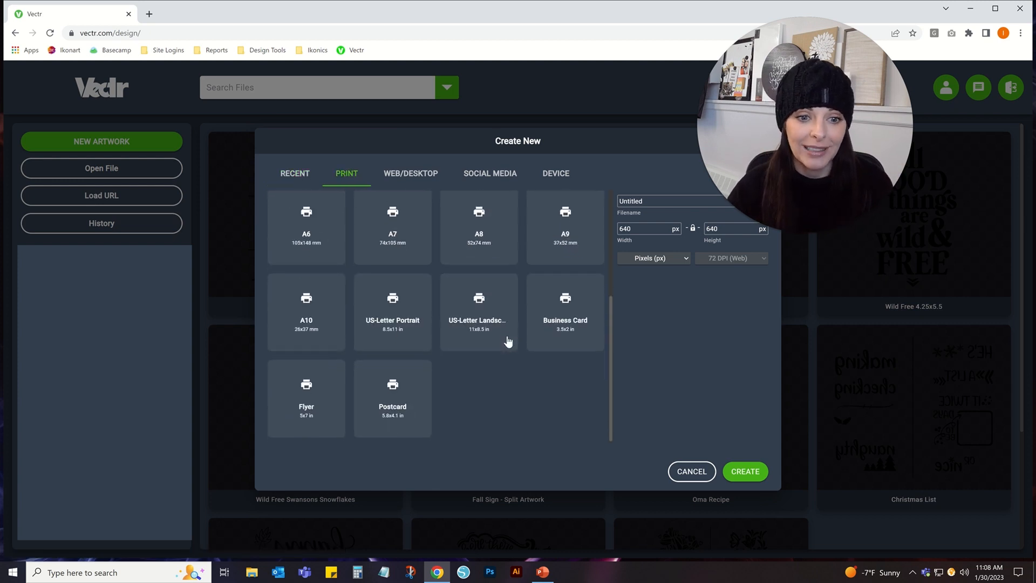
{"action": "left_click", "coordinate": [392, 318]}
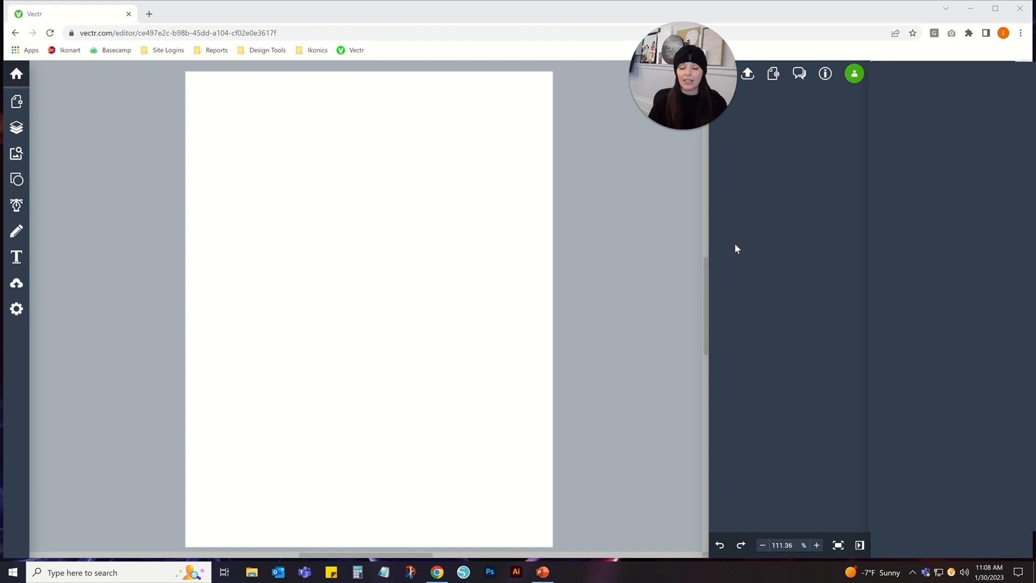
{"action": "left_click_drag", "start_coordinate": [678, 66], "coordinate": [648, 62]}
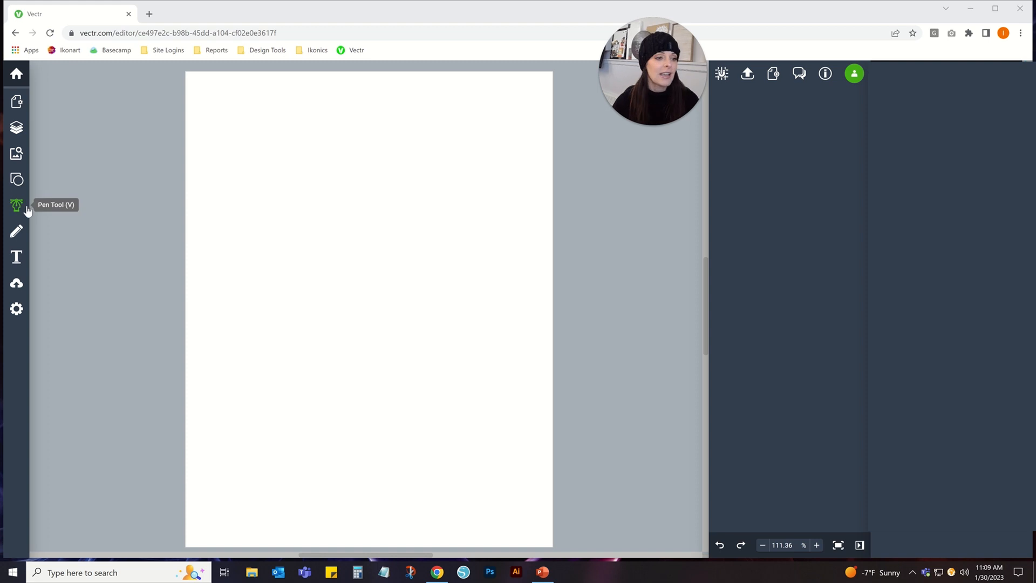
Add a text object in the upper part of the page reading "be" and "mine" on two lines
{"action": "left_click", "coordinate": [17, 257]}
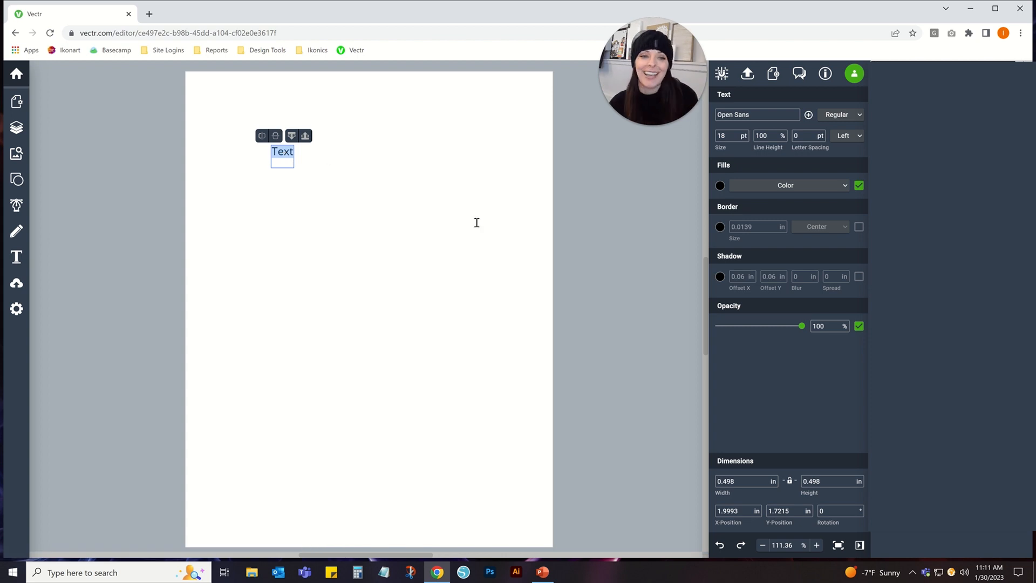
{"action": "type", "text": "be"}
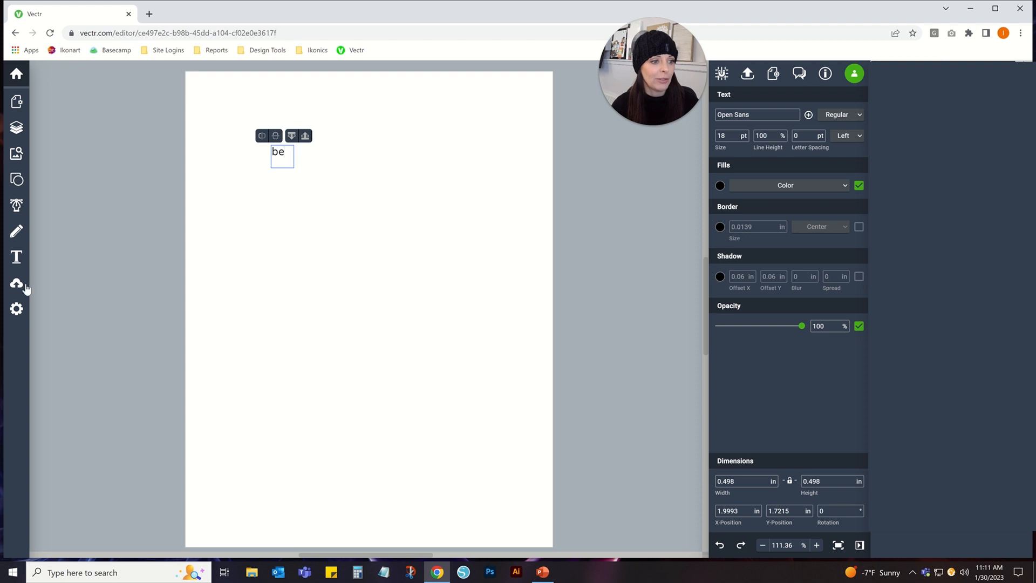
{"action": "double_click", "coordinate": [281, 152]}
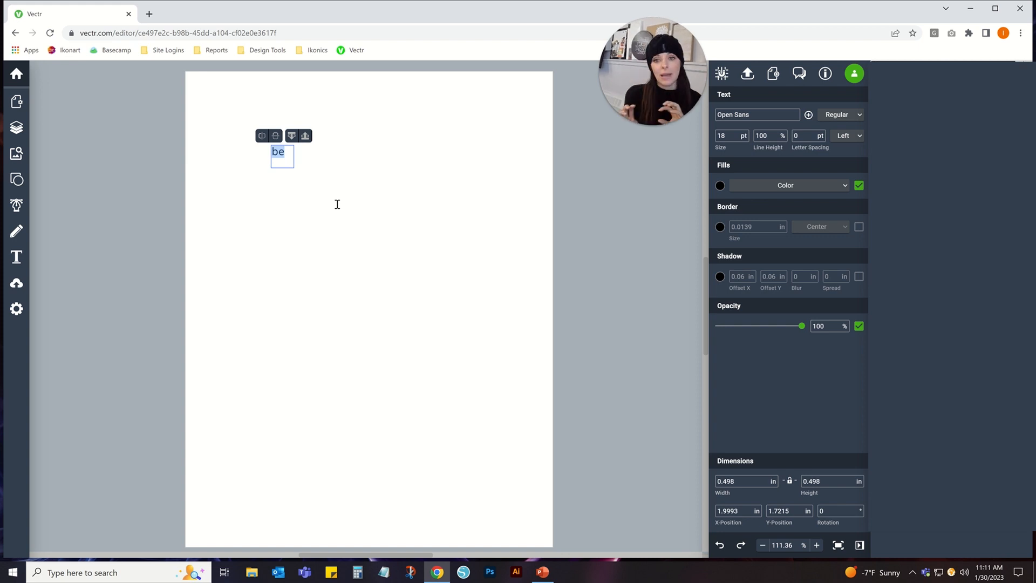
{"action": "type", "text": "b"}
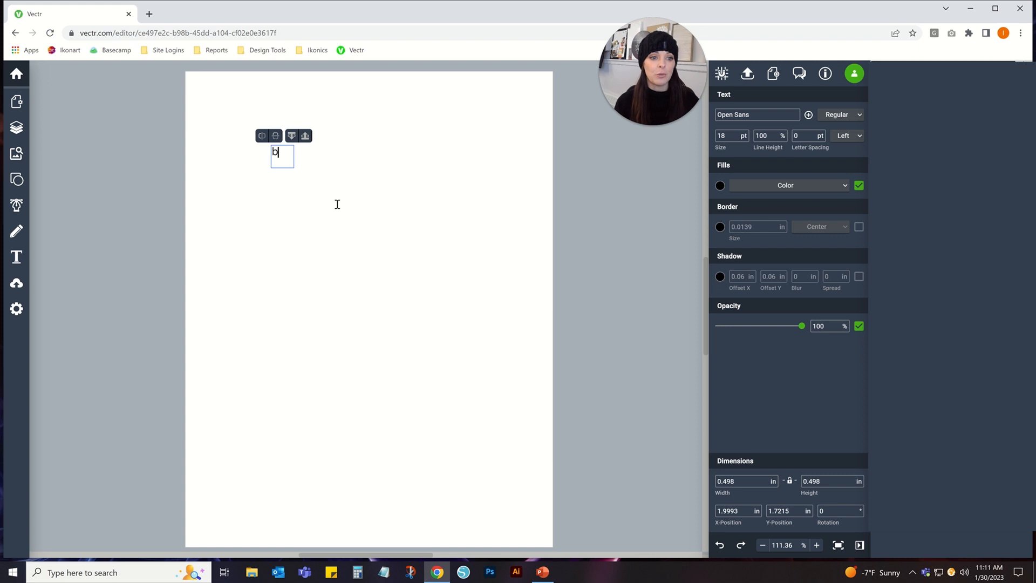
{"action": "type", "text": "e"}
{"action": "key", "text": "Return"}
{"action": "type", "text": "mine"}
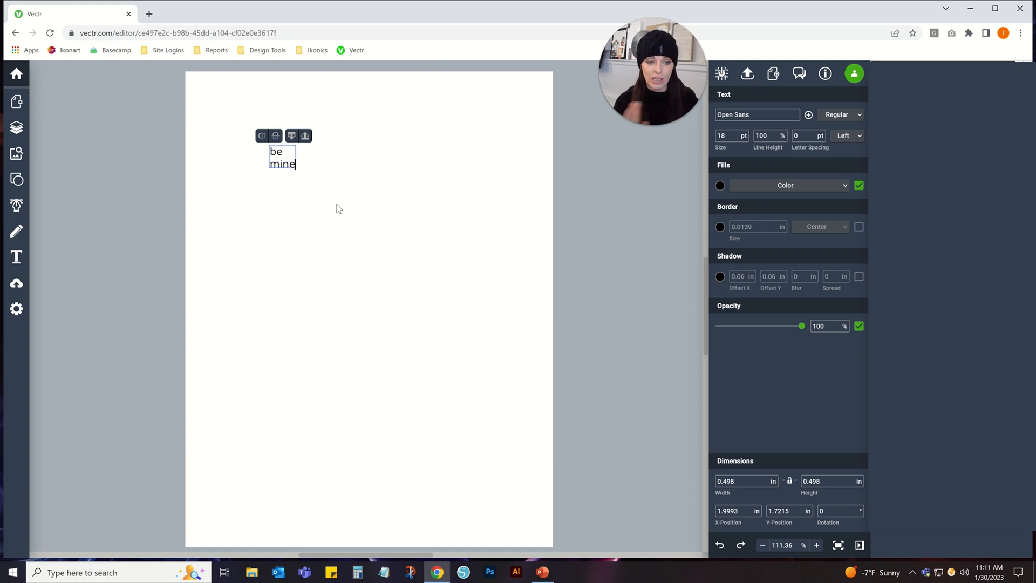
Change the font of the whole "be mine" text to Odibee Sans
{"action": "key", "text": "ctrl+a"}
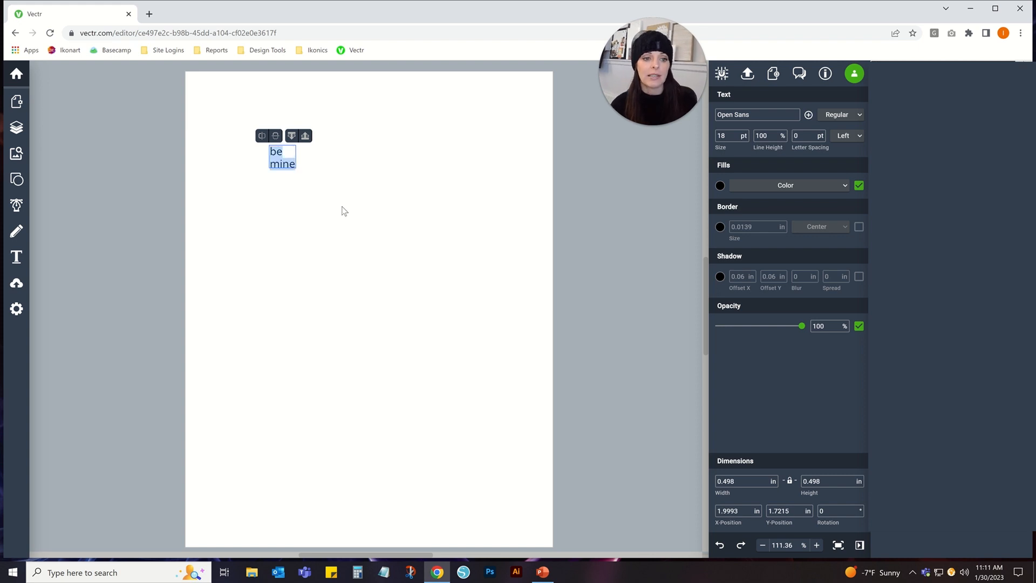
{"action": "left_click", "coordinate": [786, 115]}
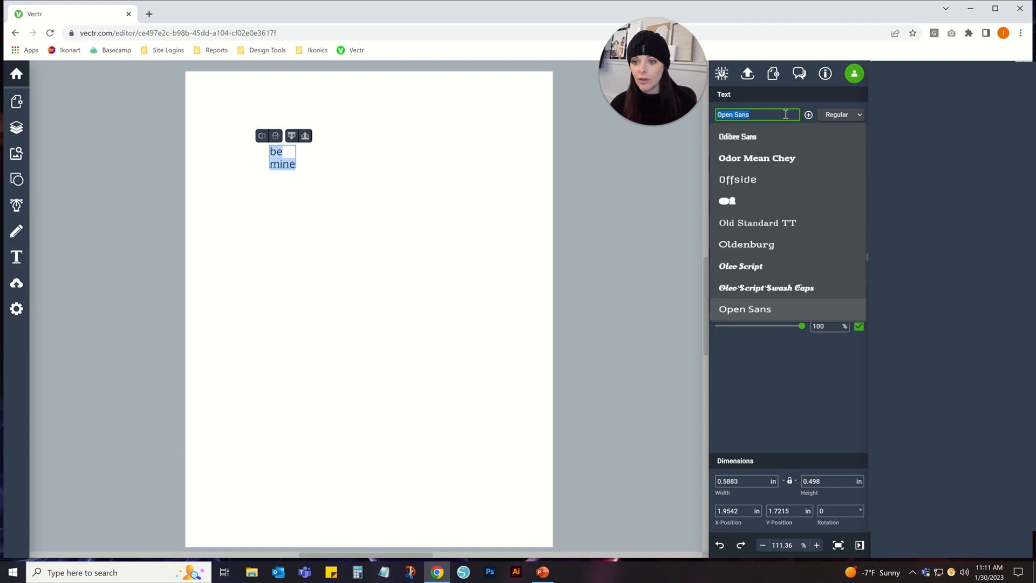
{"action": "left_click", "coordinate": [776, 138]}
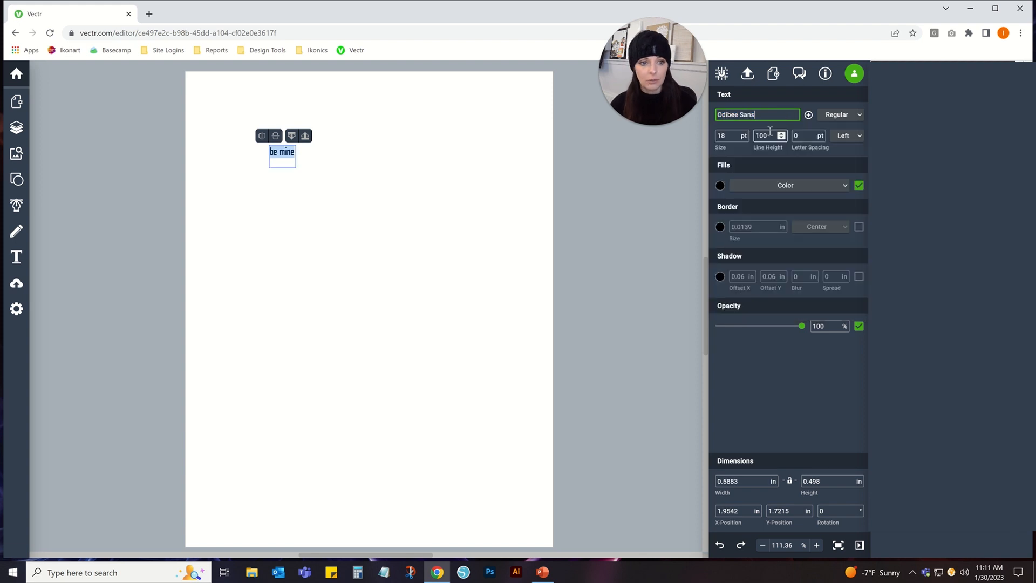
{"action": "left_click", "coordinate": [386, 174]}
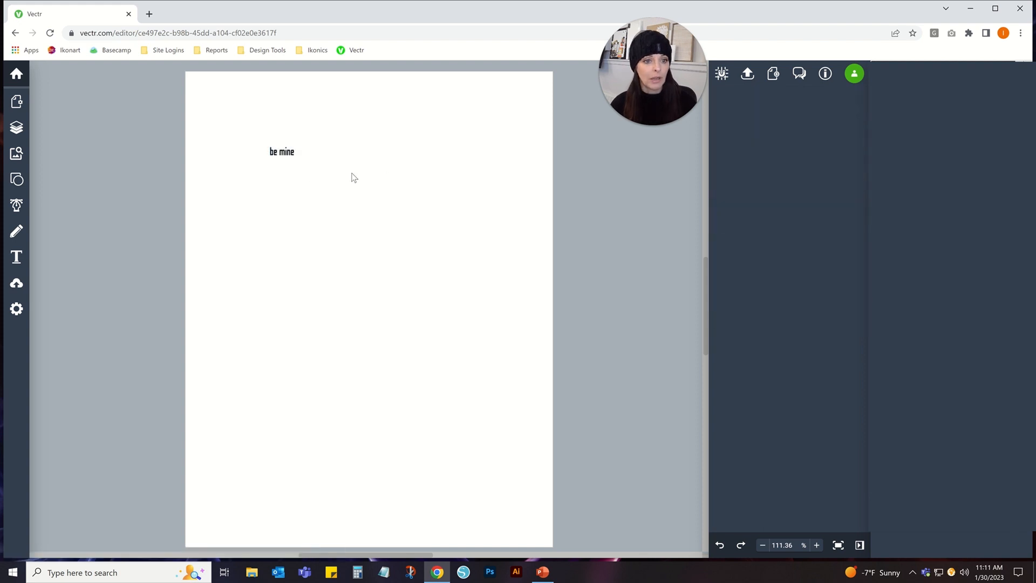
Convert the "be mine" text to outlines and enlarge it to about 5.57 in wide by 1.90 in high
{"action": "left_click", "coordinate": [286, 157]}
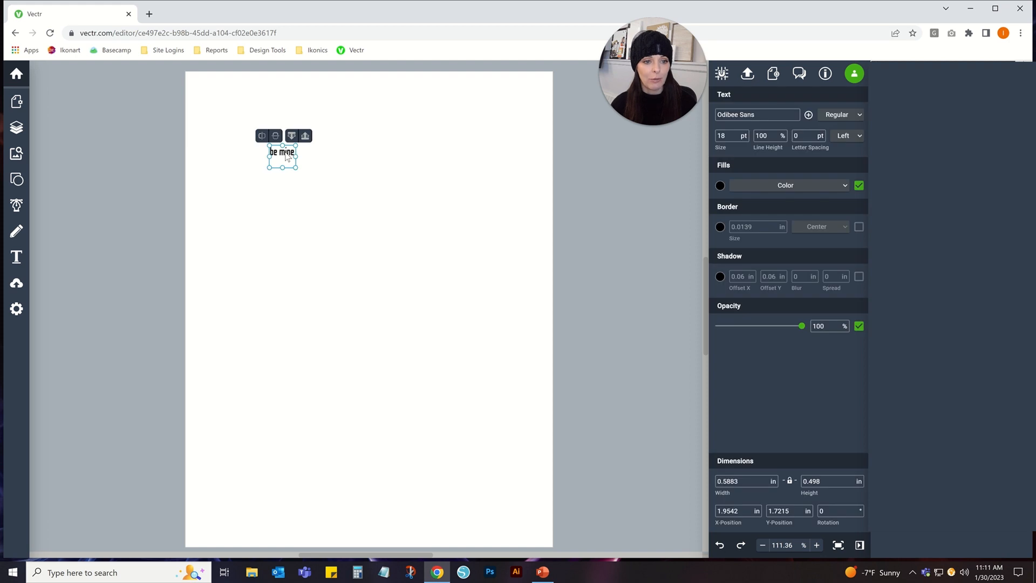
{"action": "right_click", "coordinate": [287, 156]}
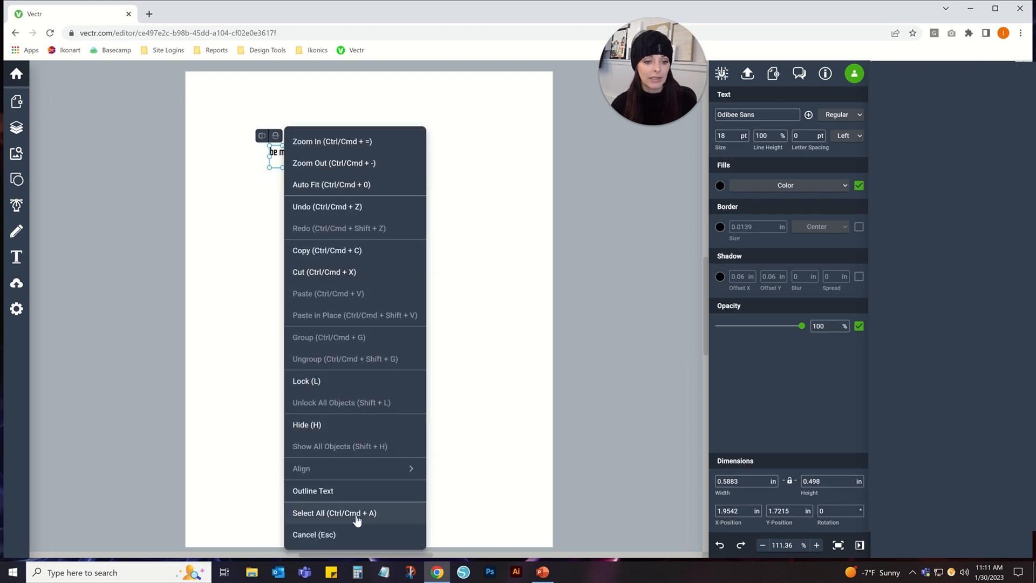
{"action": "left_click", "coordinate": [340, 491]}
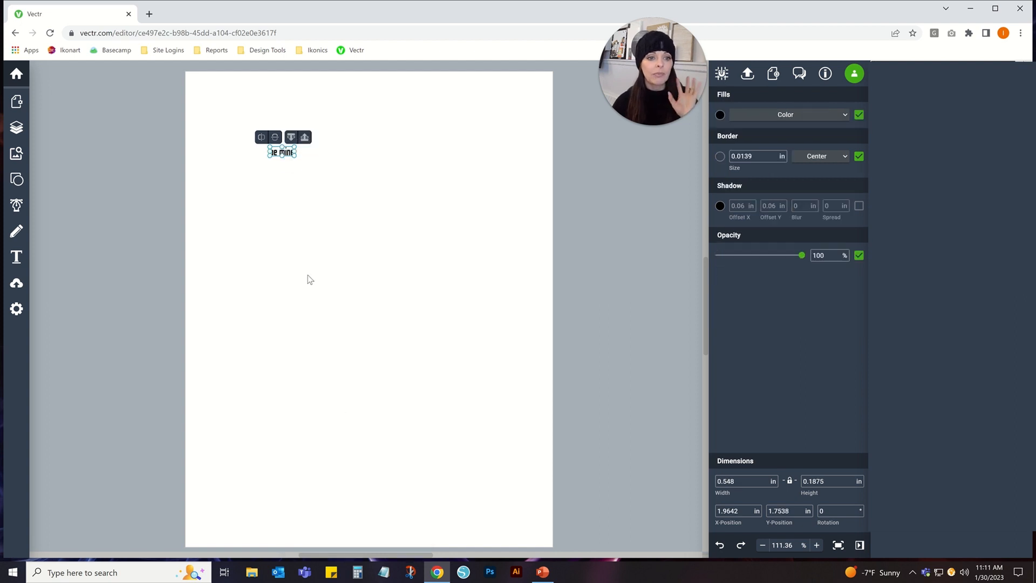
{"action": "left_click_drag", "start_coordinate": [296, 156], "coordinate": [454, 294]}
{"action": "left_click", "coordinate": [415, 116]}
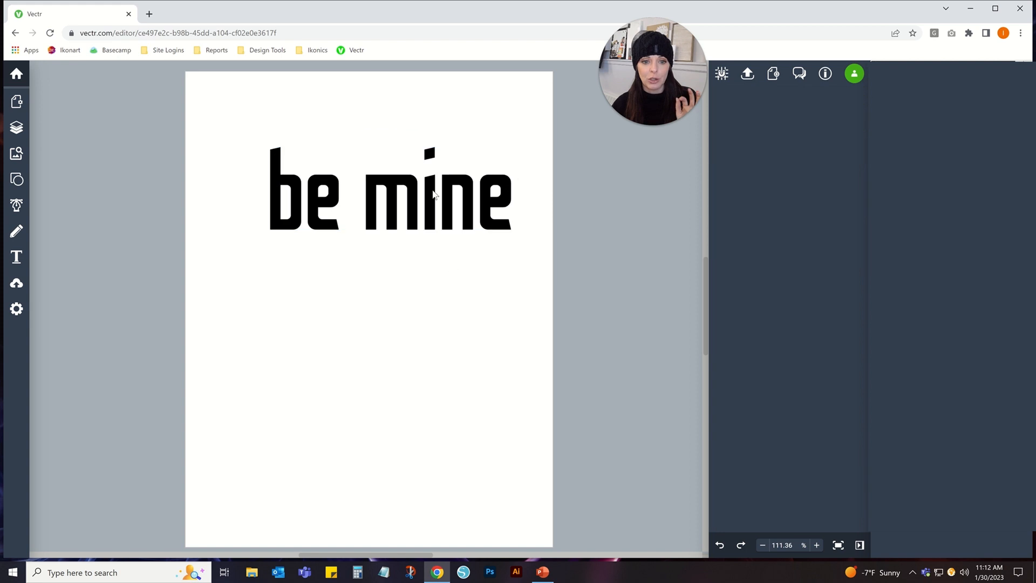
Delete the outlined "be mine" lettering from the page
{"action": "left_click", "coordinate": [434, 199]}
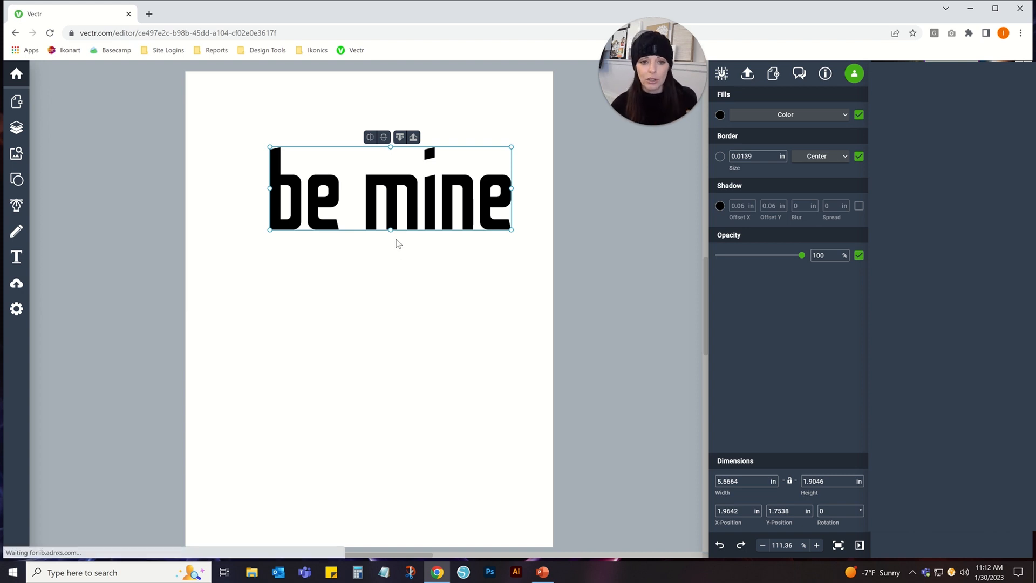
{"action": "left_click", "coordinate": [388, 307]}
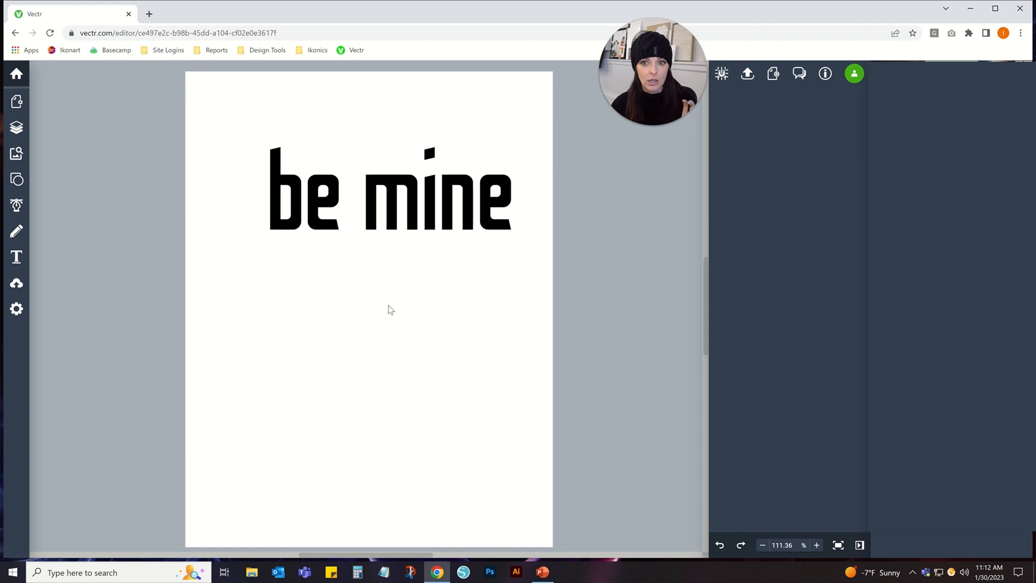
{"action": "left_click", "coordinate": [399, 180]}
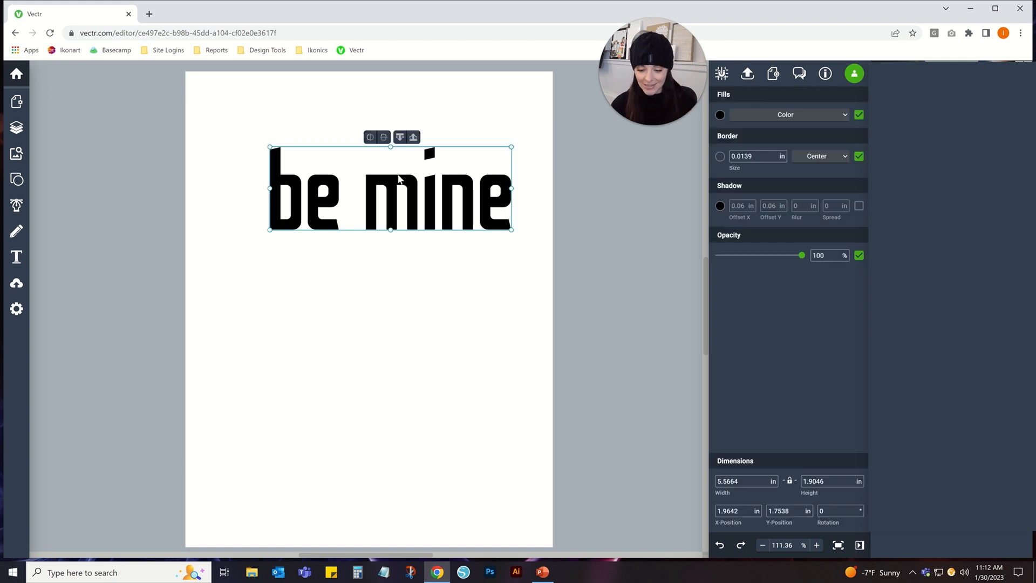
{"action": "key", "text": "Delete"}
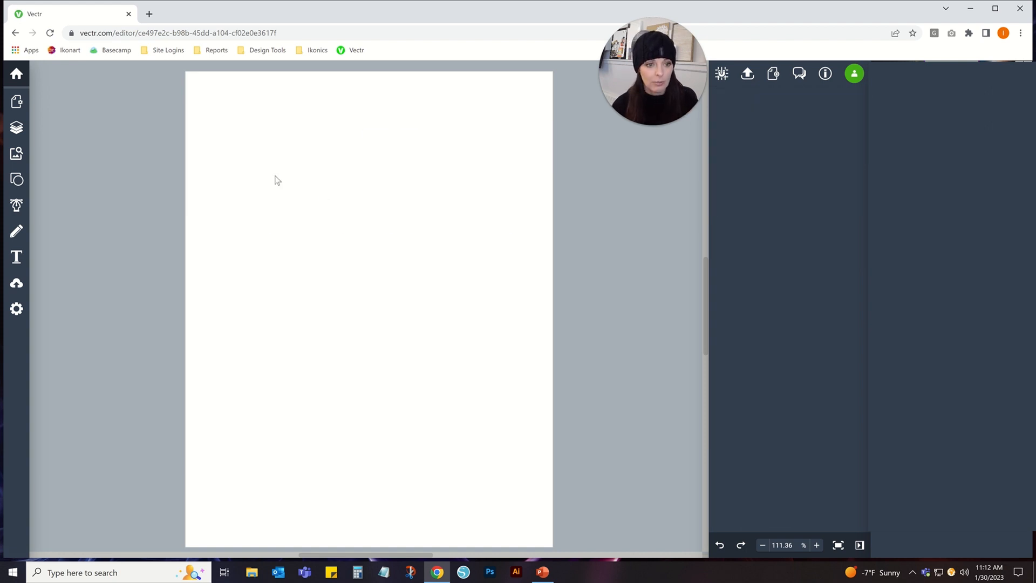
Draw a text box about 2.27 by 1.62 in near the page's upper-left area and enter "be"
{"action": "key", "text": "t"}
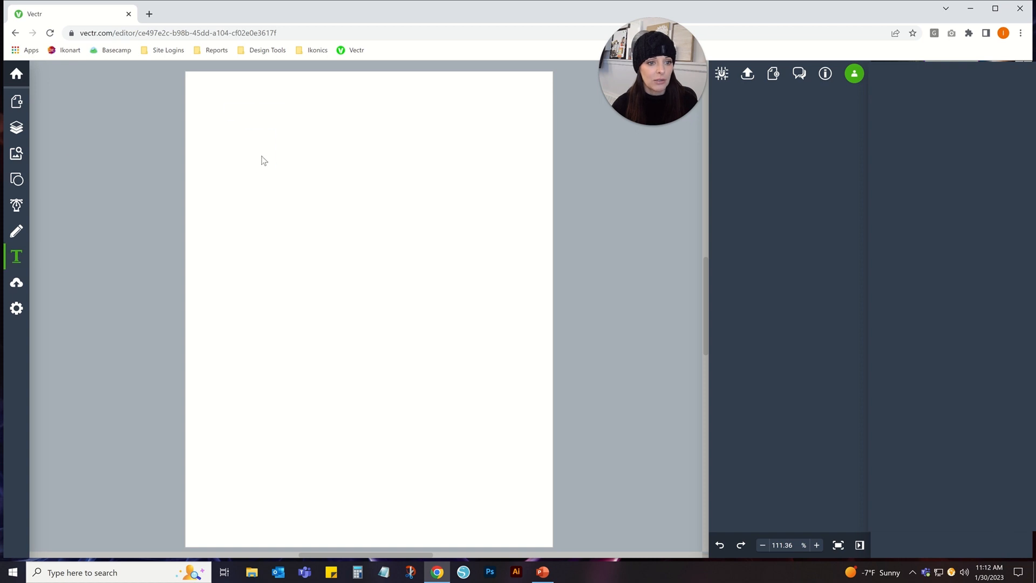
{"action": "left_click_drag", "start_coordinate": [254, 131], "coordinate": [353, 203]}
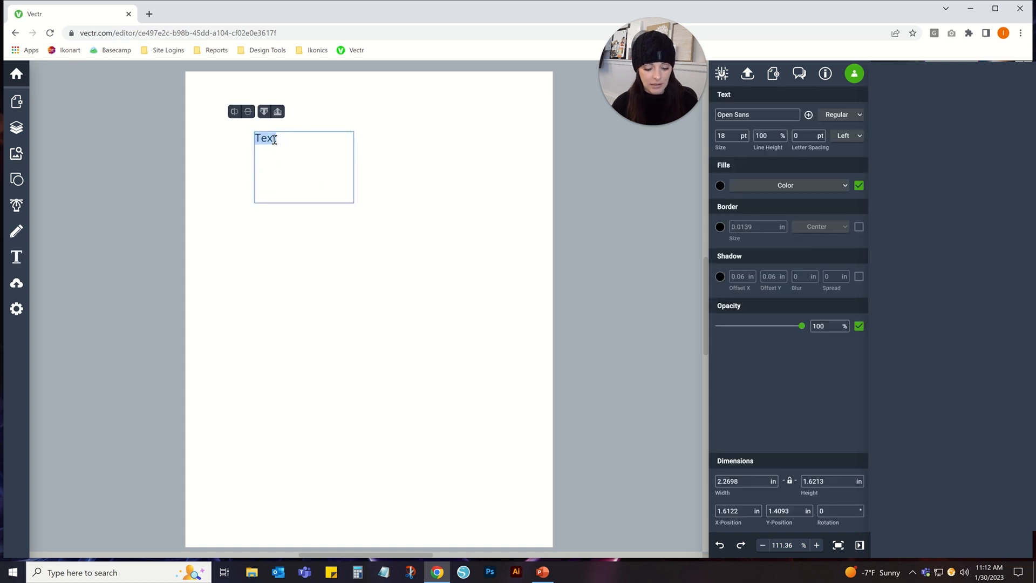
{"action": "type", "text": "be"}
Select the "be" text and add the local font magnolia_sky.ttf from Desktop > iart file > fonts > script fonts
{"action": "key", "text": "ctrl+a"}
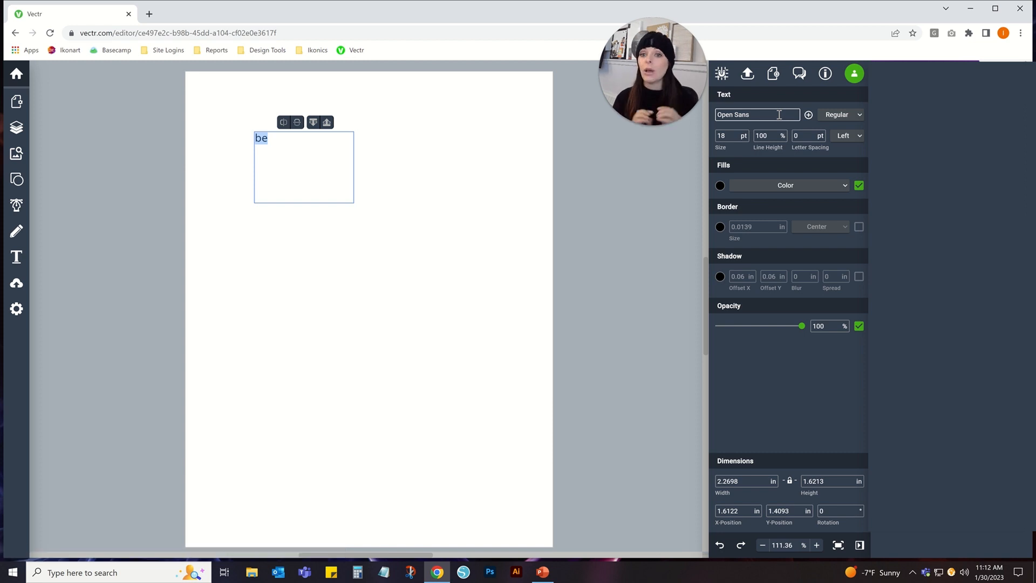
{"action": "left_click", "coordinate": [808, 114]}
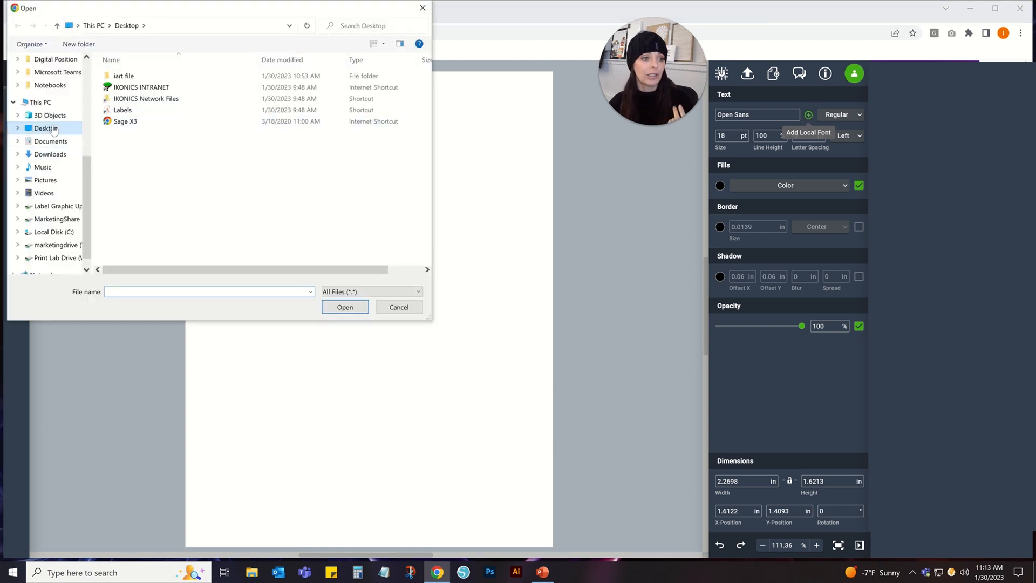
{"action": "double_click", "coordinate": [139, 77]}
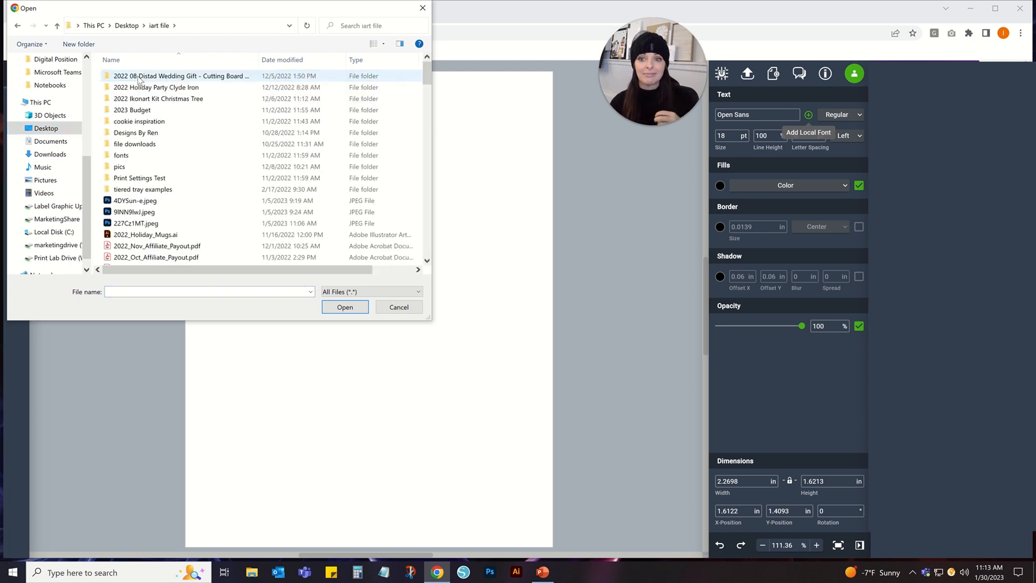
{"action": "double_click", "coordinate": [139, 156]}
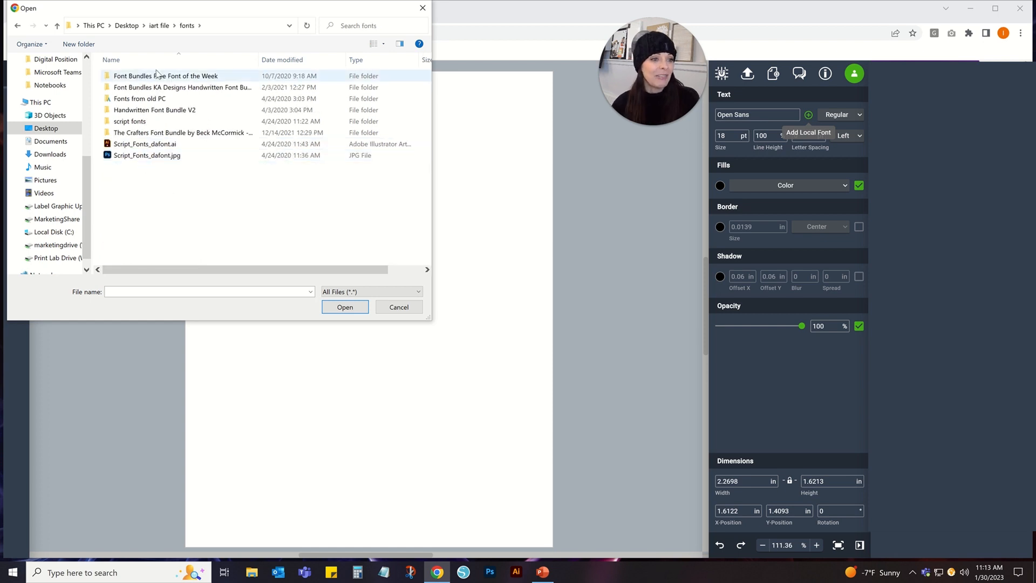
{"action": "double_click", "coordinate": [164, 121]}
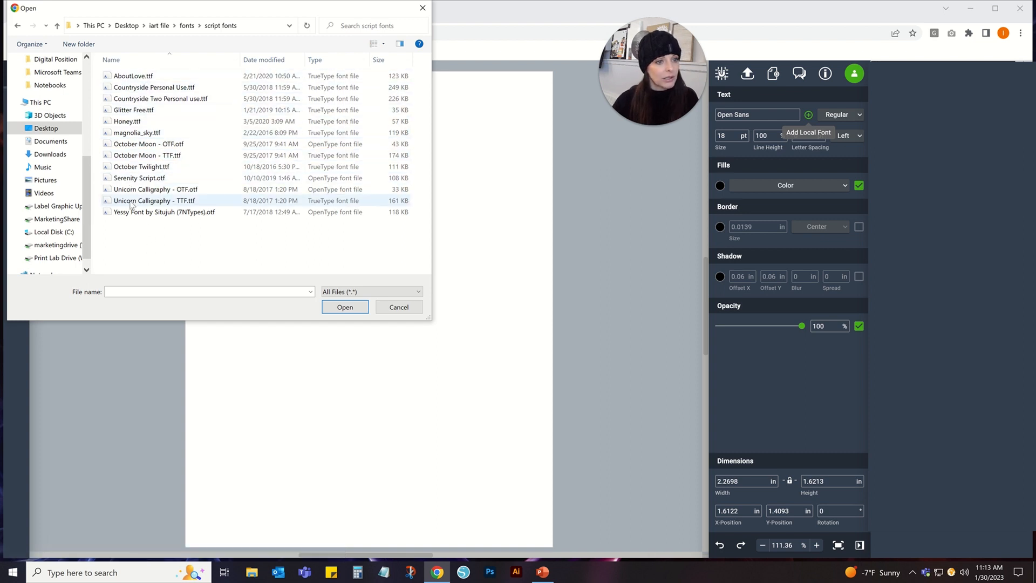
{"action": "left_click", "coordinate": [136, 133]}
{"action": "left_click", "coordinate": [350, 308]}
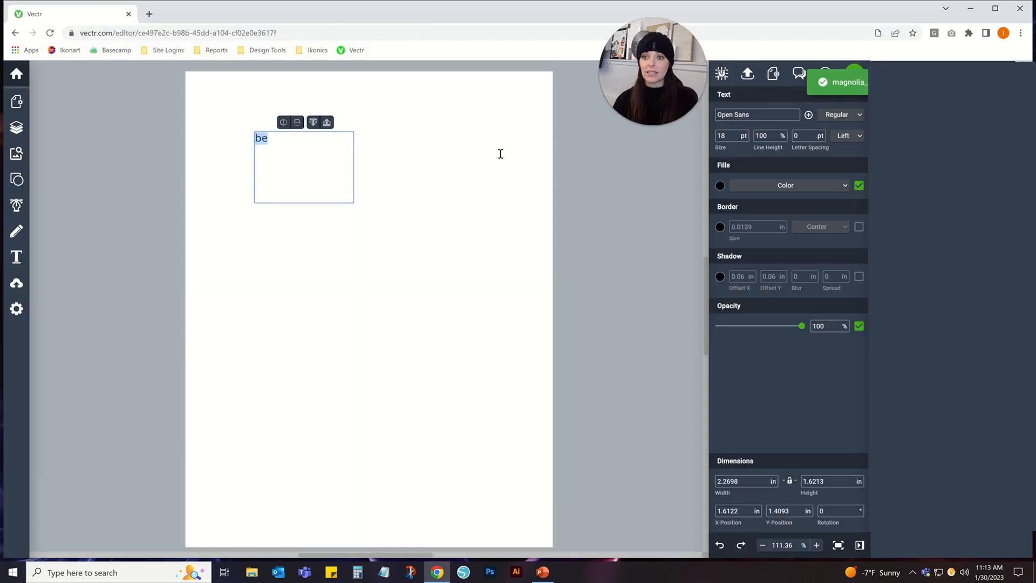
Set the "be" text to the magnolia_sky font at a size of 22 pt
{"action": "left_click", "coordinate": [755, 114]}
{"action": "type", "text": "mag"}
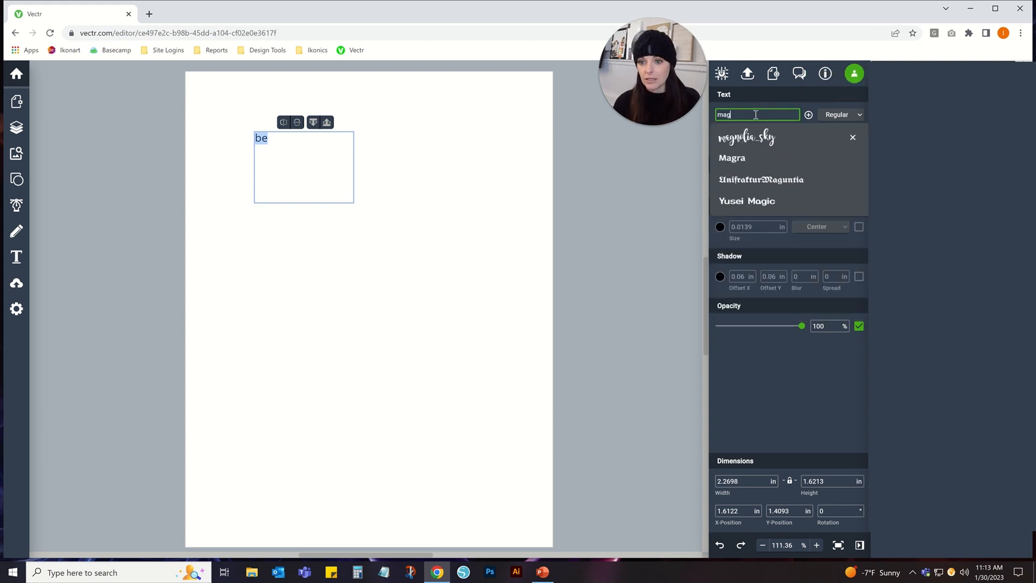
{"action": "left_click", "coordinate": [755, 138]}
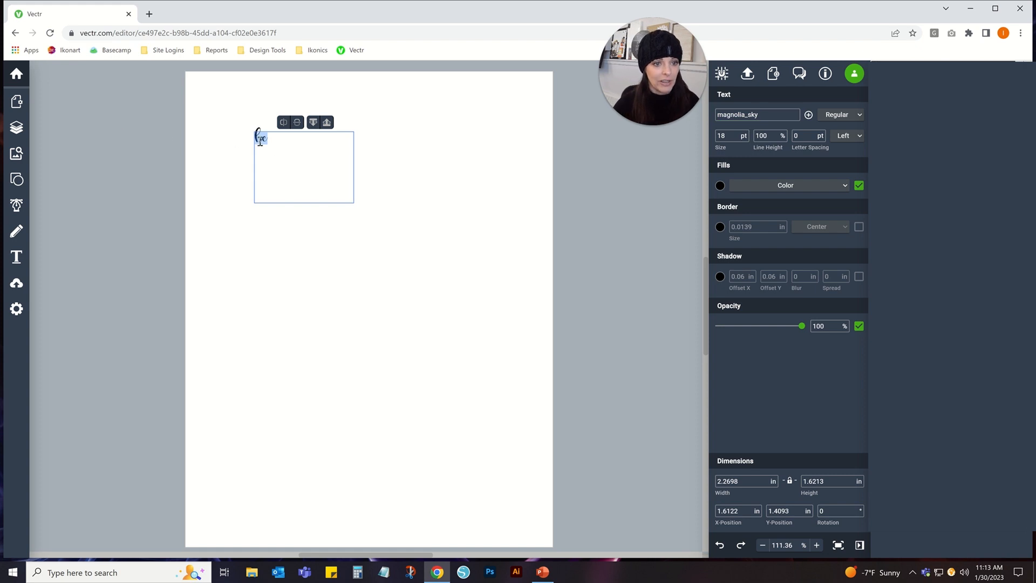
{"action": "double_click", "coordinate": [727, 136]}
{"action": "type", "text": "22"}
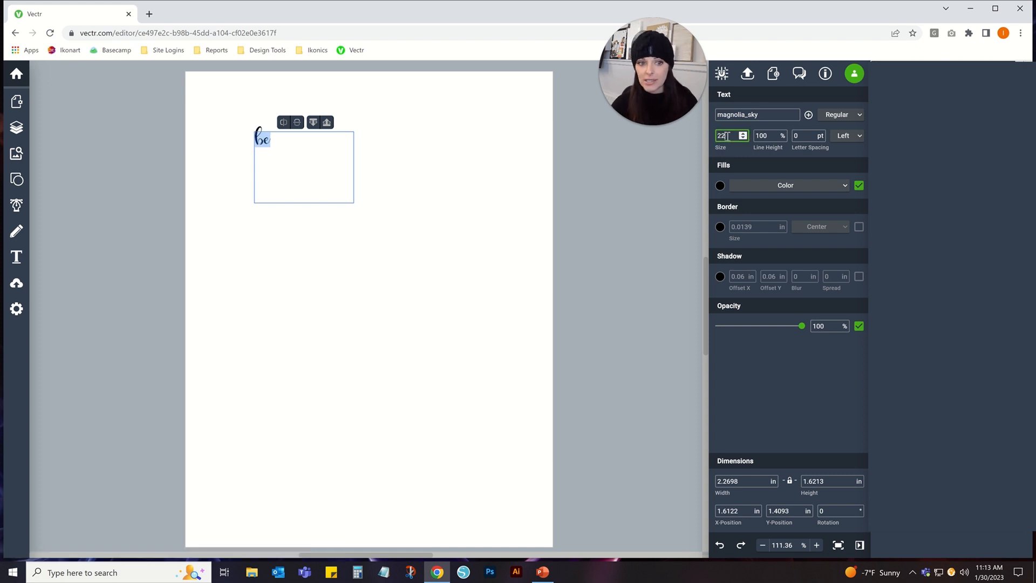
Increase the size of the "be" text to 82 pt
{"action": "key", "text": "Up"}
{"action": "key", "text": "Up"}
{"action": "key", "text": "Up"}
{"action": "key", "text": "Up"}
{"action": "key", "text": "Up"}
{"action": "key", "text": "Up"}
{"action": "key", "text": "Up"}
{"action": "key", "text": "Up"}
{"action": "key", "text": "Up"}
{"action": "key", "text": "Up"}
{"action": "key", "text": "Up"}
{"action": "key", "text": "Up"}
{"action": "key", "text": "Up"}
{"action": "key", "text": "Up"}
{"action": "key", "text": "Up"}
{"action": "key", "text": "Up"}
{"action": "key", "text": "Up"}
{"action": "key", "text": "Up"}
{"action": "key", "text": "Up"}
{"action": "key", "text": "Up"}
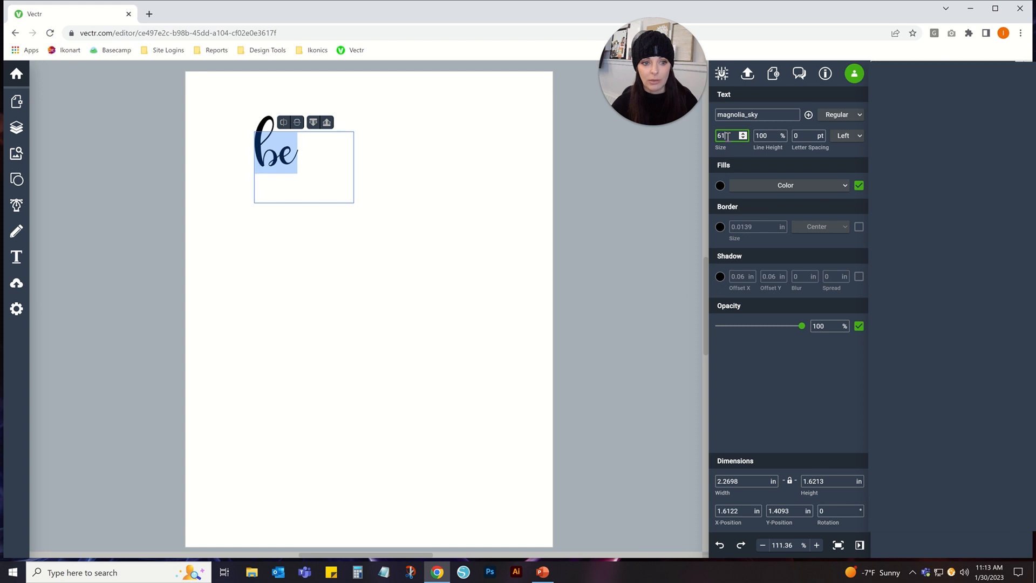
{"action": "key", "text": "Up"}
{"action": "key", "text": "Up"}
{"action": "key", "text": "Up"}
{"action": "key", "text": "Up"}
{"action": "key", "text": "Up"}
{"action": "key", "text": "Up"}
{"action": "key", "text": "Up"}
{"action": "key", "text": "Up"}
{"action": "key", "text": "Up"}
{"action": "key", "text": "Up"}
{"action": "key", "text": "Up"}
{"action": "key", "text": "Up"}
{"action": "key", "text": "Up"}
{"action": "key", "text": "Up"}
{"action": "key", "text": "Up"}
{"action": "key", "text": "Up"}
{"action": "key", "text": "Up"}
{"action": "key", "text": "Up"}
{"action": "key", "text": "Up"}
{"action": "key", "text": "Up"}
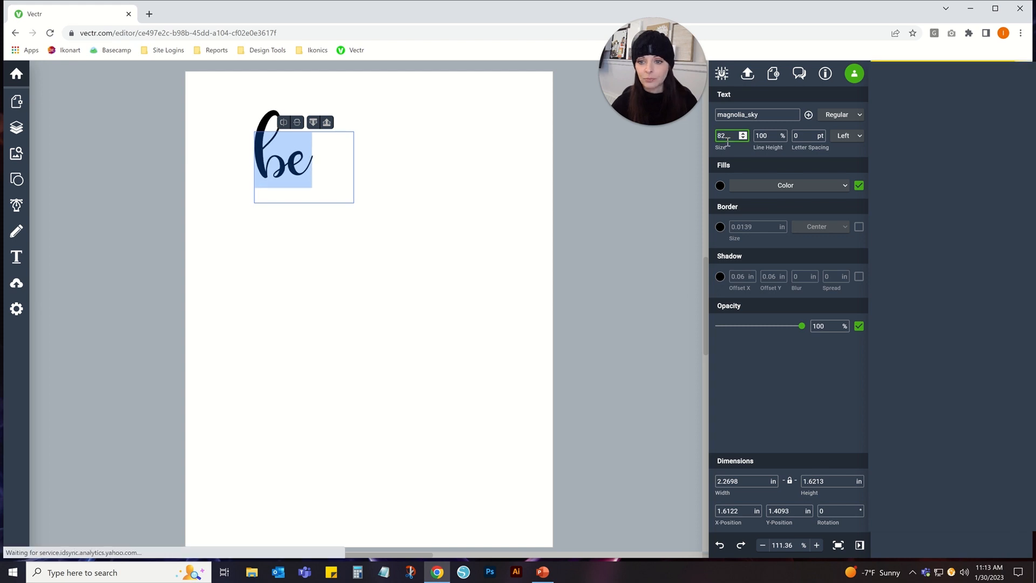
Draw a text box about 3.78 by 2.47 in below the "be" text and enter "mine"
{"action": "left_click", "coordinate": [17, 259]}
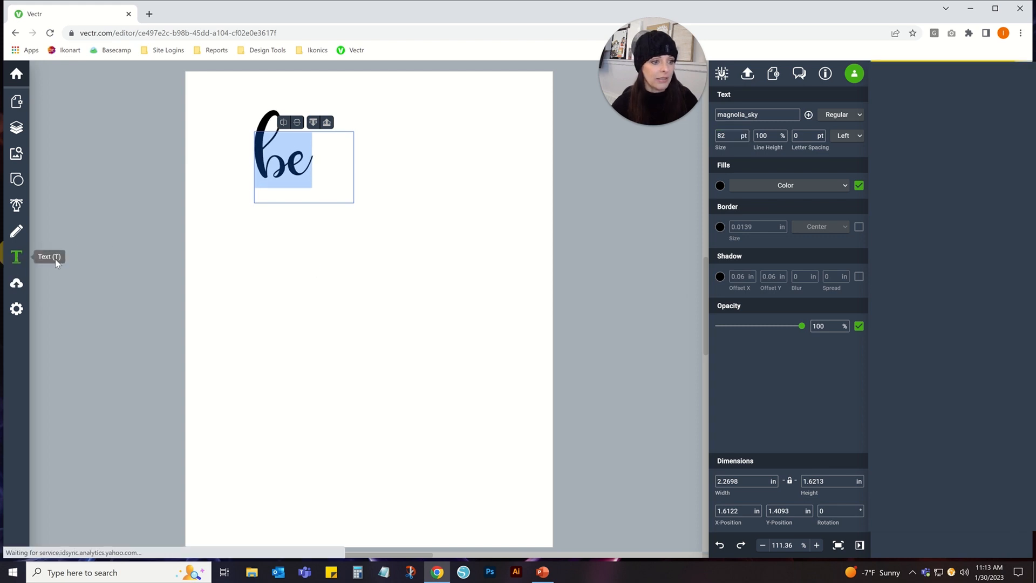
{"action": "left_click_drag", "start_coordinate": [255, 232], "coordinate": [419, 341]}
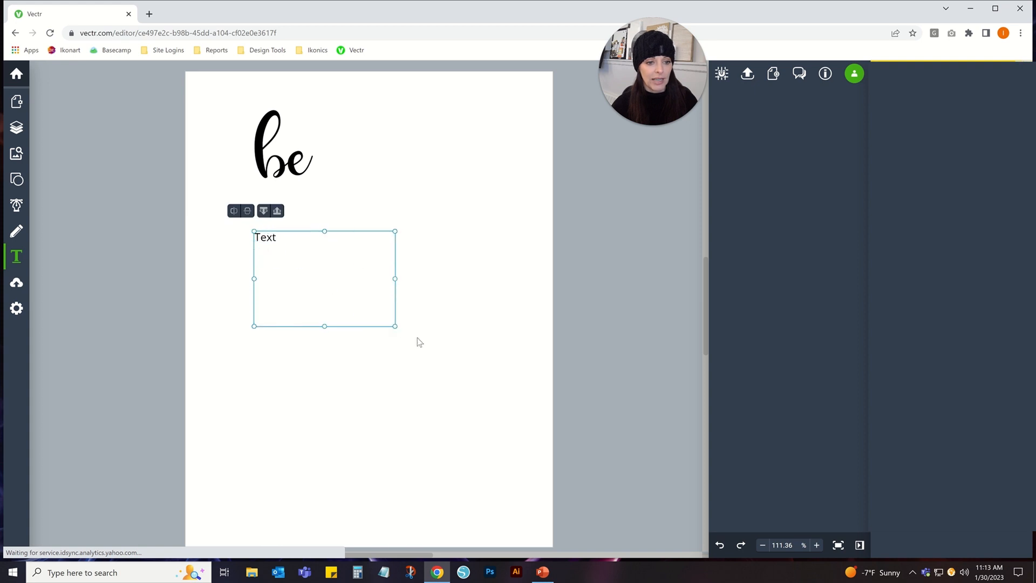
{"action": "type", "text": "mi"}
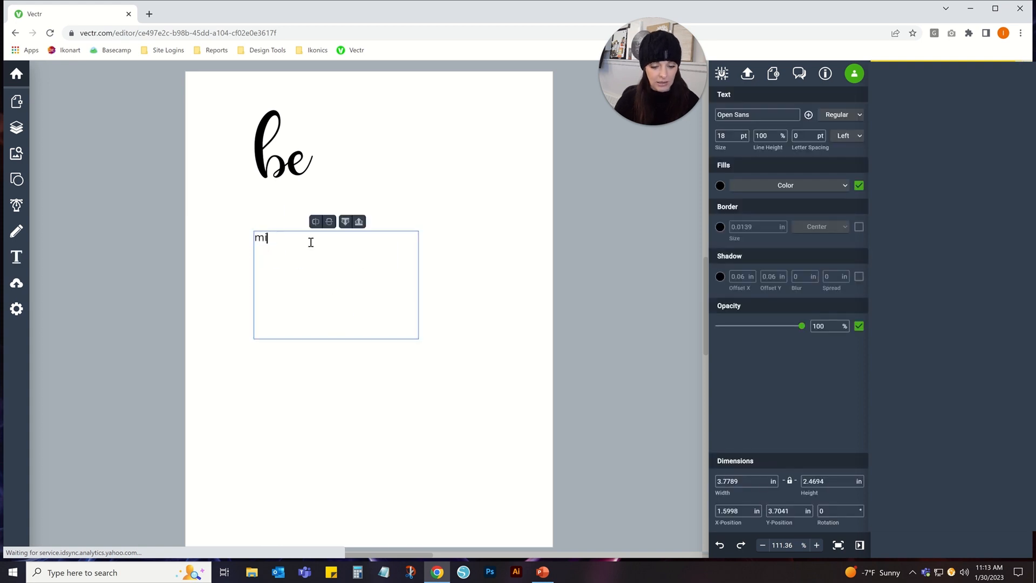
{"action": "type", "text": "ne"}
Select all of the "mine" text and change its font to magnolia_sky
{"action": "key", "text": "ctrl+a"}
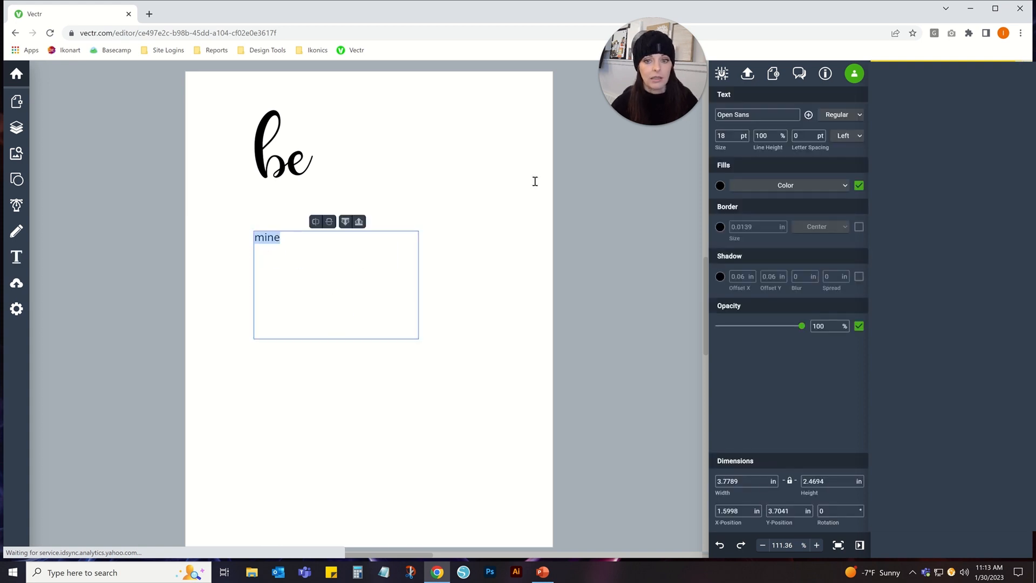
{"action": "left_click", "coordinate": [781, 115]}
{"action": "type", "text": "ma"}
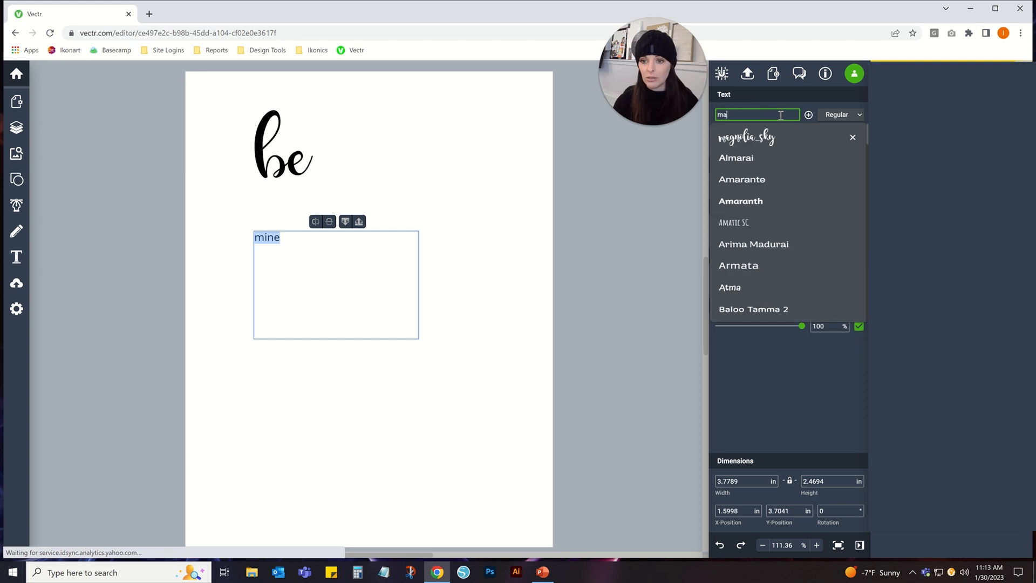
{"action": "type", "text": "g"}
{"action": "left_click", "coordinate": [747, 138]}
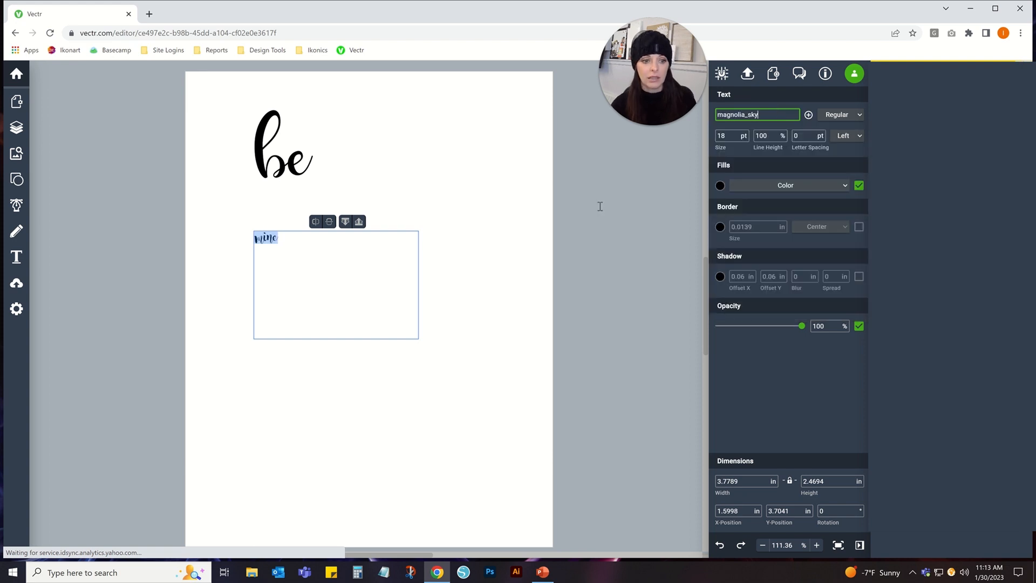
Set the size of the "mine" text to 80 pt
{"action": "double_click", "coordinate": [734, 136]}
{"action": "type", "text": "50"}
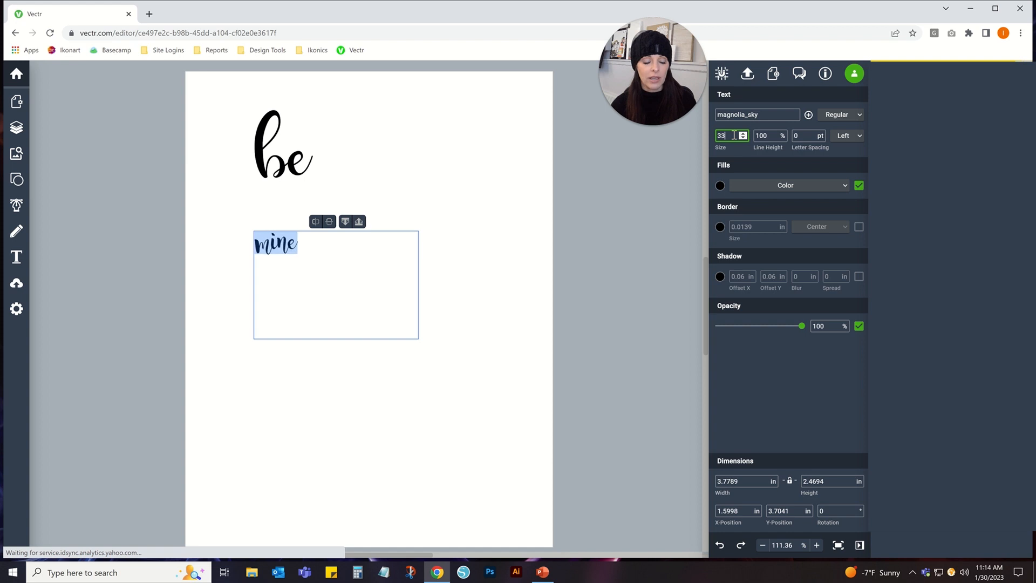
{"action": "key", "text": "Up"}
{"action": "key", "text": "Up"}
{"action": "key", "text": "Up"}
{"action": "key", "text": "Up"}
{"action": "key", "text": "Up"}
{"action": "key", "text": "Up"}
{"action": "key", "text": "Up"}
{"action": "key", "text": "Up"}
{"action": "key", "text": "Up"}
{"action": "key", "text": "Up"}
{"action": "key", "text": "Up"}
{"action": "key", "text": "Up"}
{"action": "key", "text": "Up"}
{"action": "key", "text": "Up"}
{"action": "key", "text": "Up"}
{"action": "key", "text": "Up"}
{"action": "key", "text": "Up"}
{"action": "key", "text": "Up"}
{"action": "key", "text": "Up"}
{"action": "key", "text": "Up"}
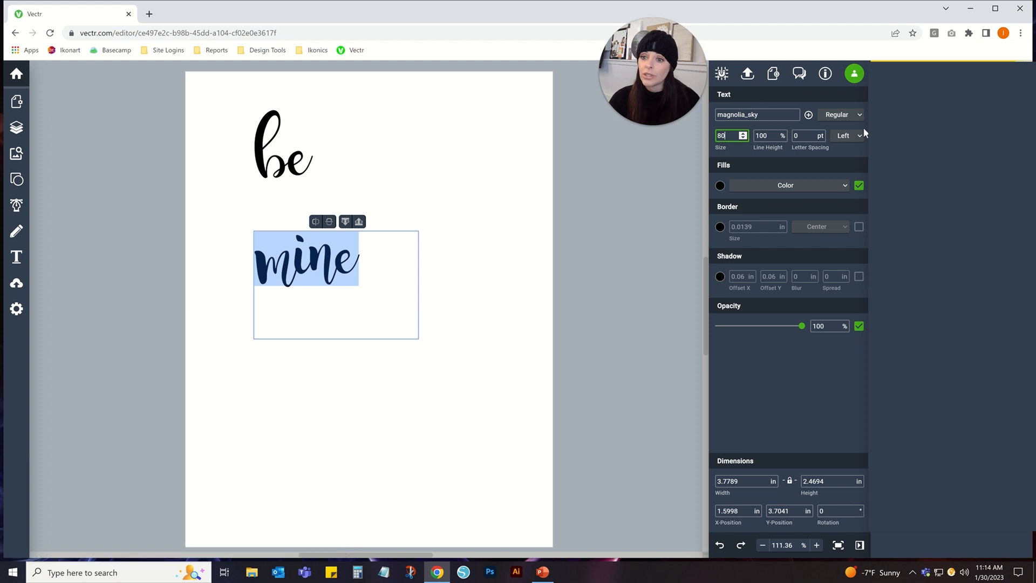
{"action": "left_click", "coordinate": [849, 115]}
{"action": "left_click", "coordinate": [850, 115]}
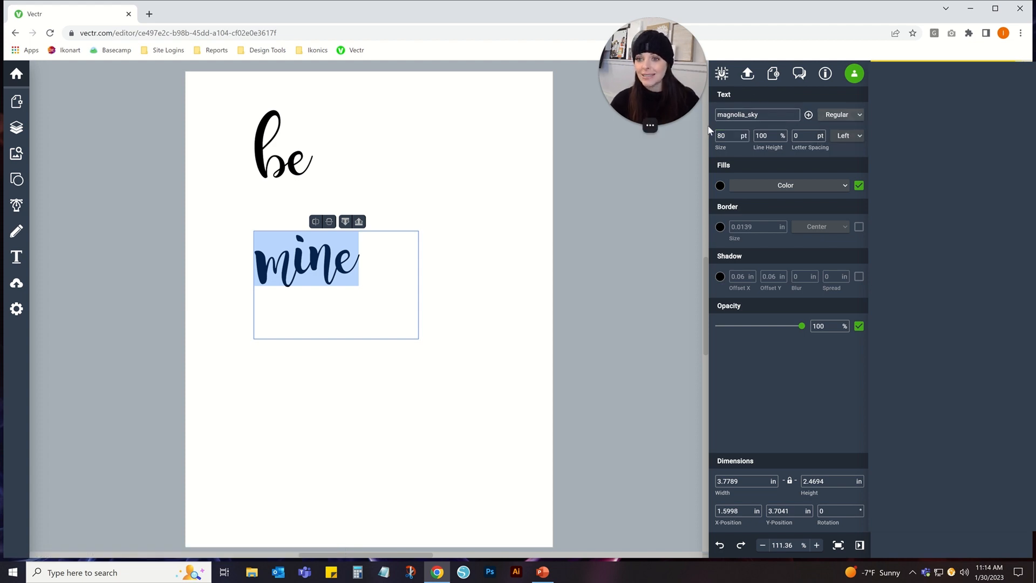
{"action": "left_click", "coordinate": [724, 135]}
{"action": "left_click", "coordinate": [766, 137]}
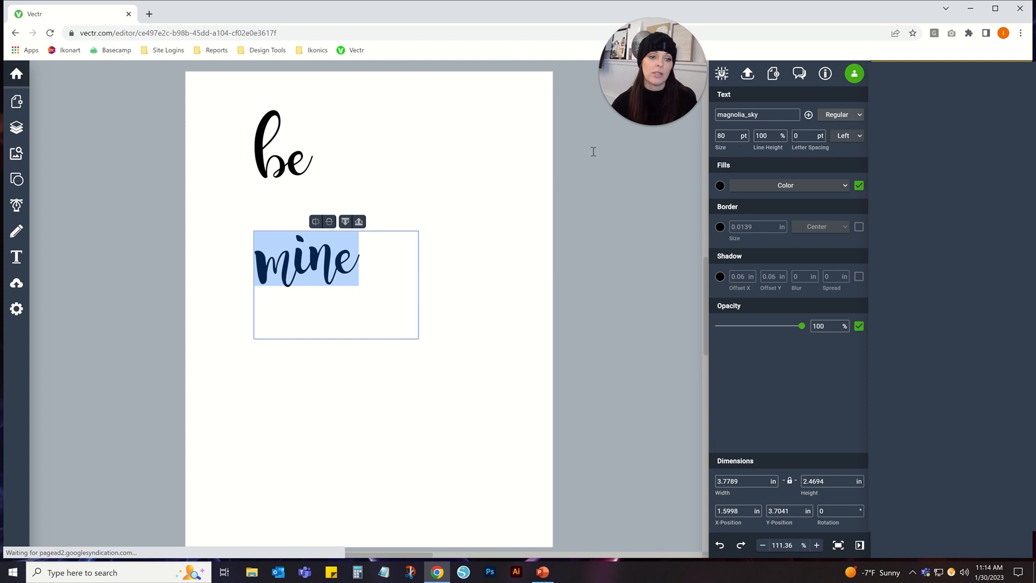
Add a line reading "be" above "mine" inside the same text box
{"action": "left_click", "coordinate": [269, 261]}
{"action": "key", "text": "Return"}
{"action": "key", "text": "Up"}
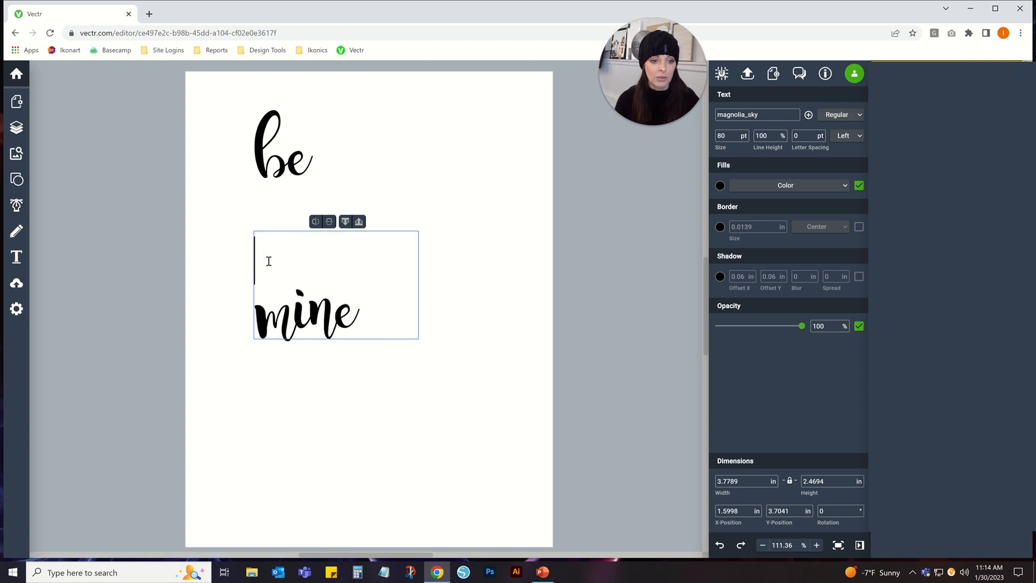
{"action": "type", "text": "be"}
Select both lines of the "be mine" text and try a line height of 80%
{"action": "key", "text": "ctrl+a"}
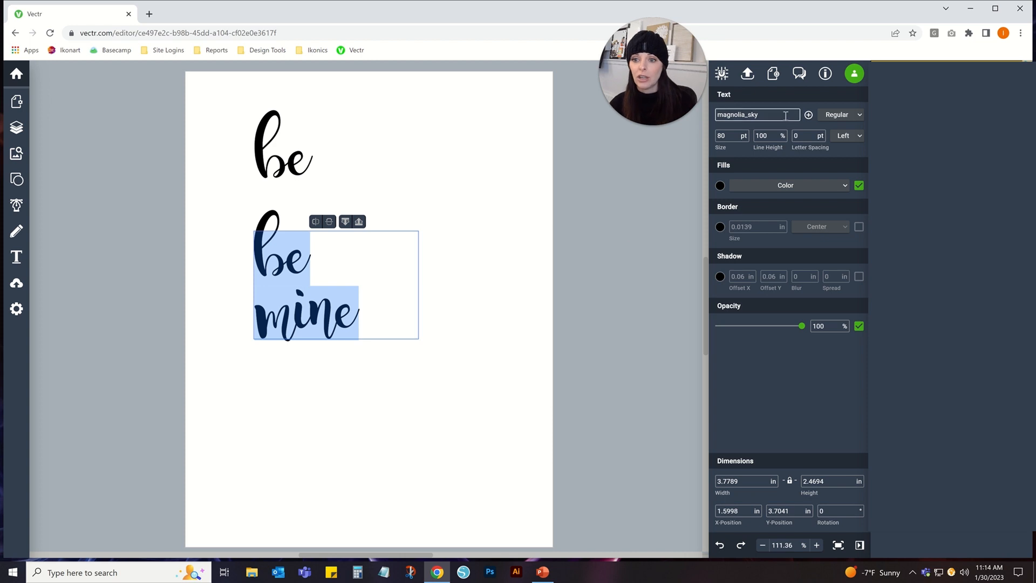
{"action": "left_click", "coordinate": [775, 136]}
{"action": "scroll", "coordinate": [774, 136], "scroll_direction": "down", "scroll_amount": 18}
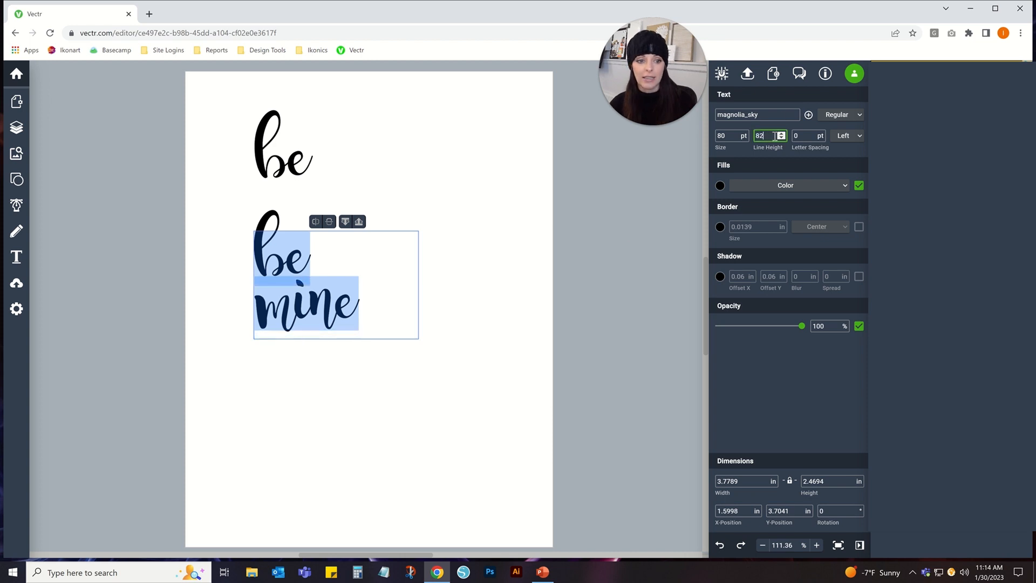
{"action": "scroll", "coordinate": [775, 136], "scroll_direction": "down", "scroll_amount": 2}
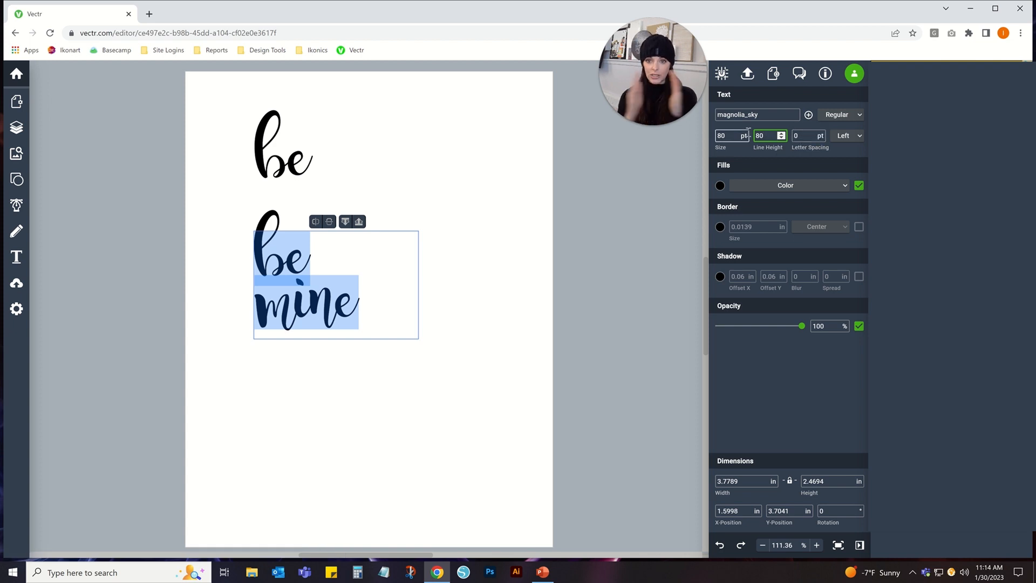
Try widening the letter spacing of the two-line "be mine" text to 104 pt
{"action": "left_click", "coordinate": [800, 136]}
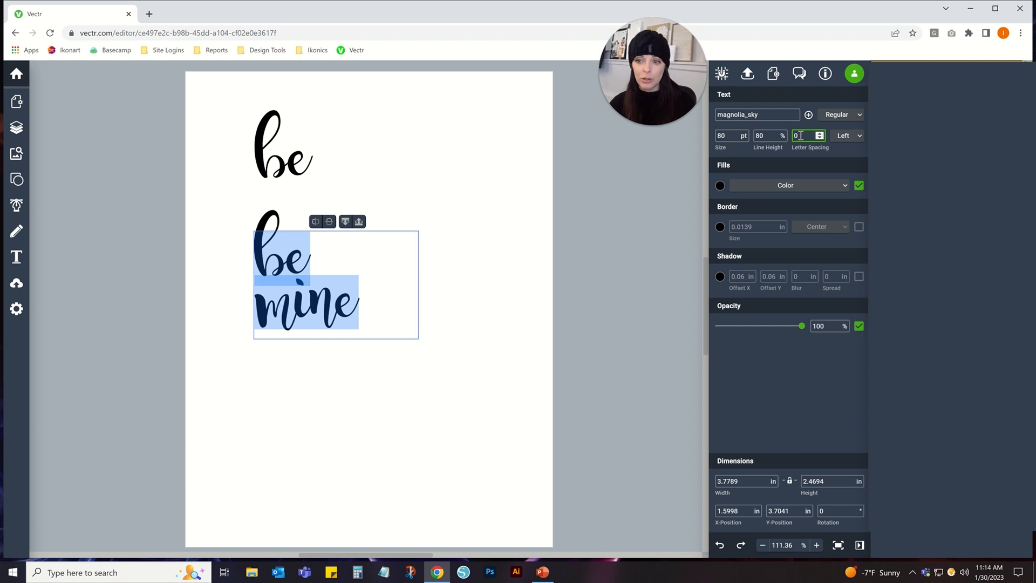
{"action": "key", "text": "Up"}
{"action": "key", "text": "Up"}
{"action": "key", "text": "Up"}
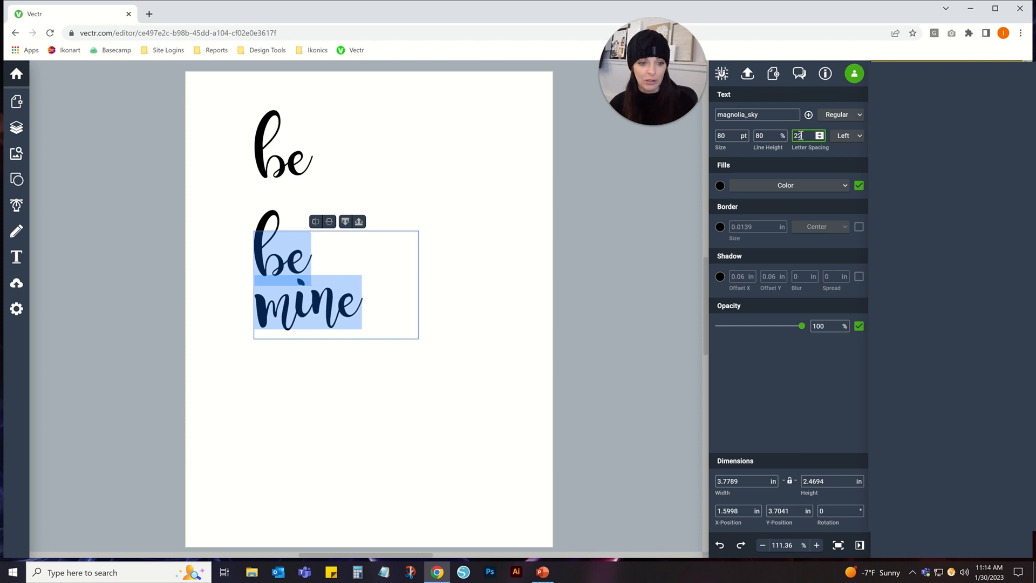
{"action": "key", "text": "Up"}
{"action": "key", "text": "Up"}
{"action": "key", "text": "Up"}
{"action": "key", "text": "Up"}
{"action": "key", "text": "Up"}
{"action": "key", "text": "Up"}
{"action": "key", "text": "Up"}
{"action": "key", "text": "Up"}
{"action": "key", "text": "Up"}
{"action": "key", "text": "Up"}
{"action": "key", "text": "Up"}
{"action": "key", "text": "Up"}
{"action": "key", "text": "Up"}
{"action": "key", "text": "Up"}
{"action": "key", "text": "Up"}
{"action": "key", "text": "Up"}
{"action": "key", "text": "Up"}
{"action": "key", "text": "Up"}
{"action": "key", "text": "Up"}
{"action": "key", "text": "Up"}
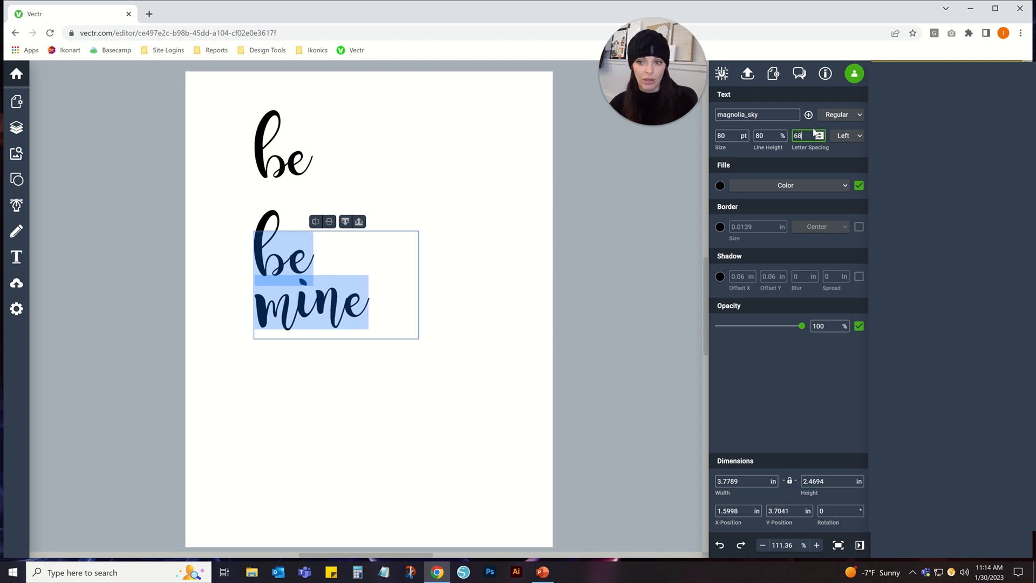
{"action": "left_click", "coordinate": [818, 133]}
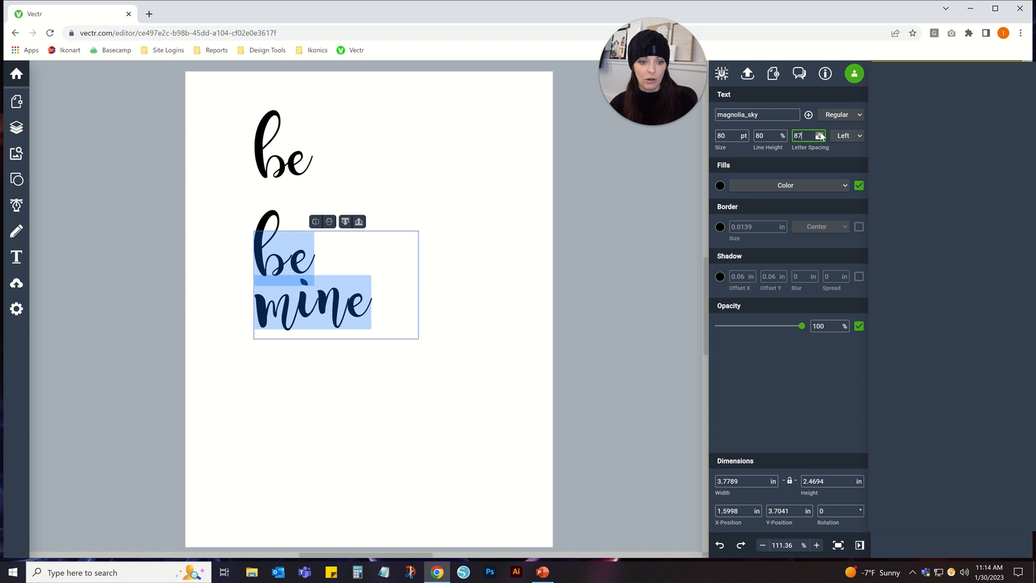
Reset the "be mine" text to a letter spacing of 0 pt and a line height of 100%
{"action": "double_click", "coordinate": [810, 134]}
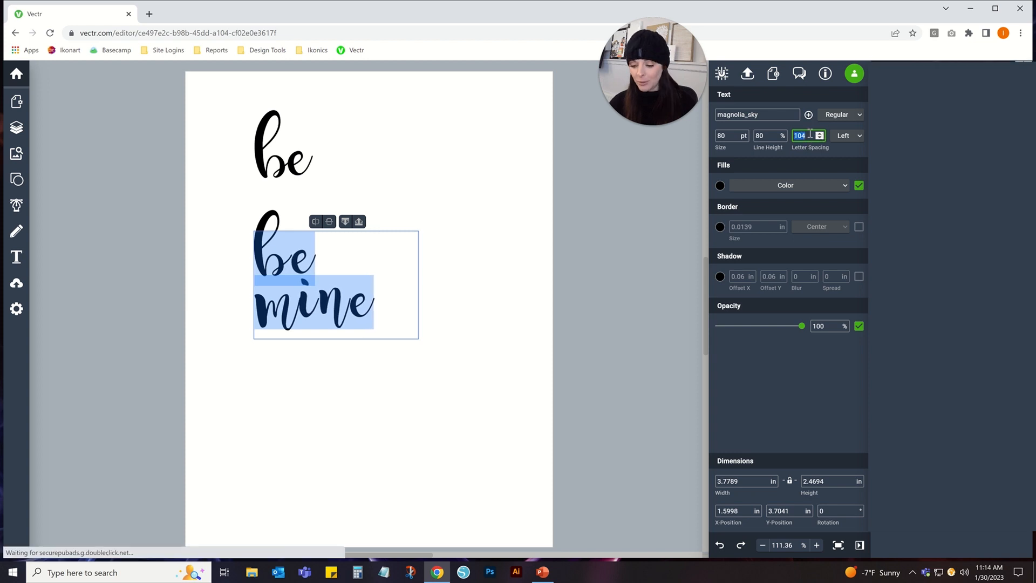
{"action": "type", "text": "0"}
{"action": "left_click", "coordinate": [767, 135]}
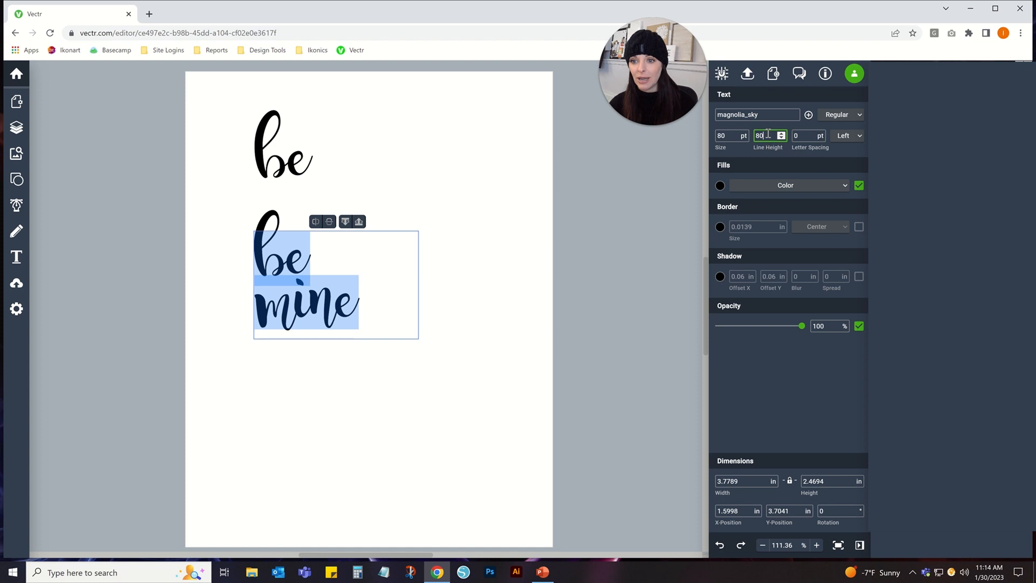
{"action": "type", "text": "100"}
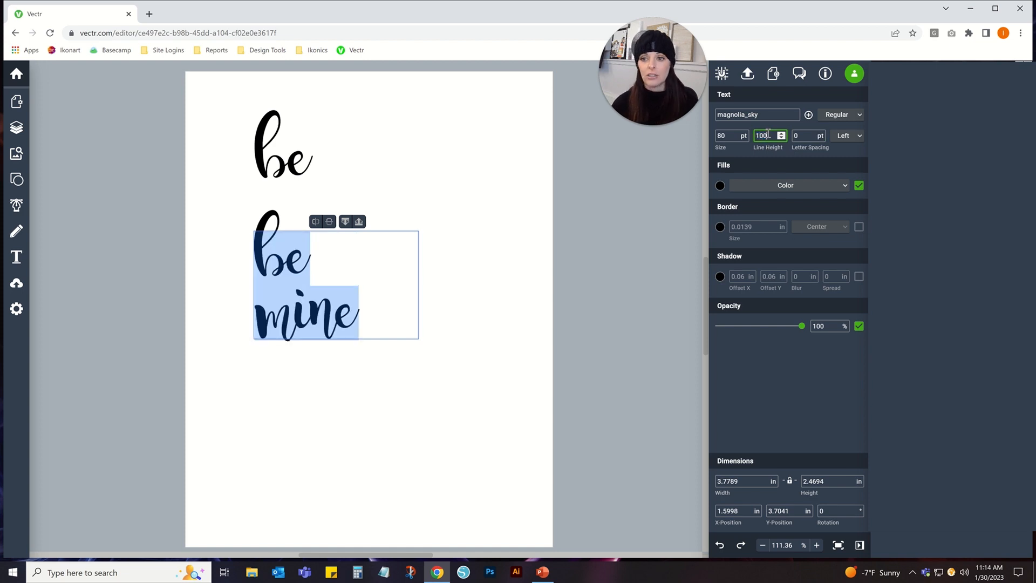
Align the text of the "be mine" box to Center
{"action": "left_click", "coordinate": [843, 139]}
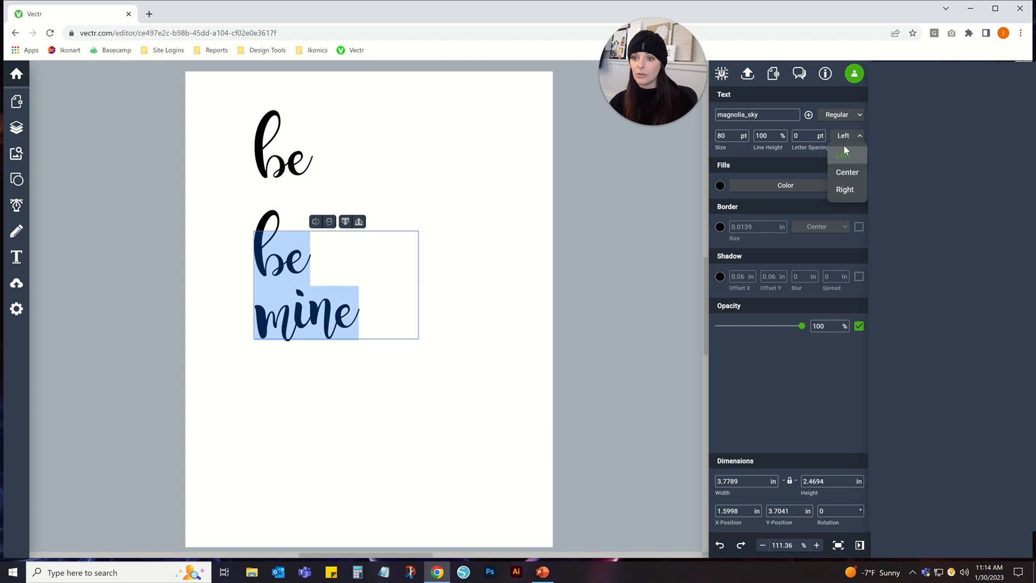
{"action": "left_click", "coordinate": [846, 172]}
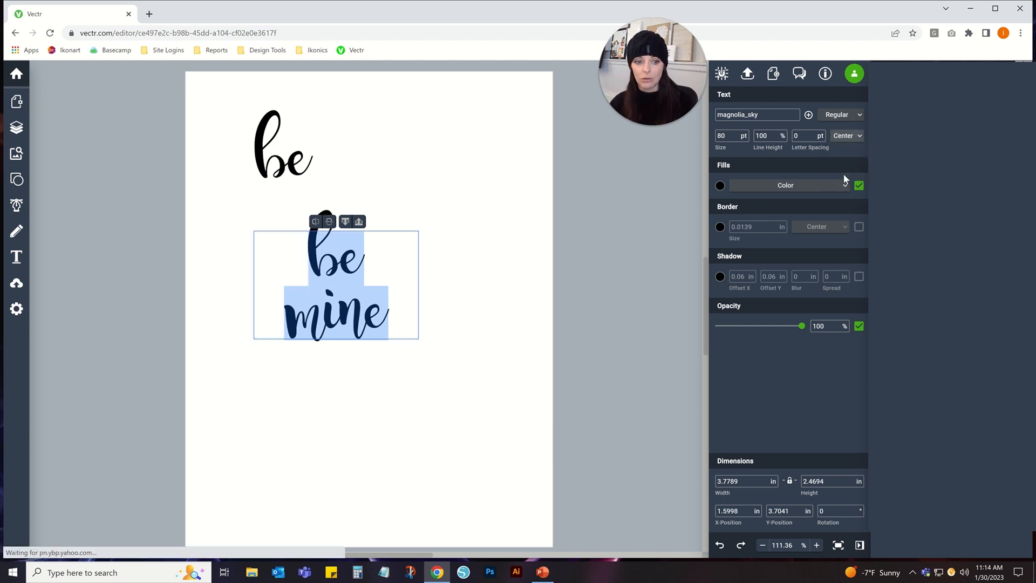
{"action": "left_click", "coordinate": [332, 287]}
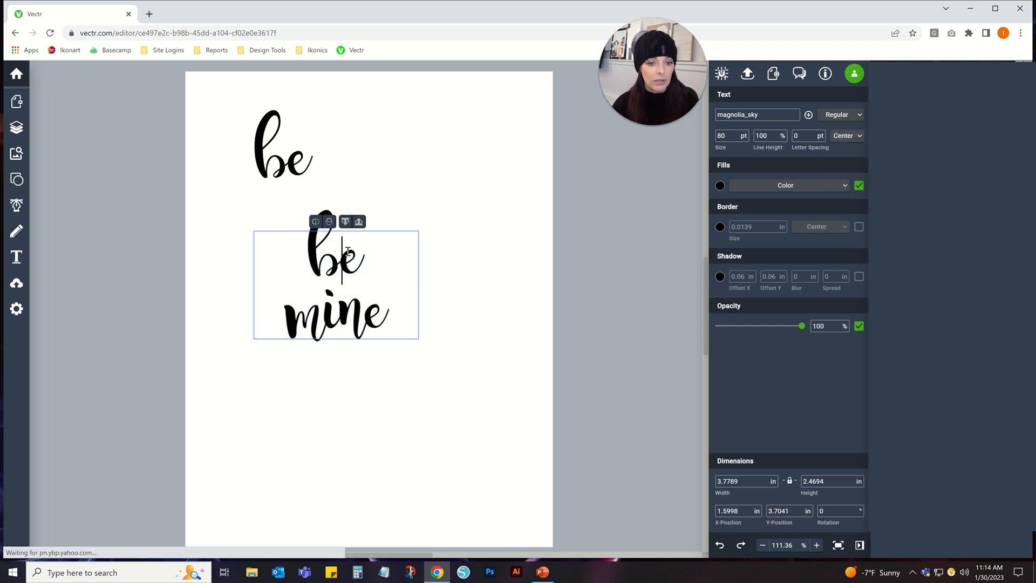
Delete the "be" line from the lower text box, keeping only "mine"
{"action": "double_click", "coordinate": [348, 251]}
{"action": "key", "text": "Delete"}
{"action": "key", "text": "Delete"}
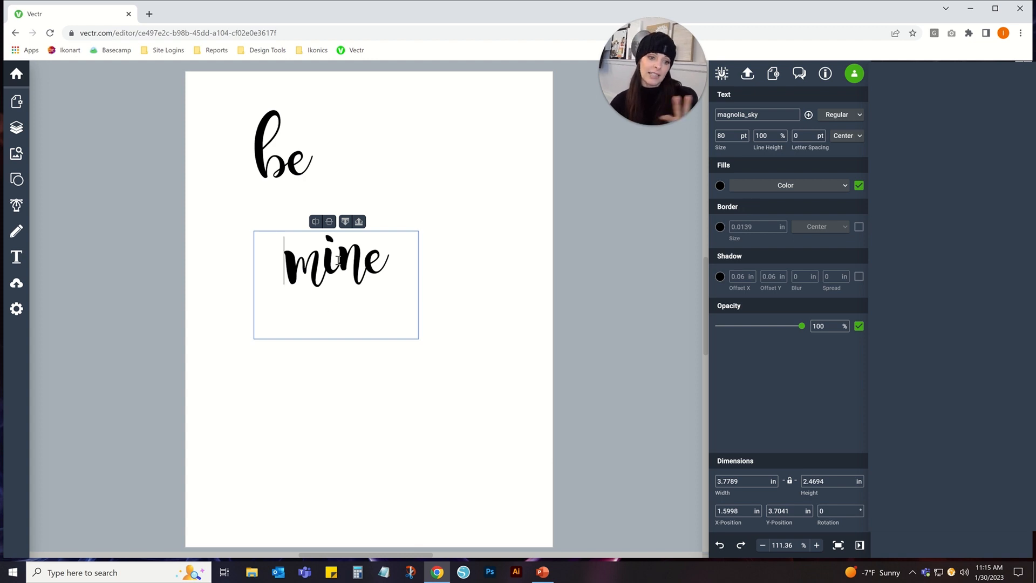
Enable the border on the "mine" text, try a size of 2 in and reduce it to 0 in
{"action": "key", "text": "ctrl+a"}
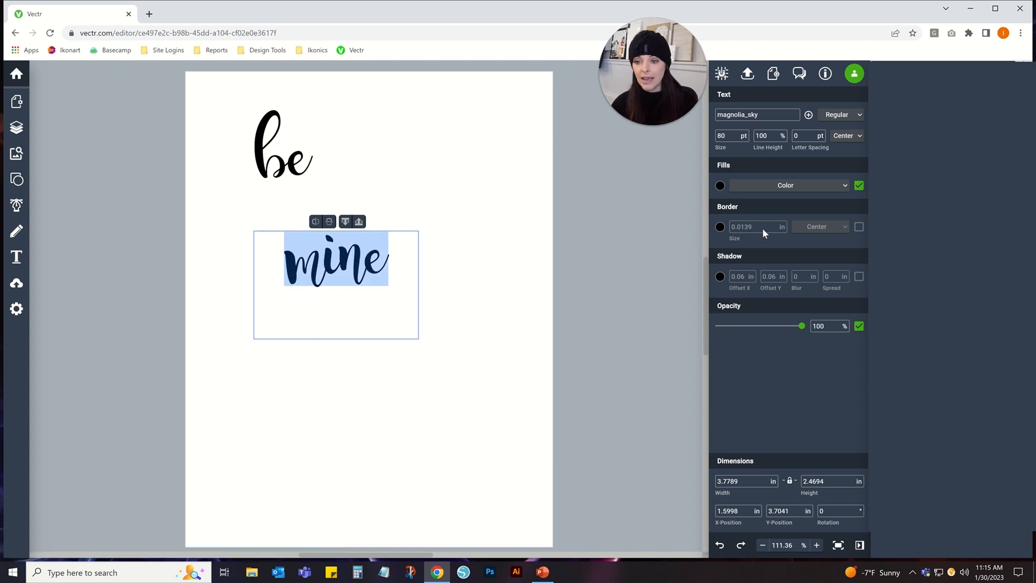
{"action": "left_click", "coordinate": [858, 226]}
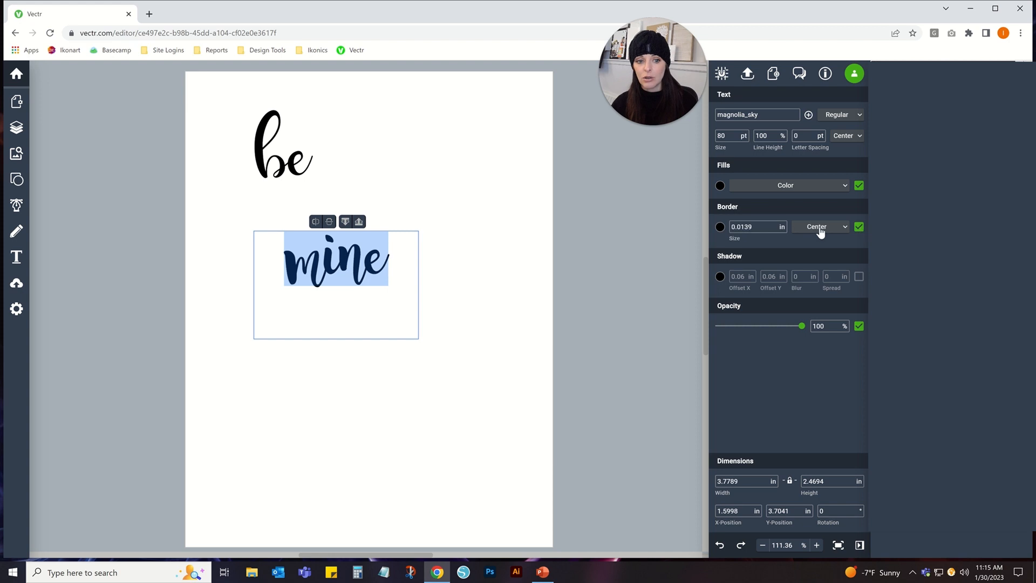
{"action": "double_click", "coordinate": [767, 228]}
{"action": "type", "text": "2"}
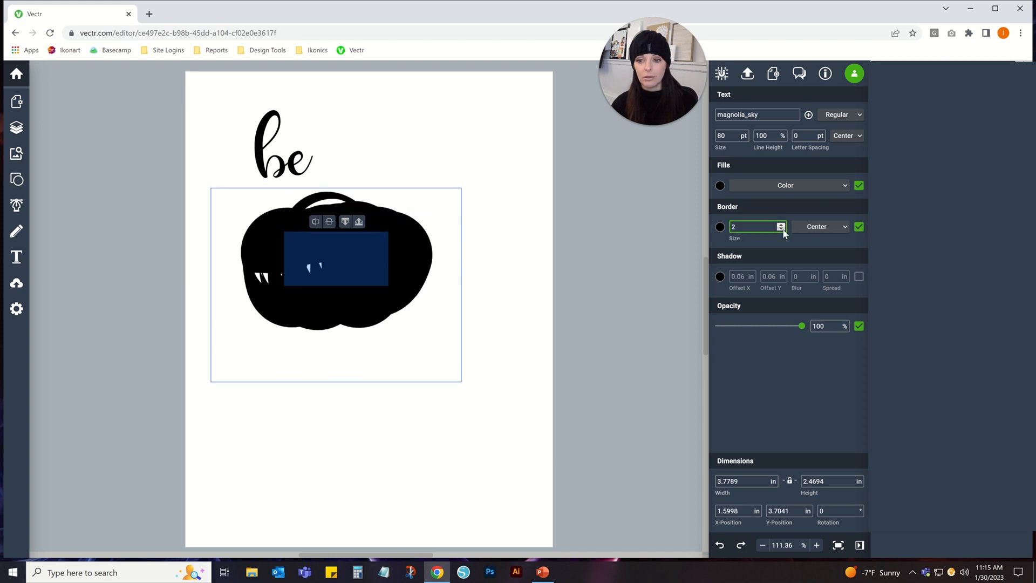
{"action": "left_click", "coordinate": [781, 229]}
{"action": "left_click", "coordinate": [782, 229]}
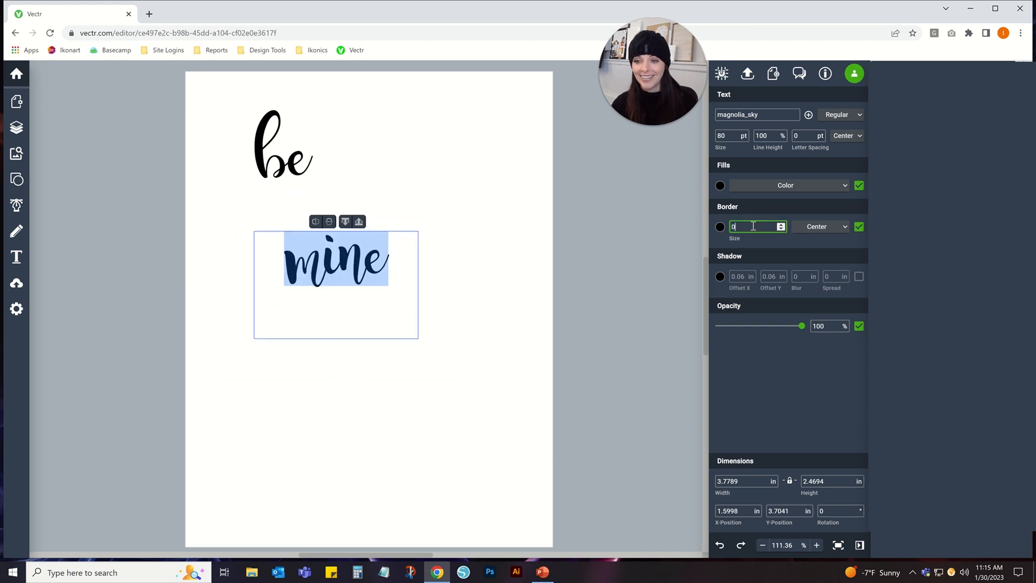
Try border sizes of 0.1, 0.05 and 0.03 in on the "mine" text and settle on 0.01 in
{"action": "type", "text": ".1"}
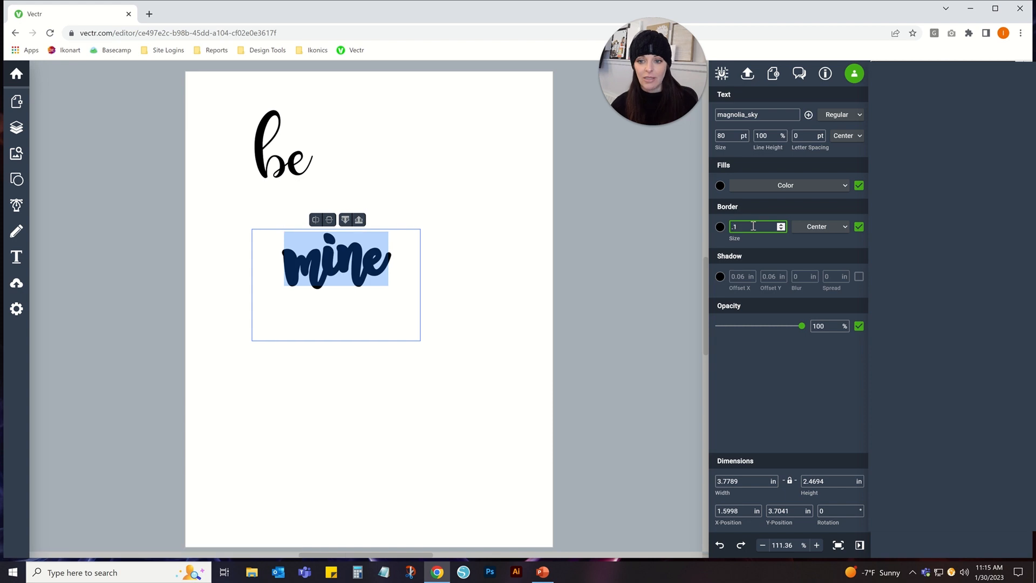
{"action": "key", "text": "BackSpace"}
{"action": "type", "text": "05"}
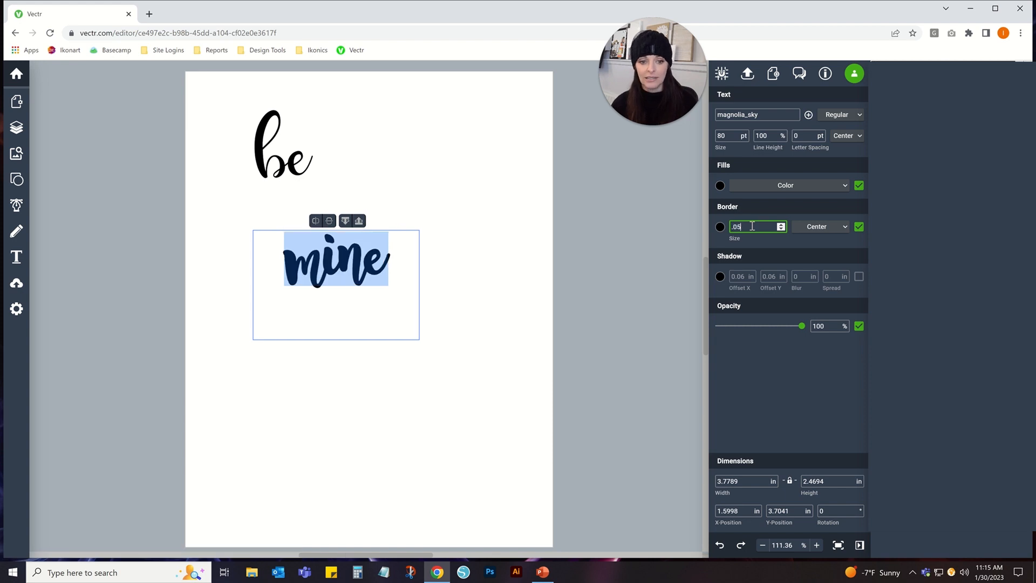
{"action": "key", "text": "BackSpace"}
{"action": "type", "text": "3"}
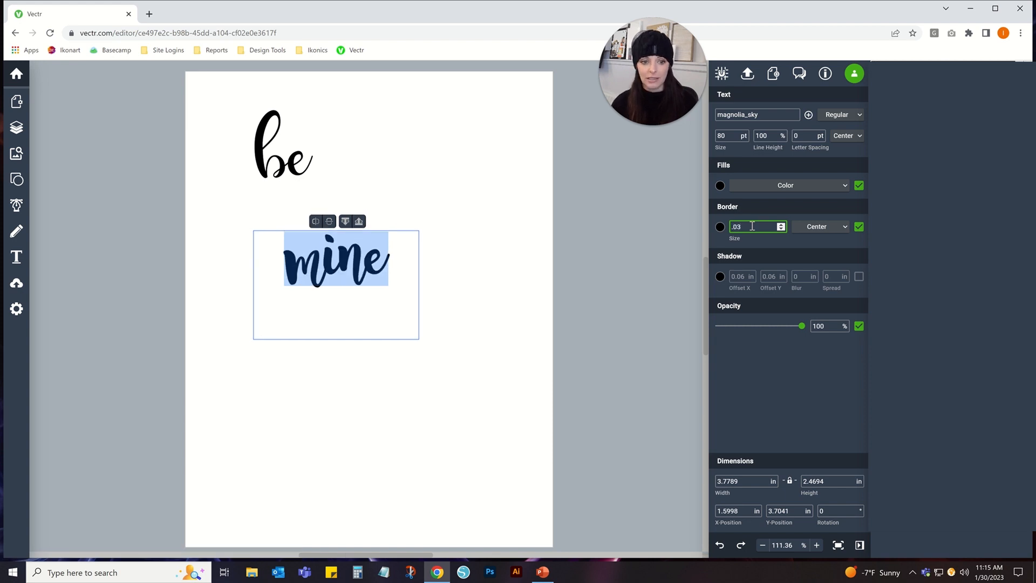
{"action": "key", "text": "BackSpace"}
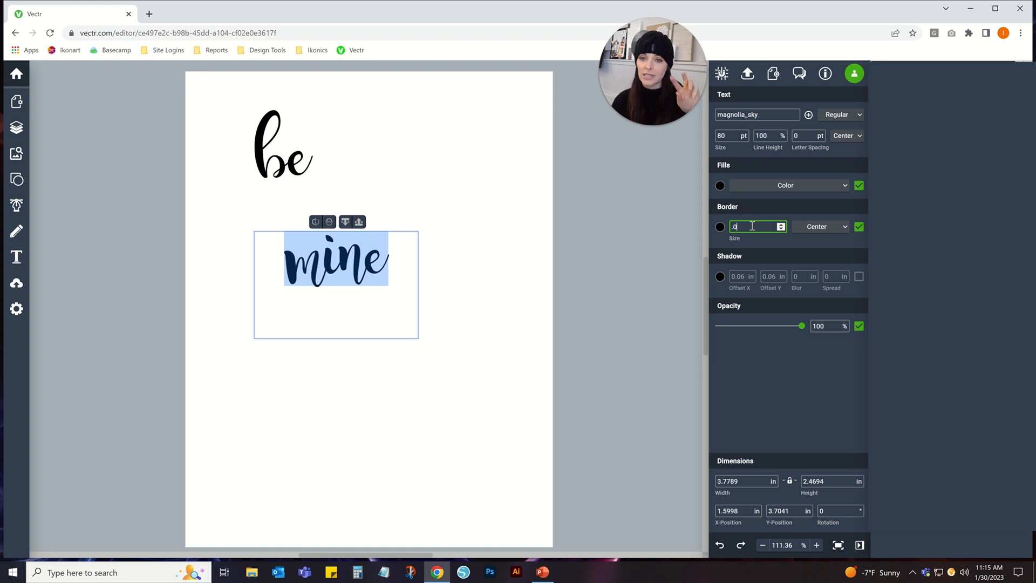
{"action": "type", "text": "1"}
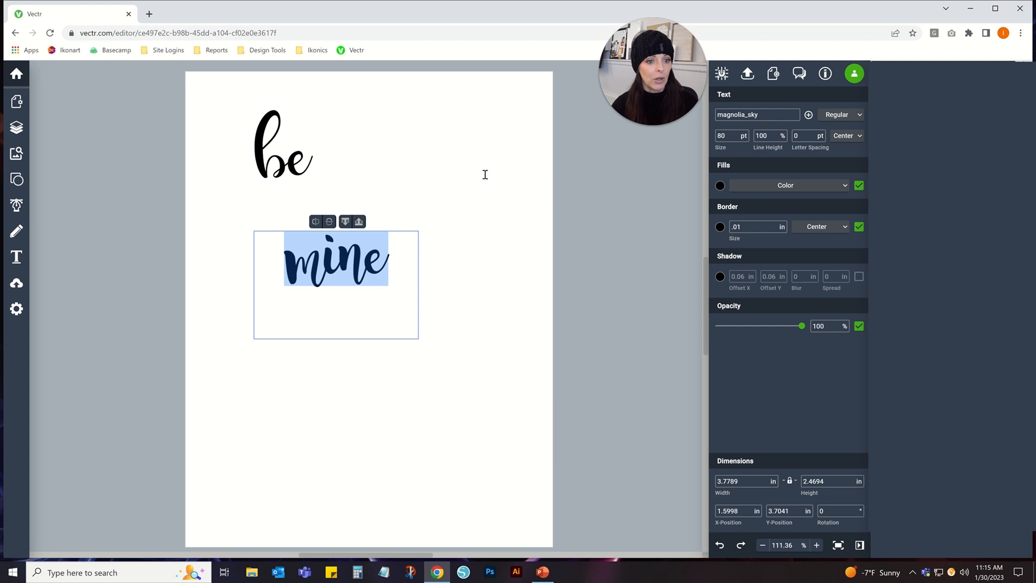
{"action": "left_click", "coordinate": [427, 243]}
Enable the border on the "be" text and set its size to 0.01 in
{"action": "left_click", "coordinate": [275, 162]}
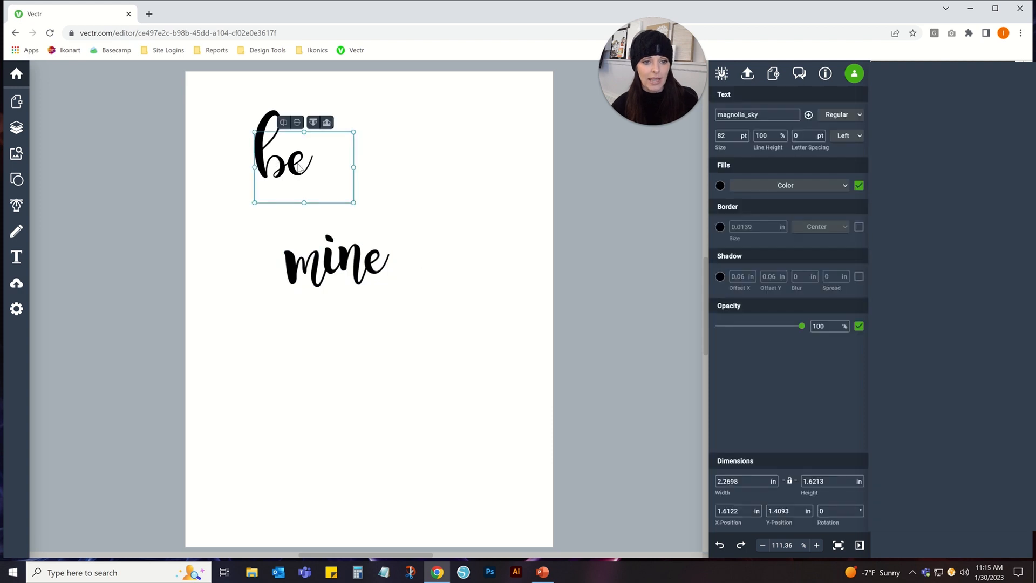
{"action": "double_click", "coordinate": [298, 167]}
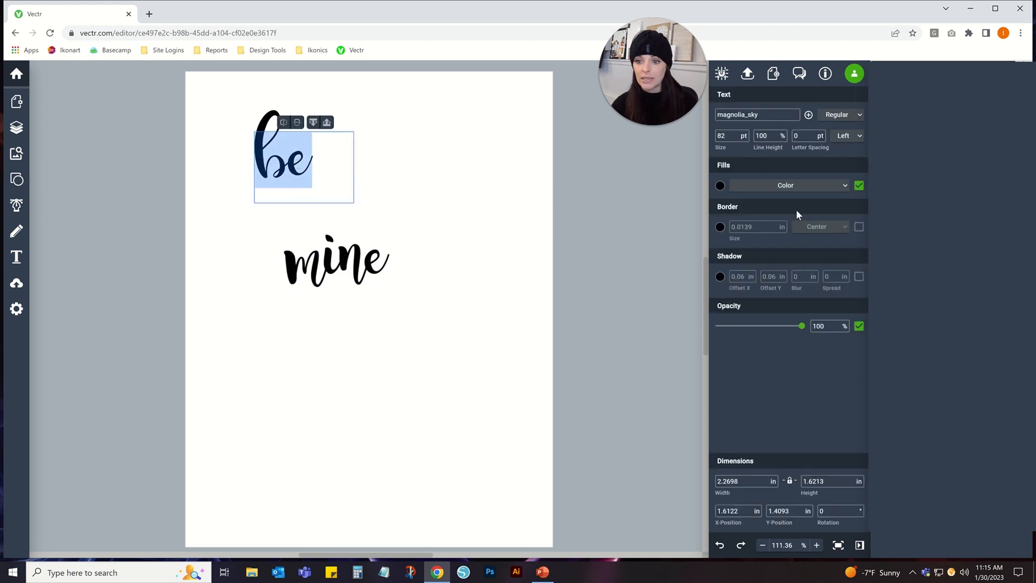
{"action": "left_click", "coordinate": [859, 228]}
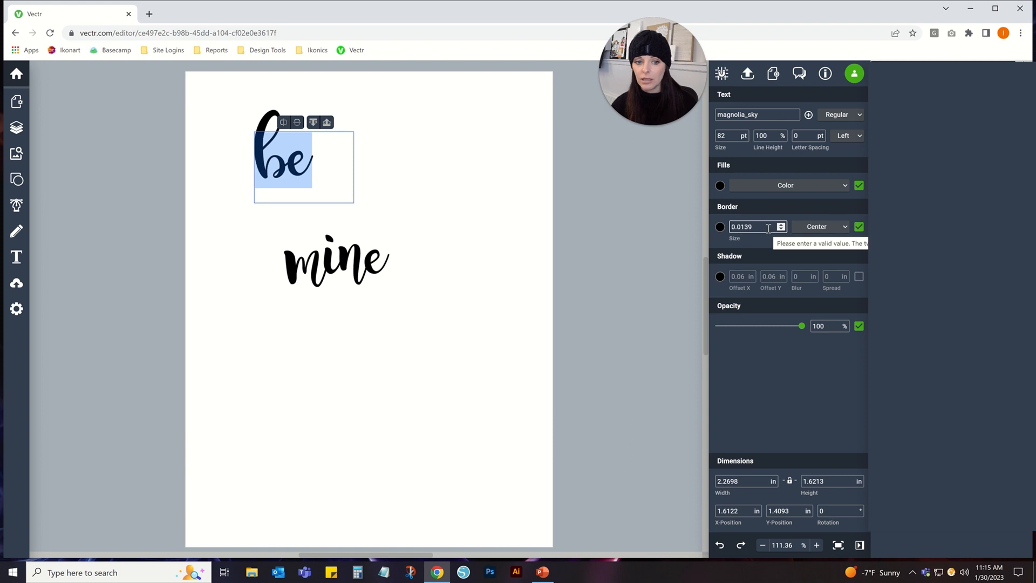
{"action": "left_click", "coordinate": [768, 227]}
{"action": "key", "text": "BackSpace"}
{"action": "key", "text": "BackSpace"}
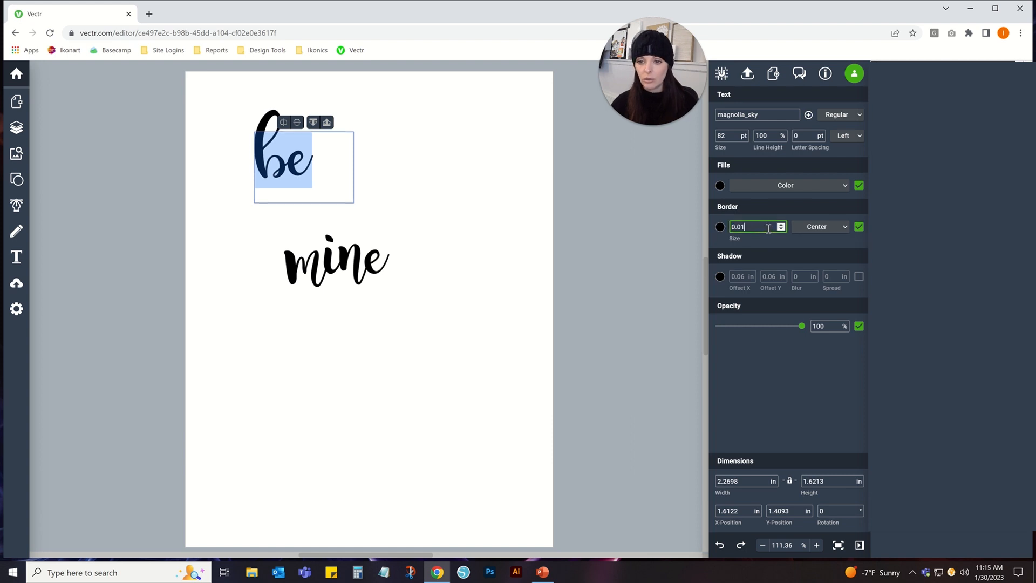
{"action": "left_click", "coordinate": [536, 171]}
Place the "be" text just above "mine" at about X 1.75 in, Y 2.89 in, and convert it to outlines
{"action": "left_click_drag", "start_coordinate": [267, 172], "coordinate": [273, 236]}
{"action": "left_click_drag", "start_coordinate": [203, 156], "coordinate": [460, 356]}
{"action": "left_click", "coordinate": [277, 204]}
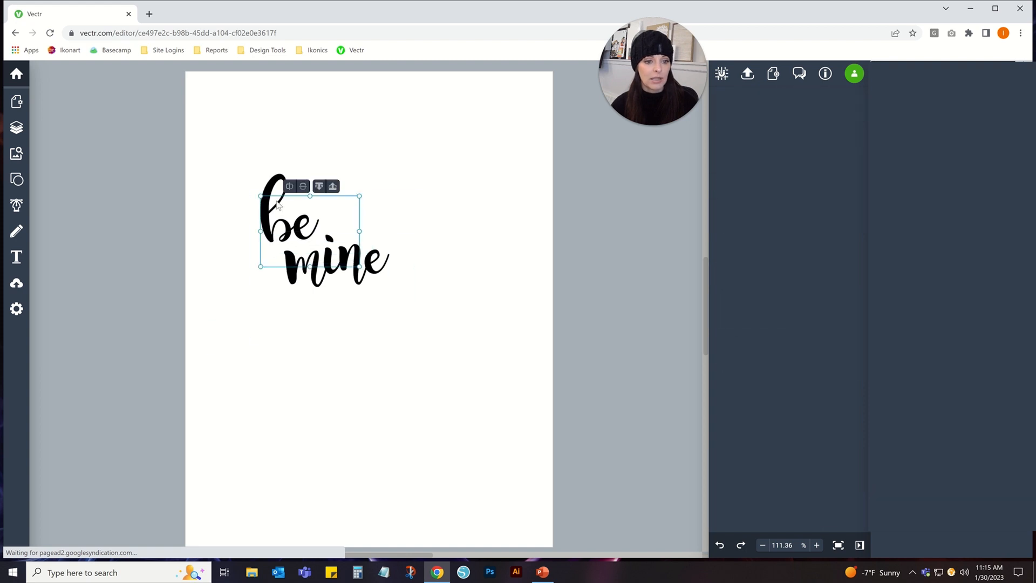
{"action": "right_click", "coordinate": [278, 204]}
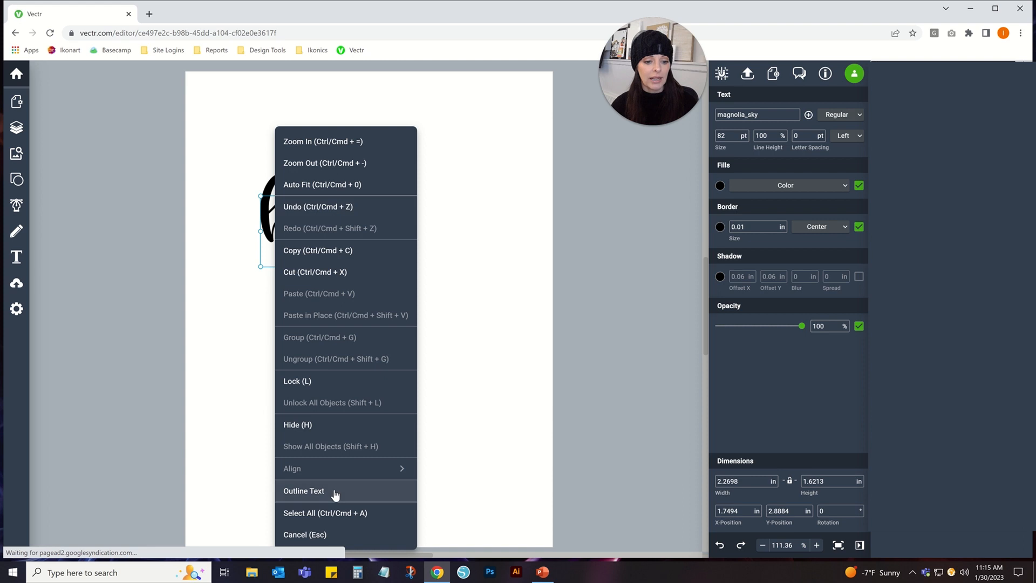
{"action": "left_click", "coordinate": [335, 495]}
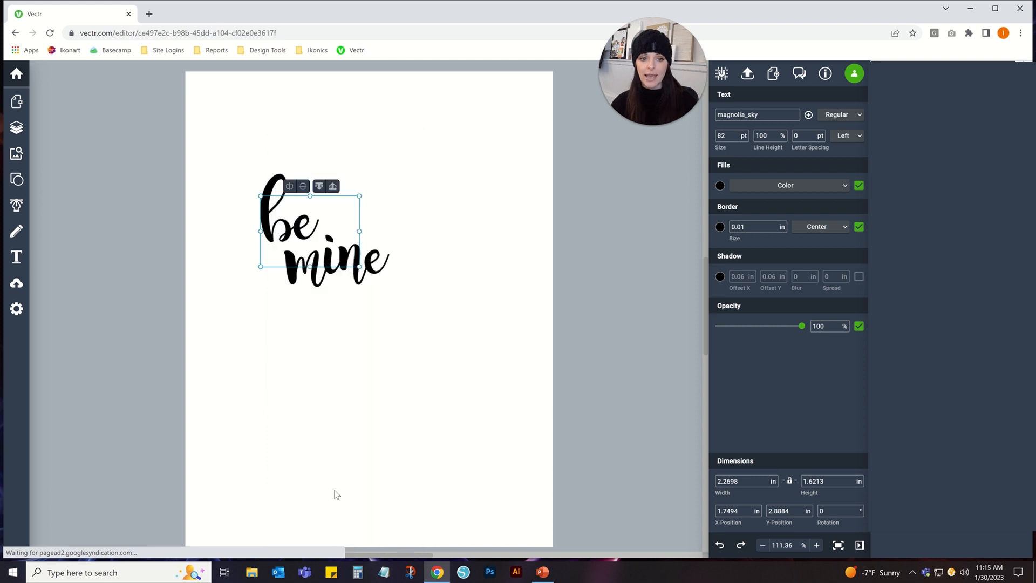
Convert the "mine" text to outlines
{"action": "left_click", "coordinate": [434, 339]}
{"action": "left_click", "coordinate": [345, 263]}
{"action": "right_click", "coordinate": [345, 263]}
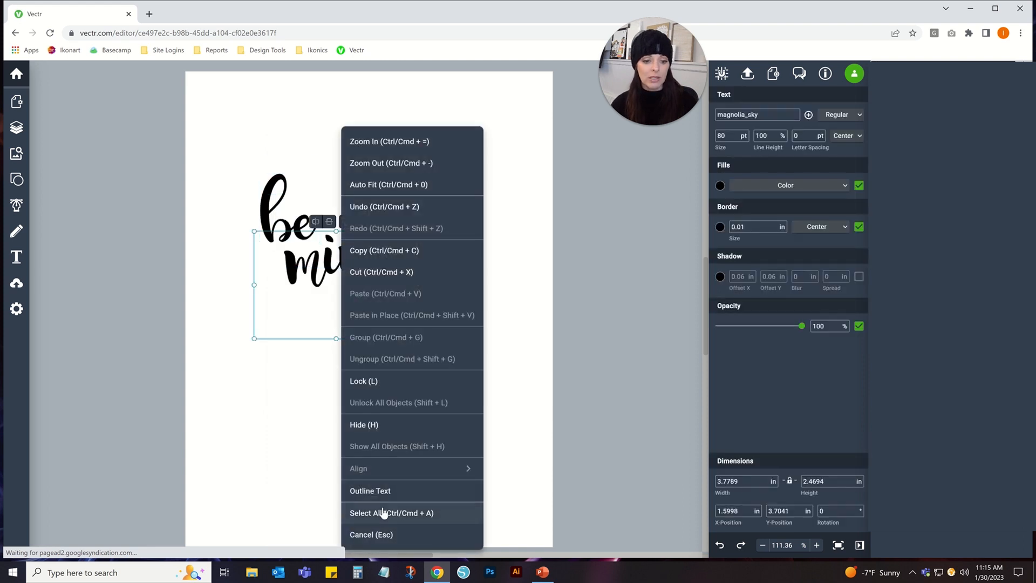
{"action": "left_click", "coordinate": [379, 490]}
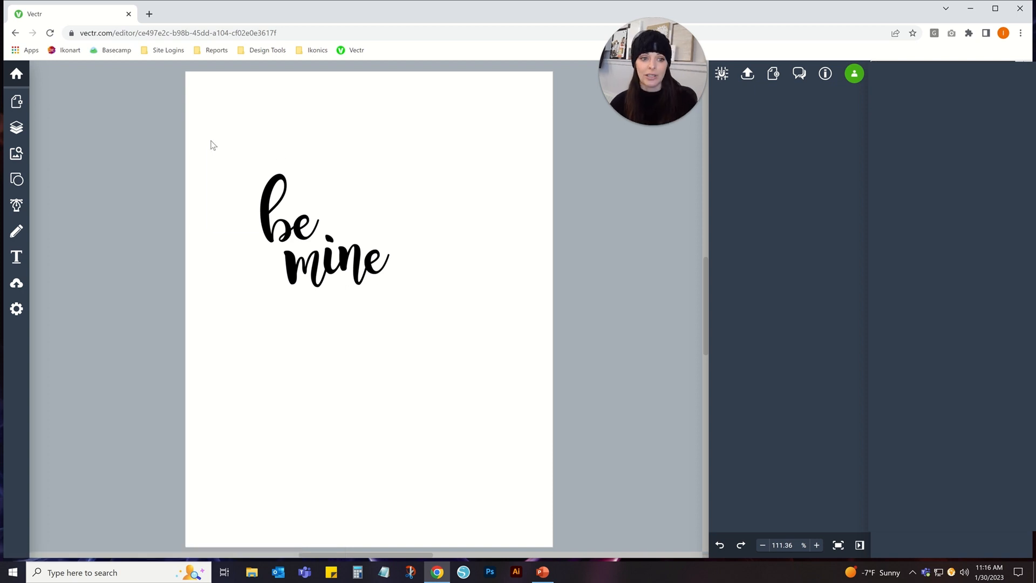
Move the outlined words "be" and "mine" together towards the middle of the page
{"action": "left_click_drag", "start_coordinate": [212, 143], "coordinate": [427, 355]}
{"action": "left_click_drag", "start_coordinate": [353, 256], "coordinate": [386, 295]}
{"action": "left_click", "coordinate": [336, 138]}
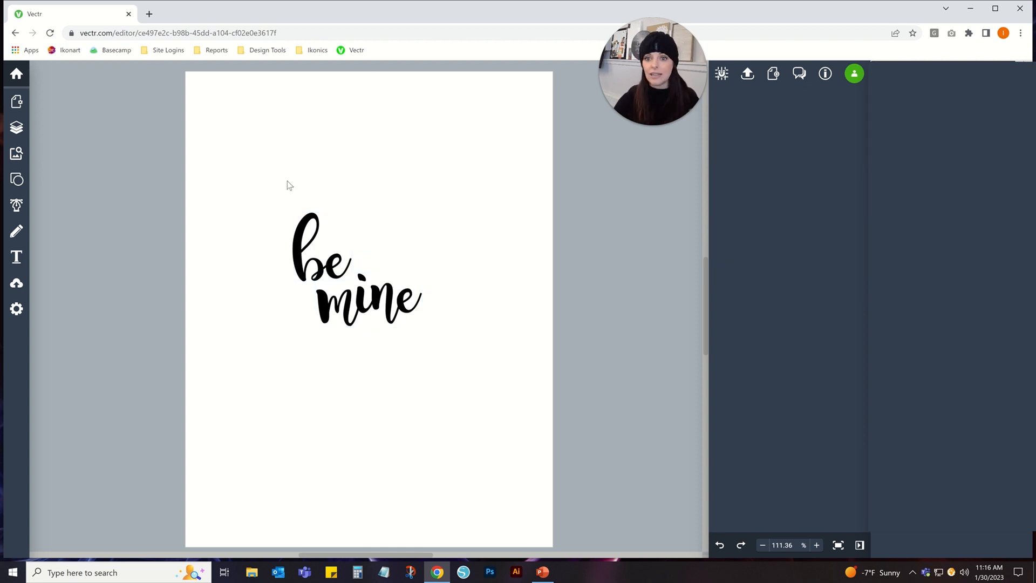
Add a heart shape to the empty area above the lettering and fill it with black (#000000)
{"action": "left_click", "coordinate": [17, 180]}
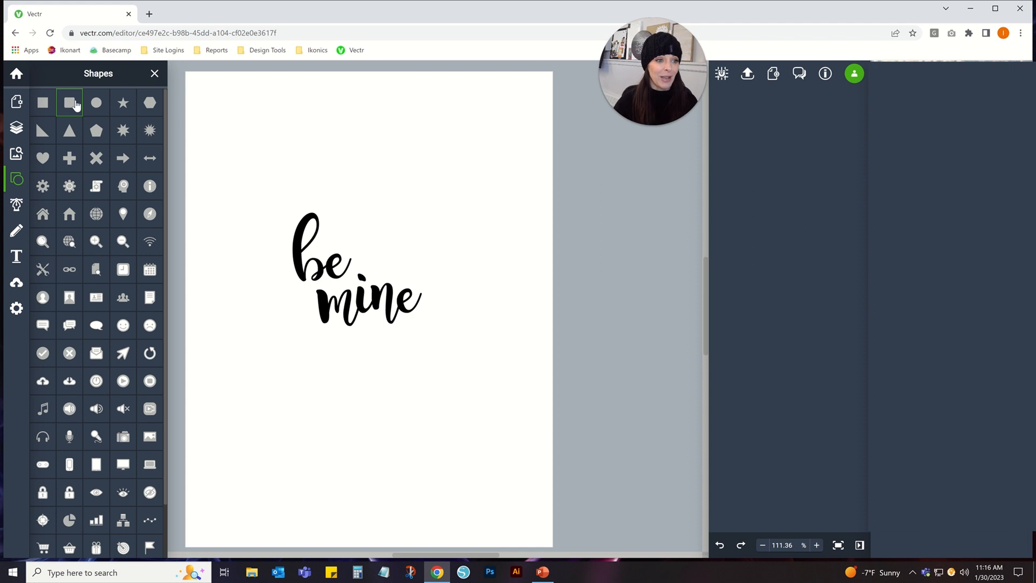
{"action": "left_click_drag", "start_coordinate": [45, 161], "coordinate": [269, 138]}
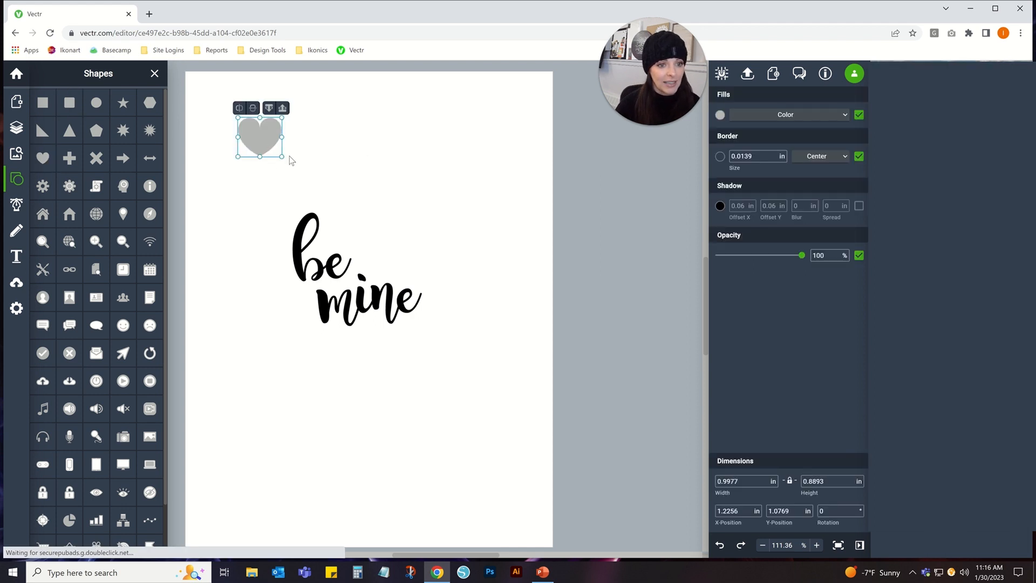
{"action": "left_click", "coordinate": [720, 114]}
{"action": "left_click", "coordinate": [684, 220]}
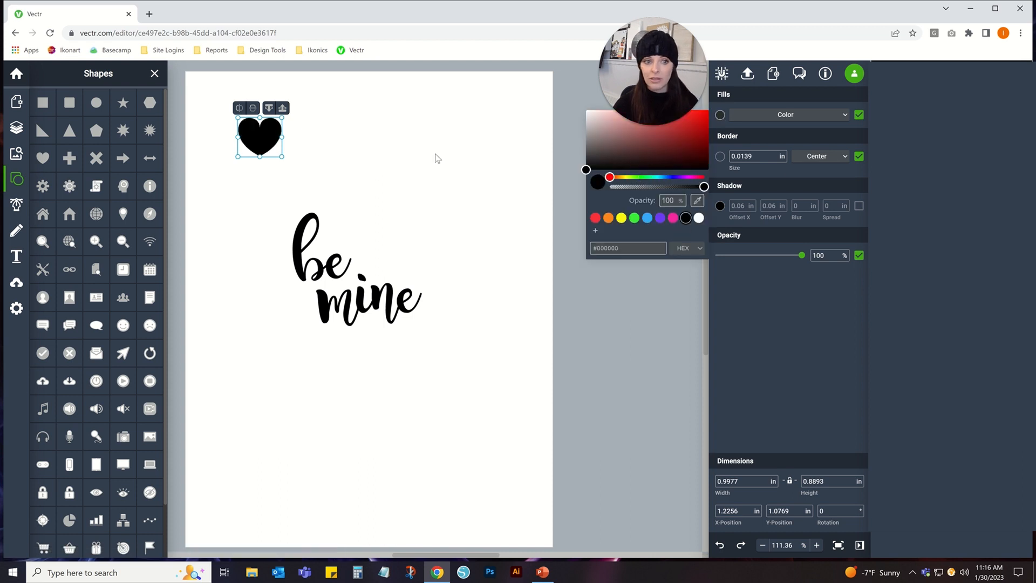
Enlarge the heart to about 5.6 by 5 in and move it over the lettering, at about X 1.24 in, Y 2.36 in
{"action": "left_click_drag", "start_coordinate": [281, 156], "coordinate": [491, 331]}
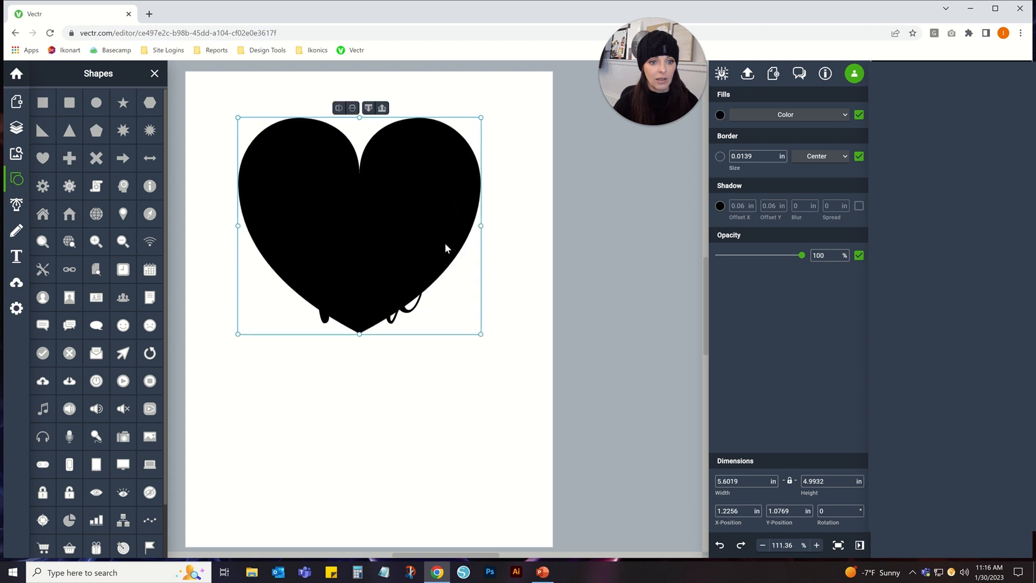
{"action": "left_click_drag", "start_coordinate": [419, 212], "coordinate": [412, 257]}
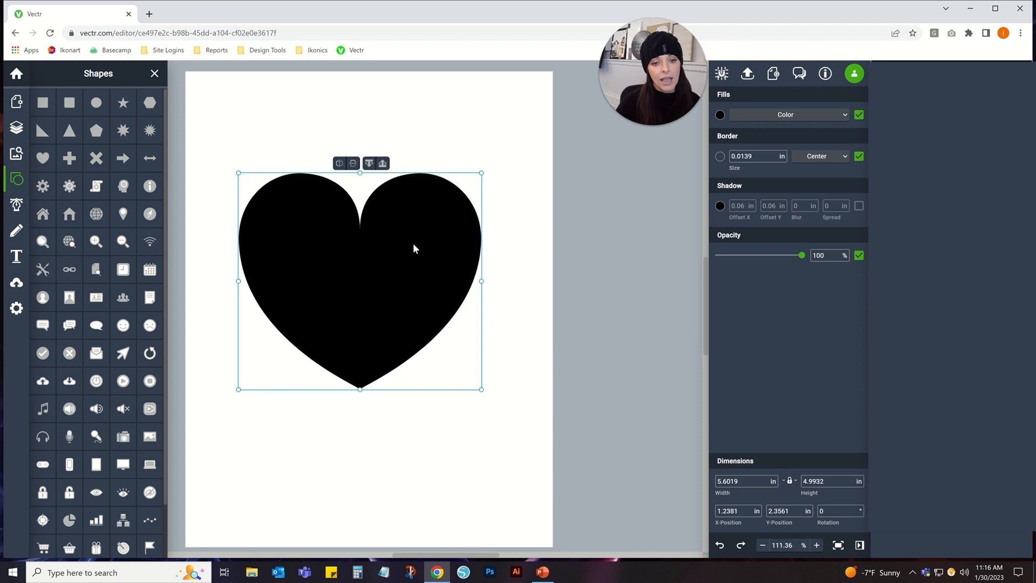
Send the heart to the back, behind the lettering
{"action": "right_click", "coordinate": [414, 247]}
{"action": "left_click", "coordinate": [414, 250]}
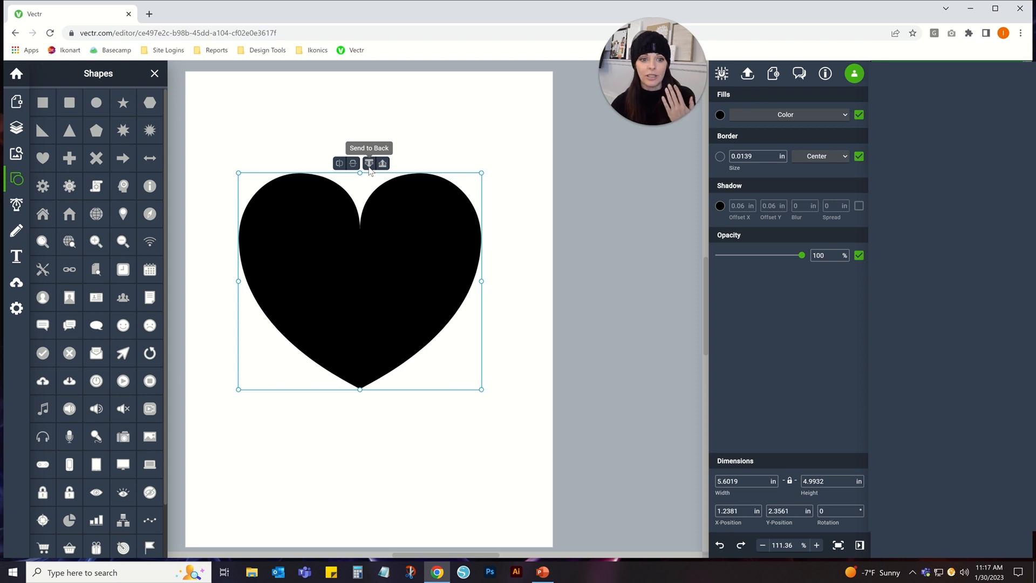
{"action": "left_click", "coordinate": [371, 164]}
{"action": "left_click", "coordinate": [456, 127]}
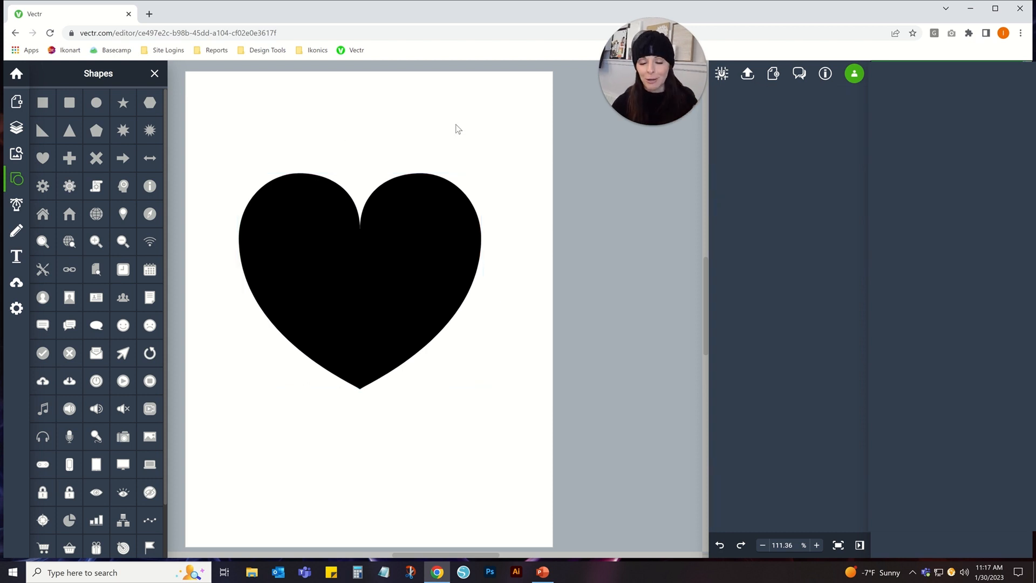
Change both the fill and the border of the "mine" lettering to white
{"action": "left_click", "coordinate": [388, 293]}
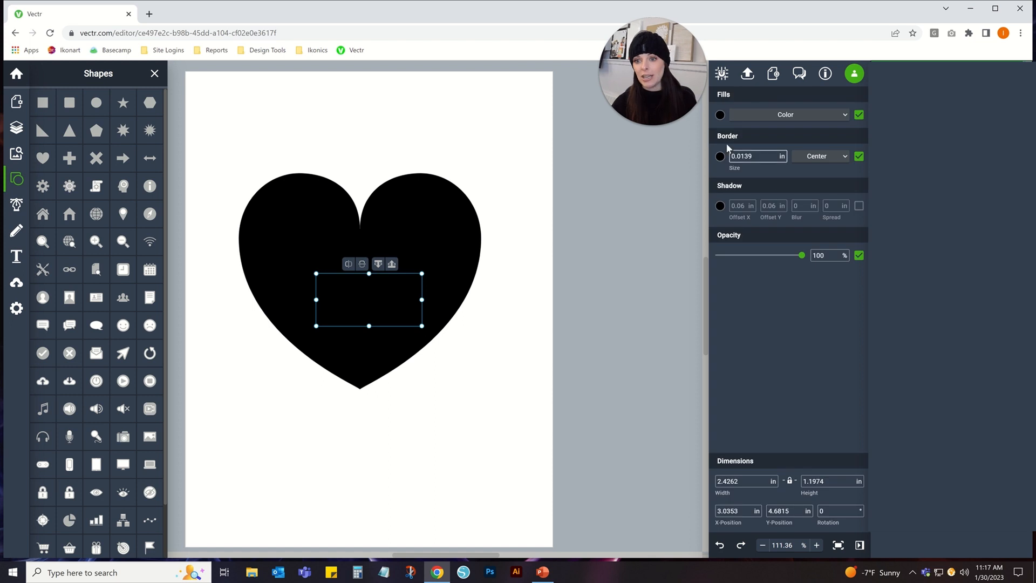
{"action": "left_click", "coordinate": [719, 115]}
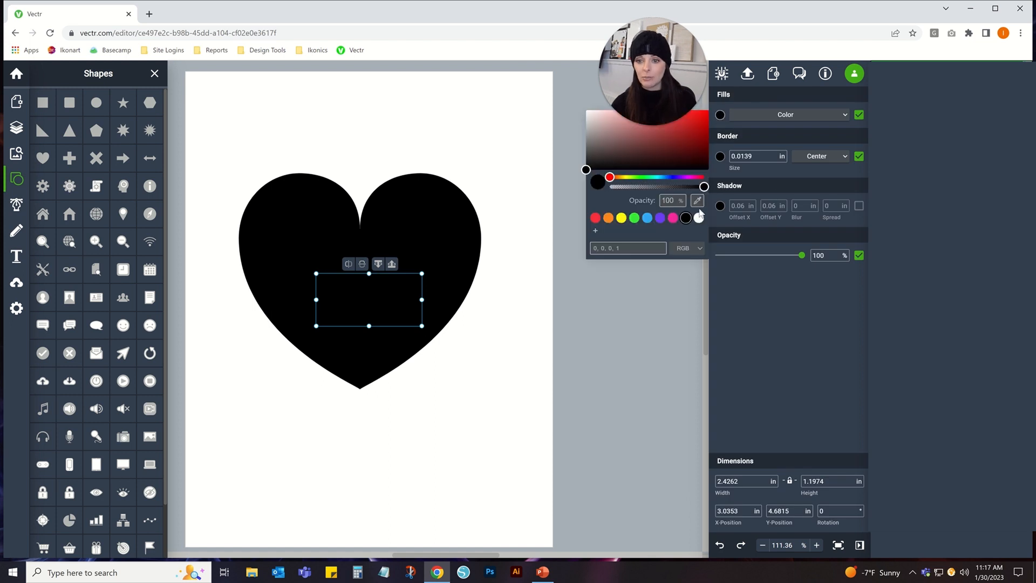
{"action": "left_click", "coordinate": [698, 217]}
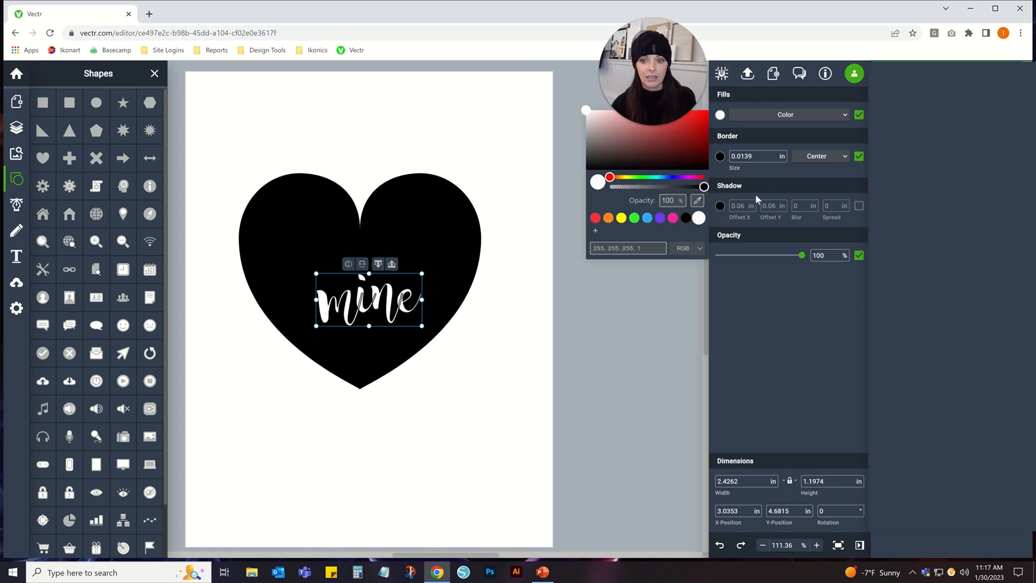
{"action": "left_click", "coordinate": [720, 156]}
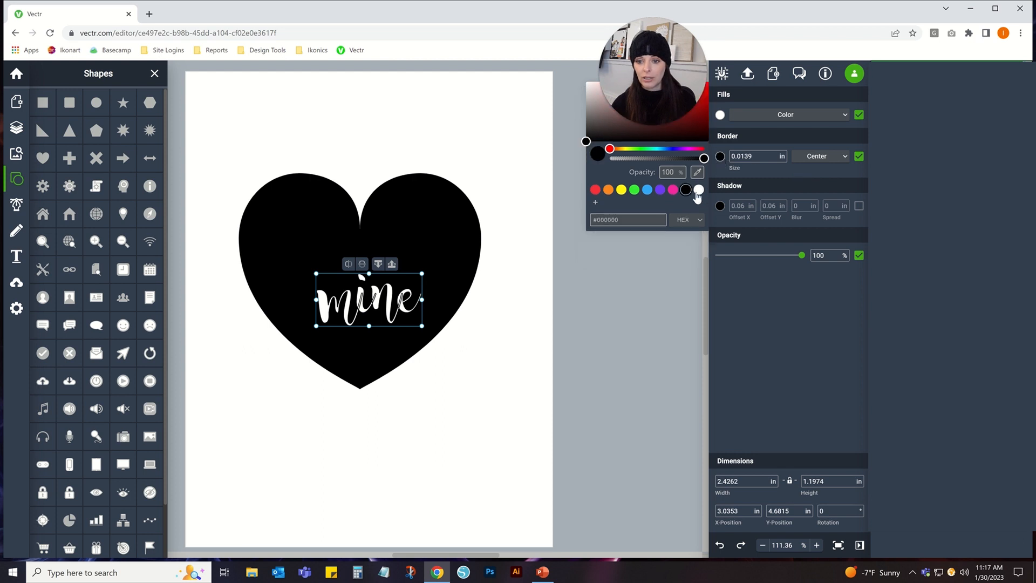
{"action": "left_click", "coordinate": [699, 189]}
Change both the fill and the border of the "be" lettering to white
{"action": "left_click", "coordinate": [301, 243]}
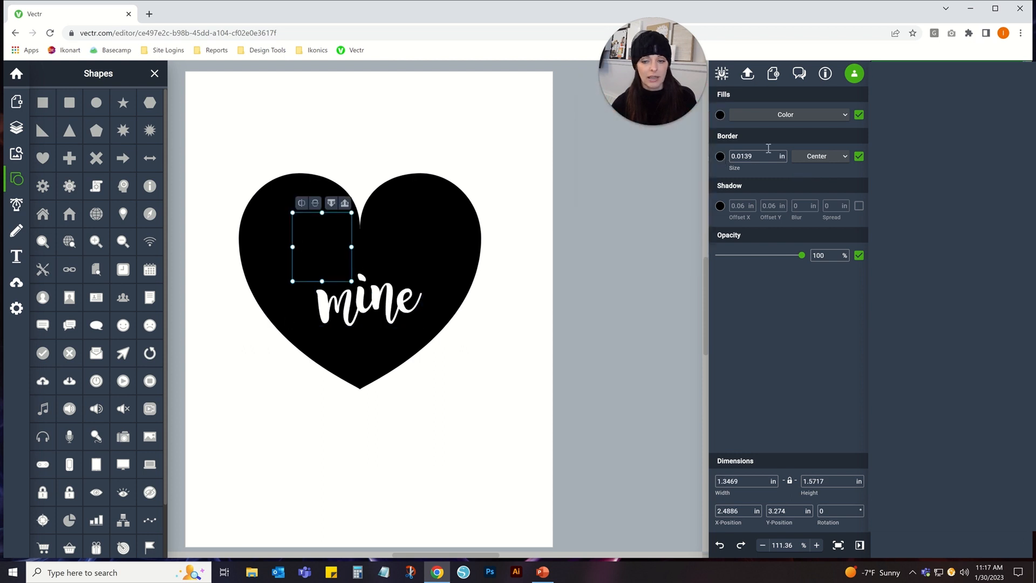
{"action": "left_click", "coordinate": [719, 115]}
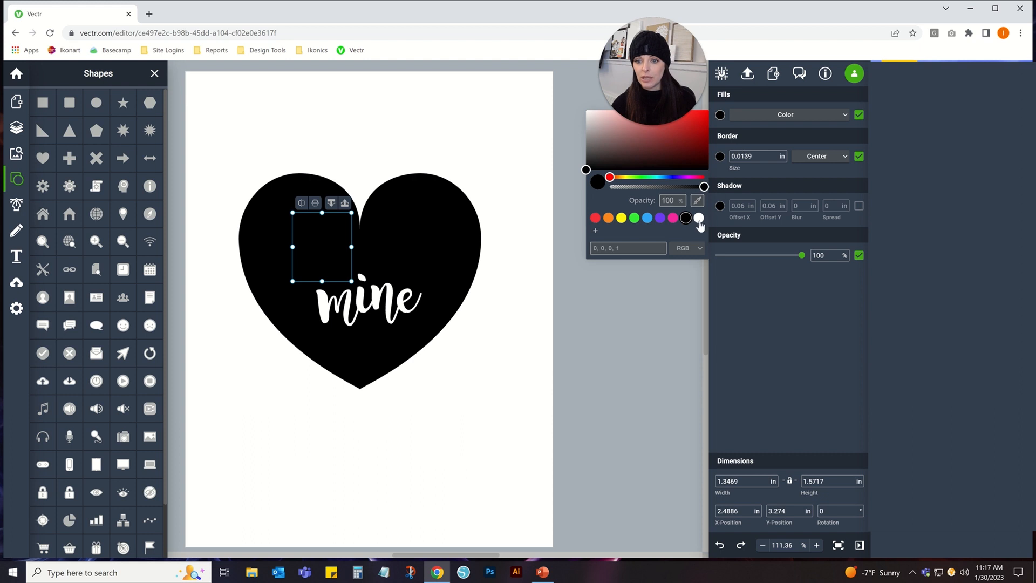
{"action": "left_click", "coordinate": [699, 217]}
{"action": "left_click", "coordinate": [719, 156]}
{"action": "left_click", "coordinate": [698, 189]}
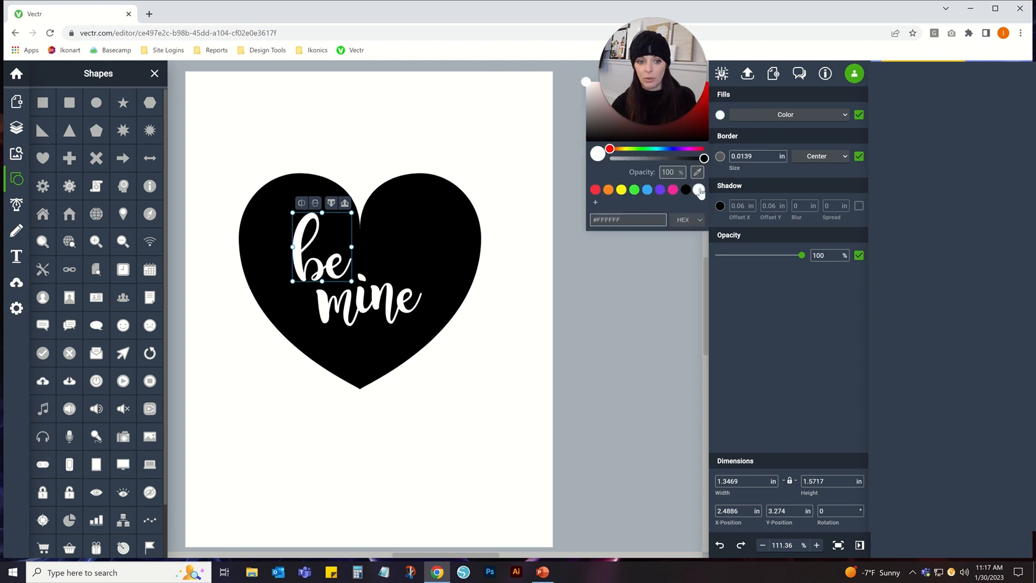
{"action": "left_click", "coordinate": [422, 145]}
Enlarge "mine" to about 3.05 by 1.51 in and "be" to about 1.53 by 1.79 in, positioning both inside the heart
{"action": "left_click", "coordinate": [361, 312]}
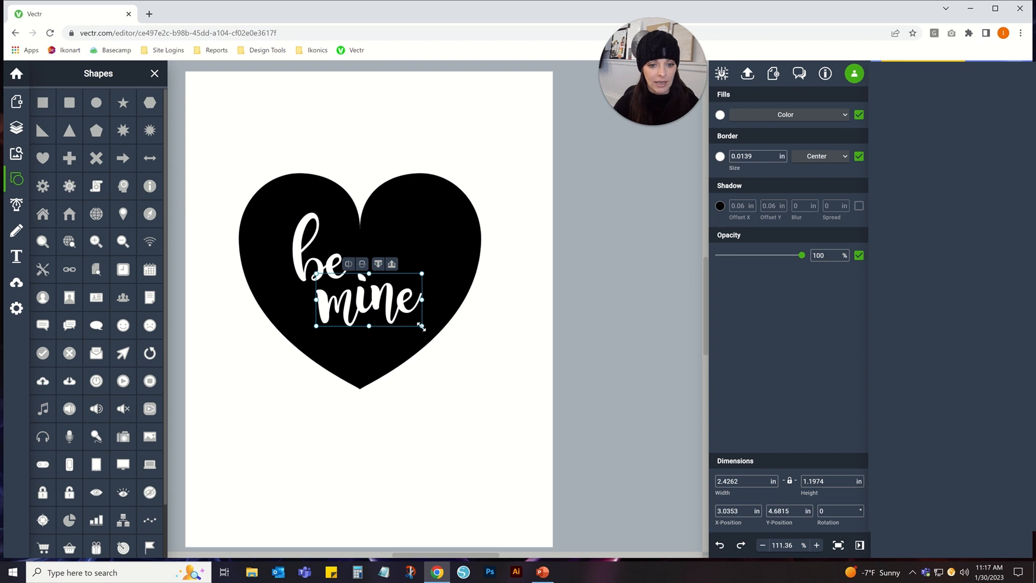
{"action": "left_click_drag", "start_coordinate": [421, 326], "coordinate": [398, 300]}
{"action": "left_click_drag", "start_coordinate": [302, 243], "coordinate": [307, 231]}
{"action": "left_click_drag", "start_coordinate": [296, 269], "coordinate": [308, 253]}
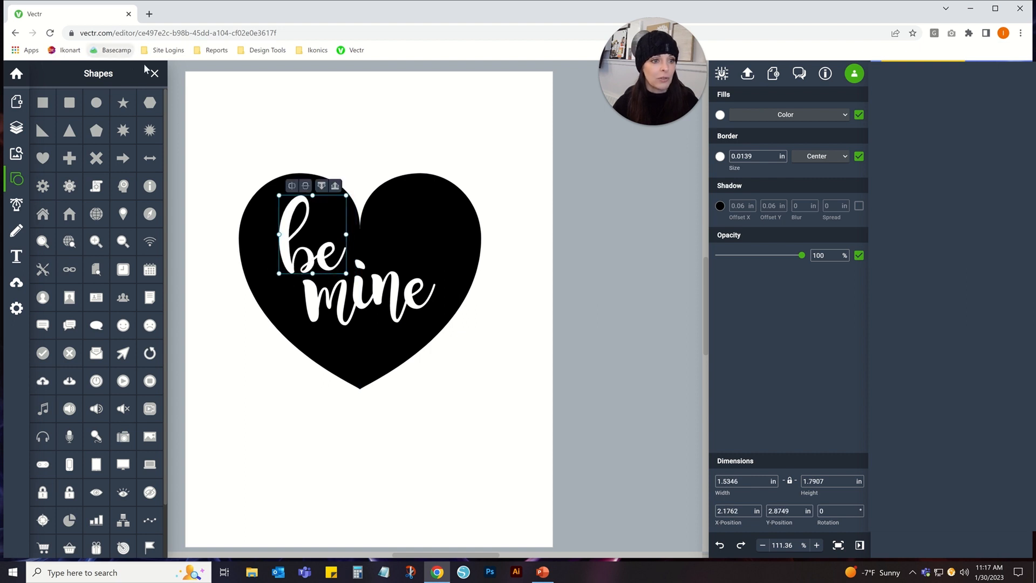
Rotate the "be" lettering counterclockwise to 349° and shift it slightly towards the heart's left edge
{"action": "left_click", "coordinate": [155, 73]}
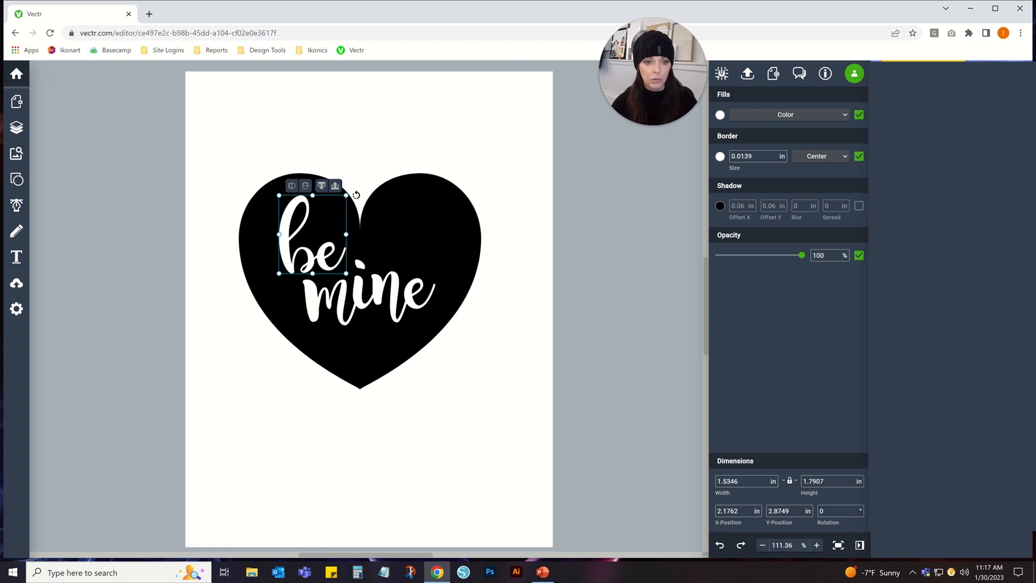
{"action": "left_click_drag", "start_coordinate": [354, 197], "coordinate": [354, 171]}
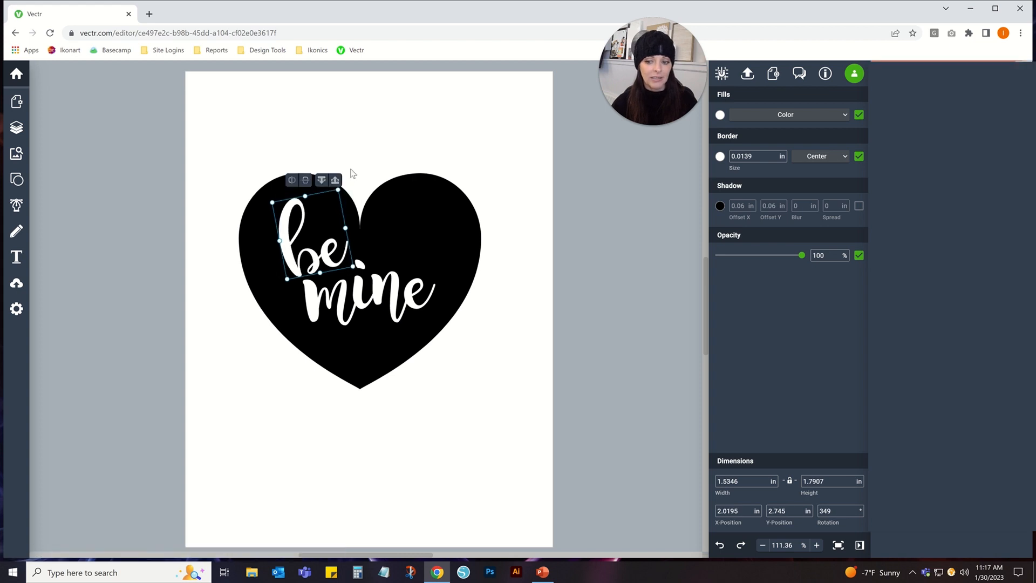
{"action": "mouse_move", "coordinate": [327, 255]}
{"action": "left_mouse_down"}
{"action": "mouse_move", "coordinate": [316, 251]}
{"action": "mouse_move", "coordinate": [312, 262]}
{"action": "left_mouse_up"}
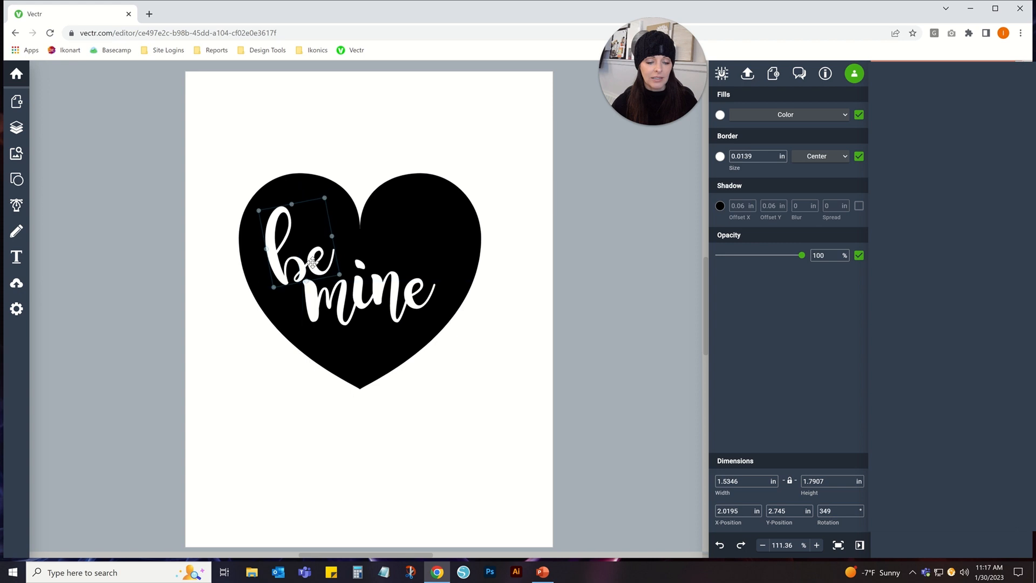
Rotate the "mine" lettering counterclockwise to -9°
{"action": "left_click", "coordinate": [345, 304]}
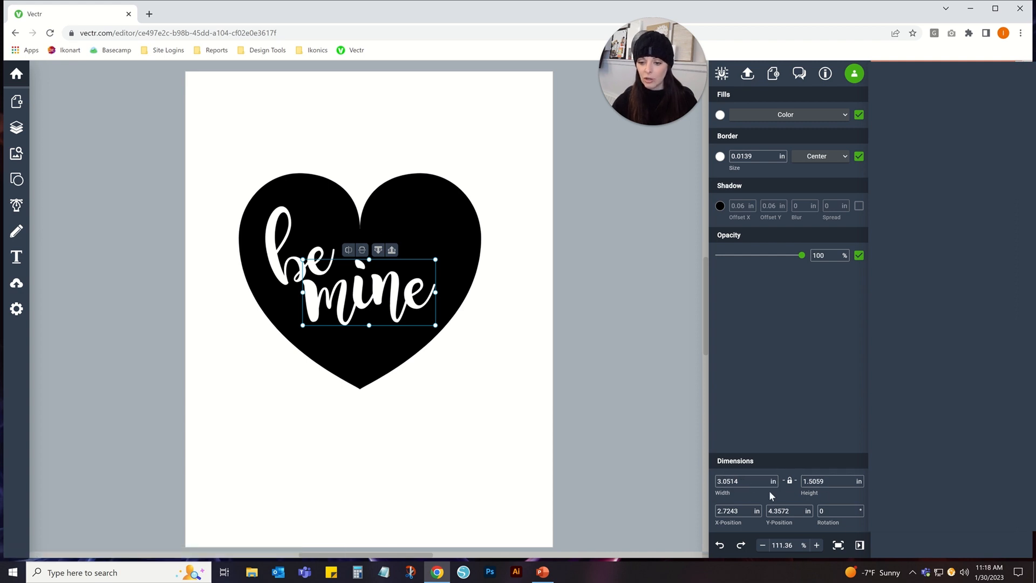
{"action": "left_click", "coordinate": [857, 509]}
{"action": "left_click", "coordinate": [858, 509]}
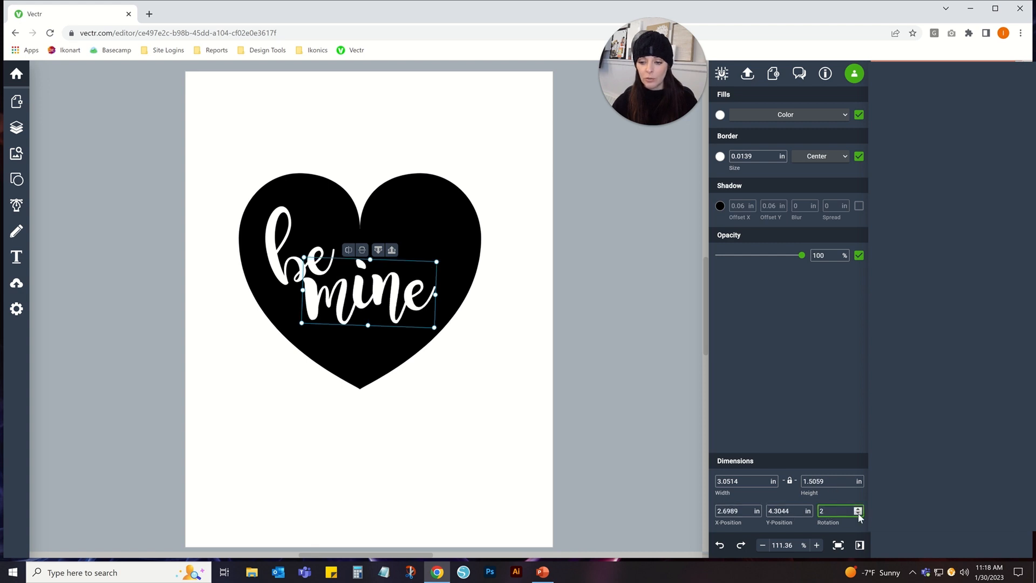
{"action": "double_click", "coordinate": [859, 513]}
{"action": "left_click", "coordinate": [859, 513]}
{"action": "double_click", "coordinate": [858, 513]}
{"action": "left_click", "coordinate": [858, 513]}
{"action": "left_click", "coordinate": [858, 513]}
{"action": "left_click", "coordinate": [859, 513]}
{"action": "left_click", "coordinate": [858, 513]}
{"action": "left_click", "coordinate": [858, 513]}
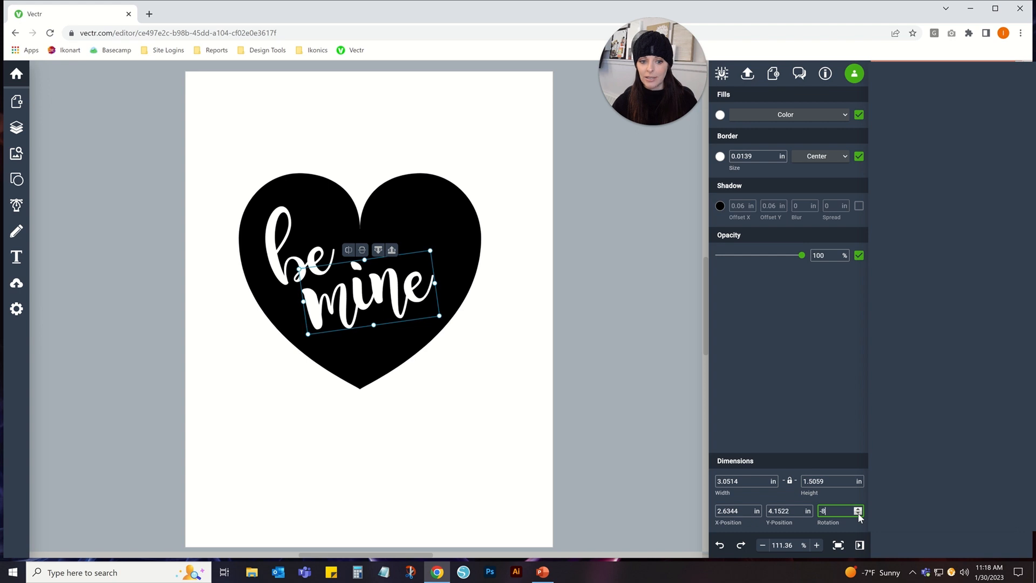
{"action": "left_click", "coordinate": [858, 513]}
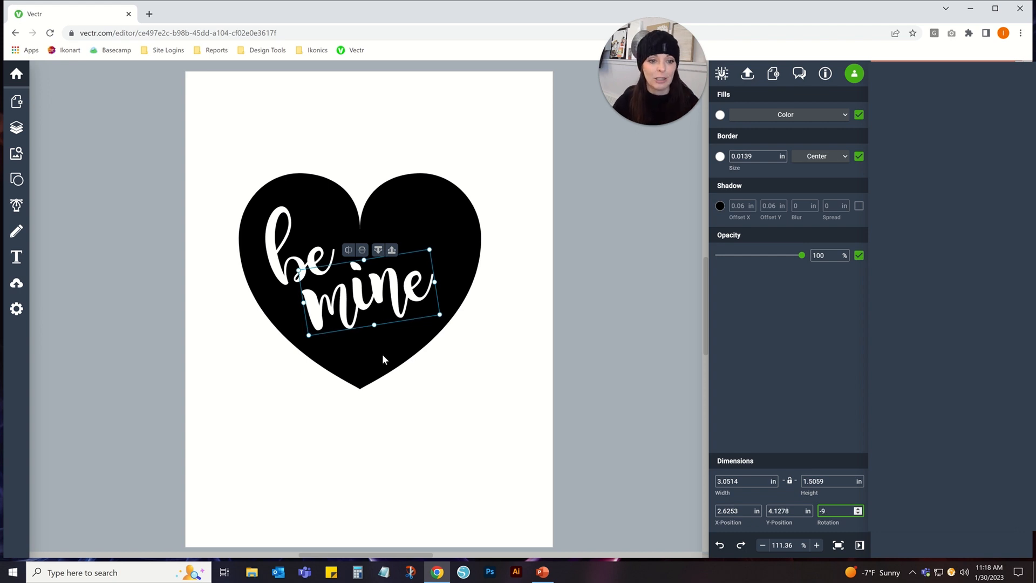
Enlarge the tilted "mine" slightly and reposition "be" and "mine" close together near the middle of the heart
{"action": "left_click_drag", "start_coordinate": [429, 249], "coordinate": [453, 232]}
{"action": "left_click_drag", "start_coordinate": [407, 288], "coordinate": [403, 295]}
{"action": "left_click", "coordinate": [266, 254]}
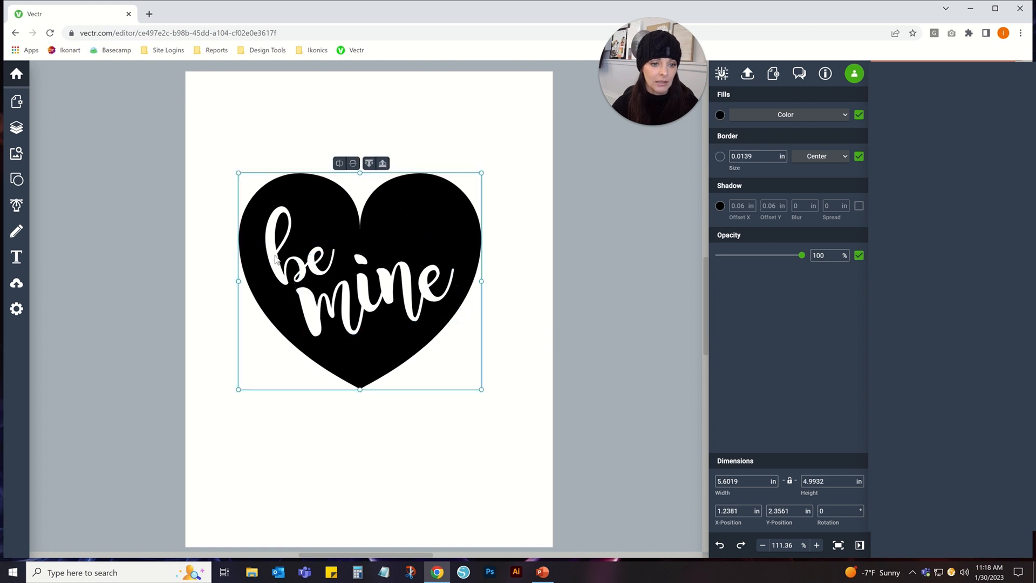
{"action": "left_click", "coordinate": [275, 262]}
{"action": "left_click_drag", "start_coordinate": [276, 263], "coordinate": [282, 257]}
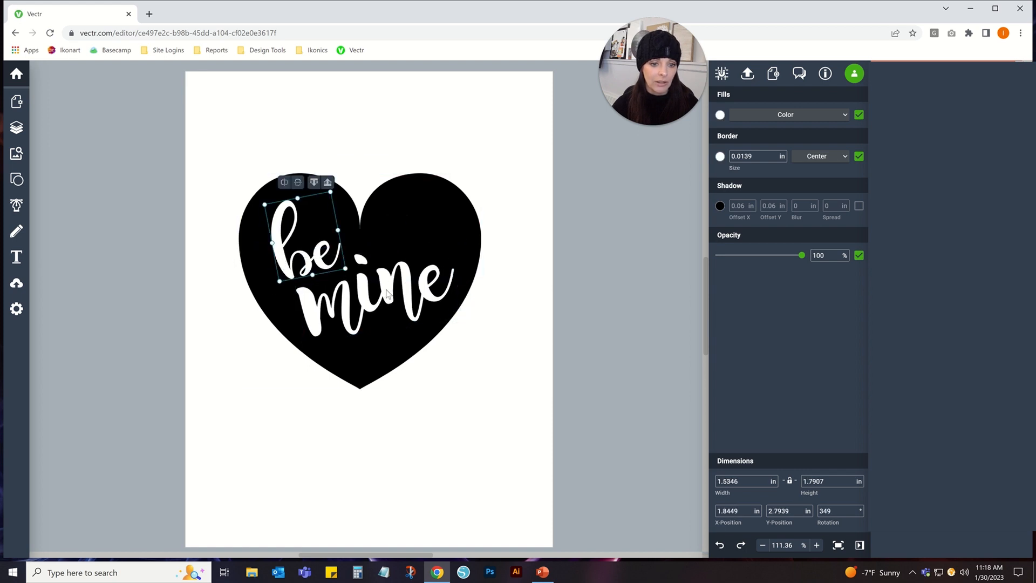
{"action": "left_click_drag", "start_coordinate": [396, 289], "coordinate": [383, 285]}
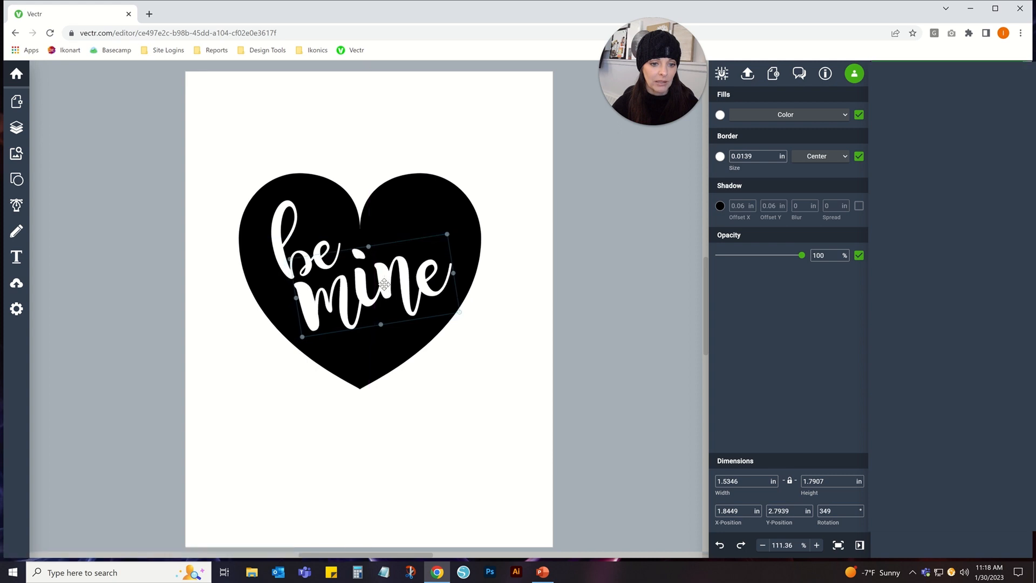
Scale the heart and both words together down to about 5.08 by 4.53 in and recenter them on the page
{"action": "left_click", "coordinate": [297, 171]}
{"action": "left_click_drag", "start_coordinate": [247, 128], "coordinate": [496, 428]}
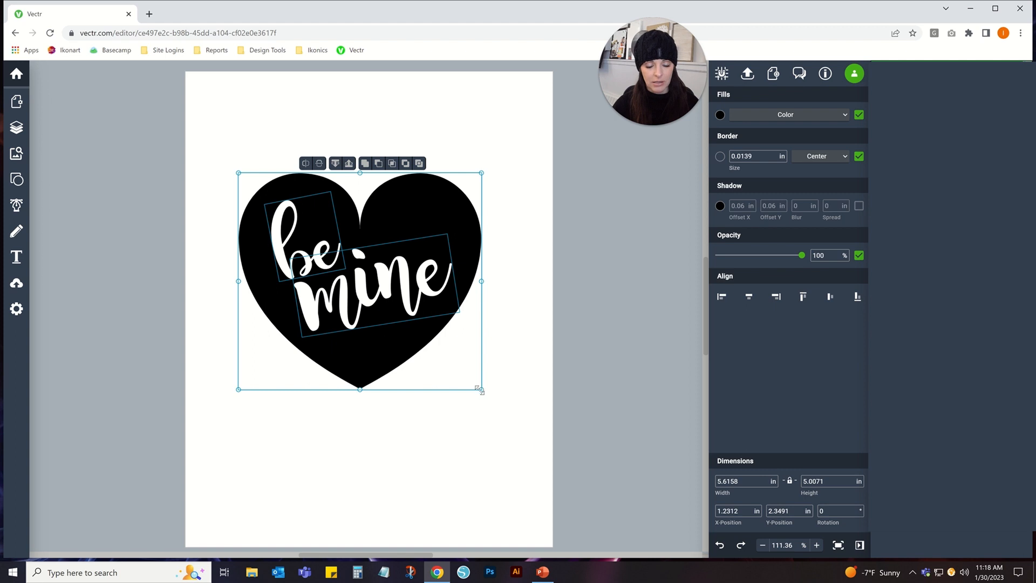
{"action": "left_click_drag", "start_coordinate": [480, 390], "coordinate": [466, 374]}
{"action": "left_click_drag", "start_coordinate": [379, 333], "coordinate": [392, 346]}
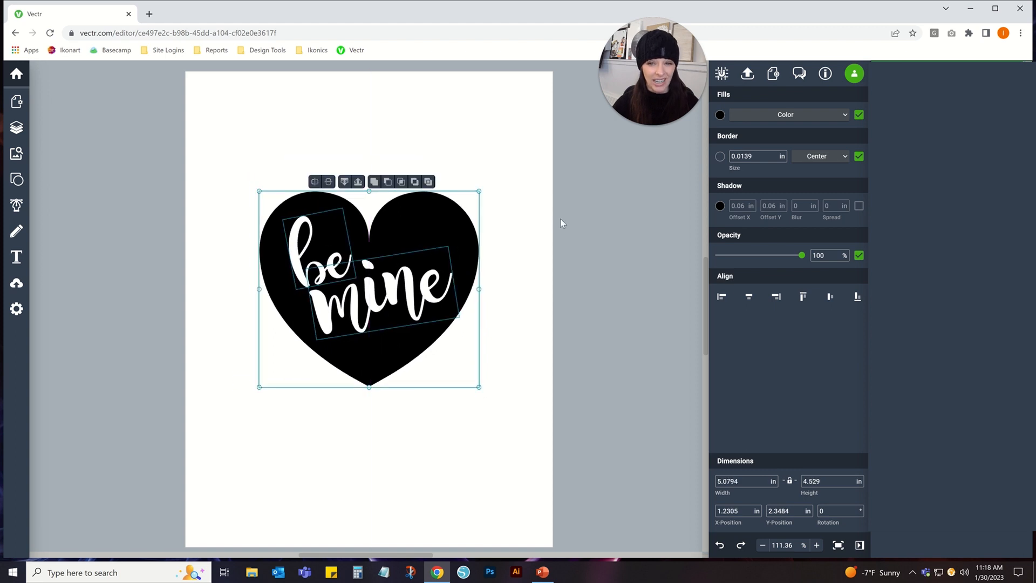
{"action": "left_click", "coordinate": [522, 233]}
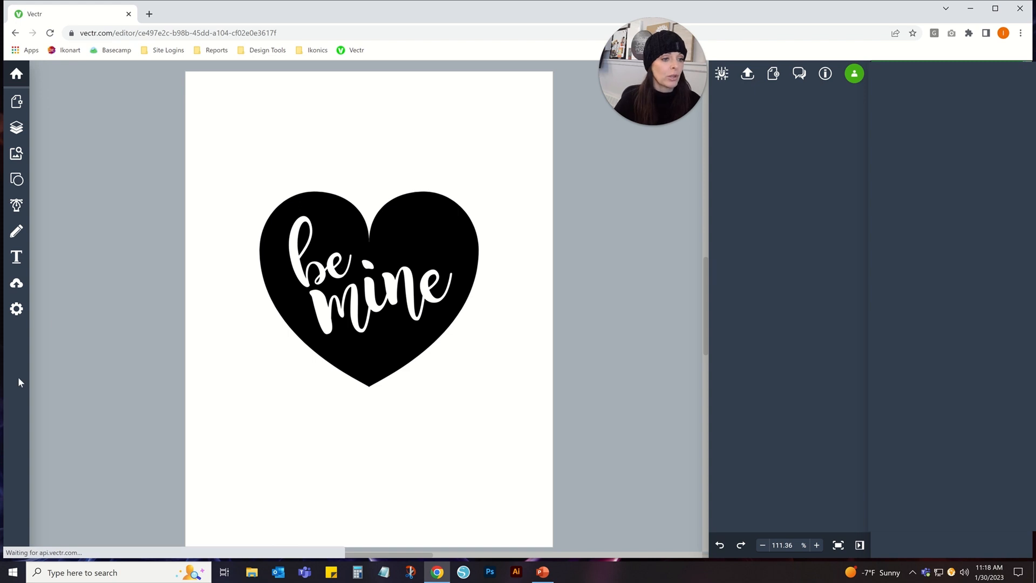
Draw a straight diagonal Pen line about 6.35 by 3.49 in across the heart, rising from lower left to upper right
{"action": "left_click", "coordinate": [16, 232]}
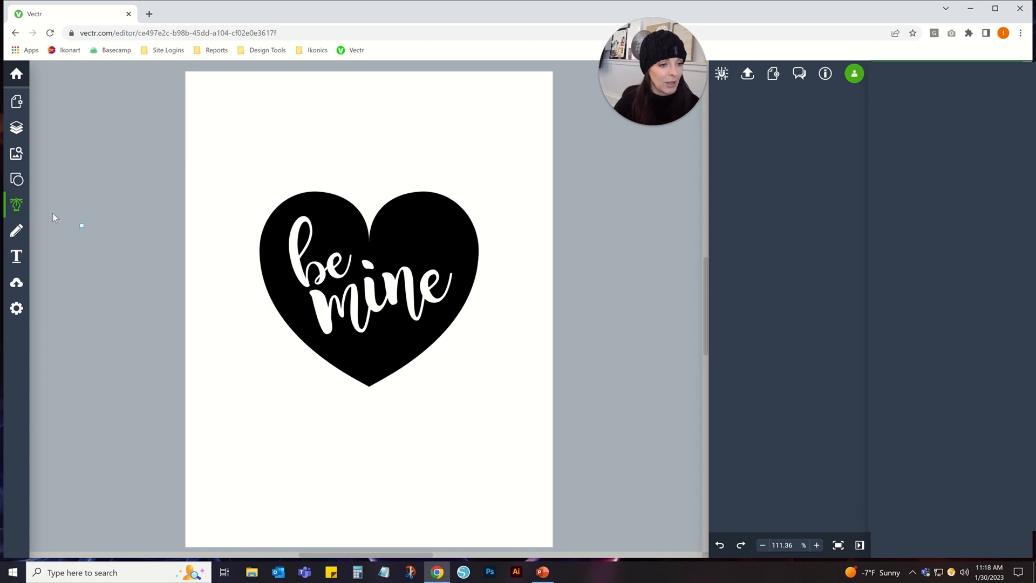
{"action": "left_click", "coordinate": [229, 354]}
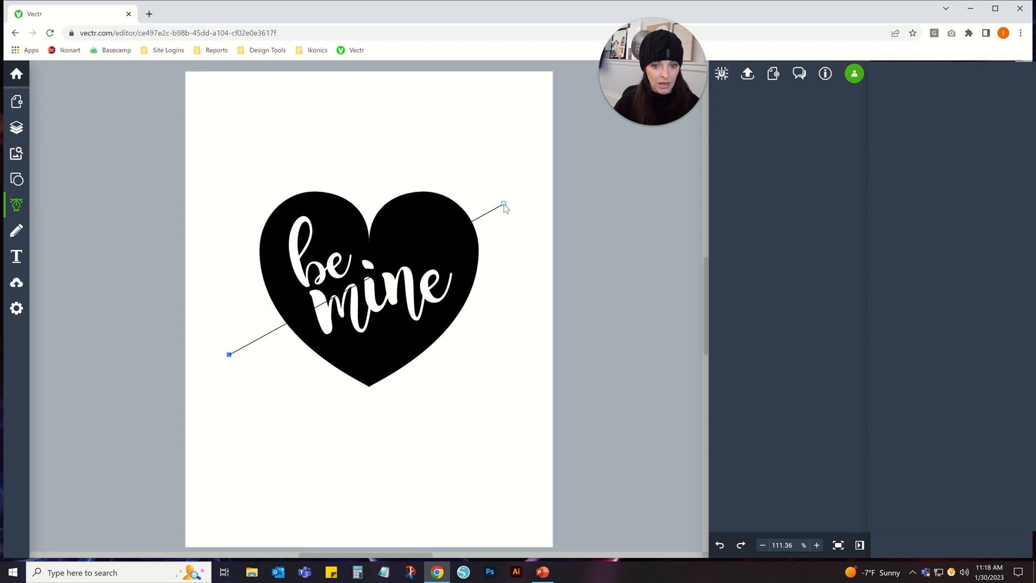
{"action": "left_click", "coordinate": [504, 204]}
{"action": "left_click_drag", "start_coordinate": [504, 205], "coordinate": [509, 232]}
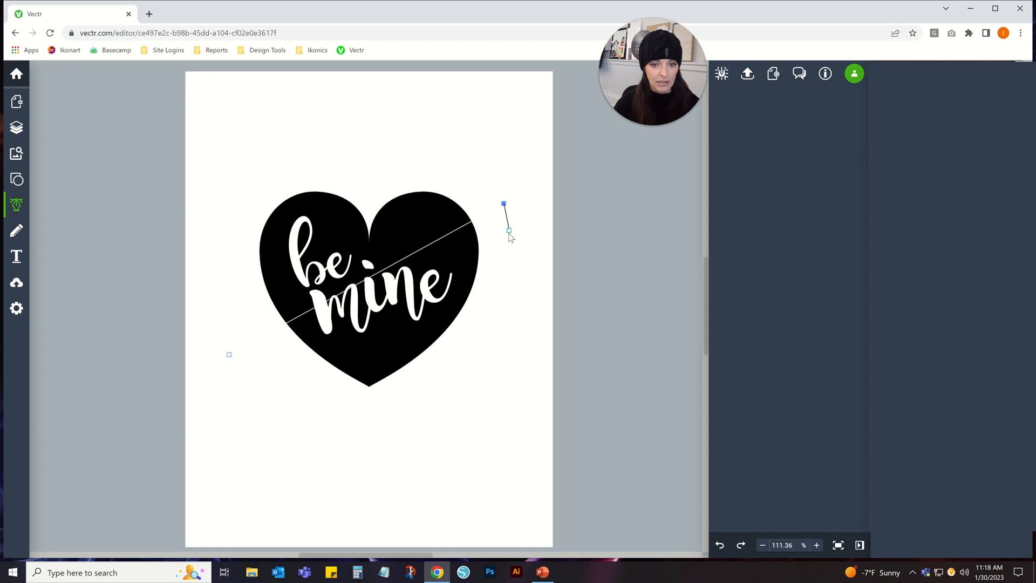
{"action": "key", "text": "Escape"}
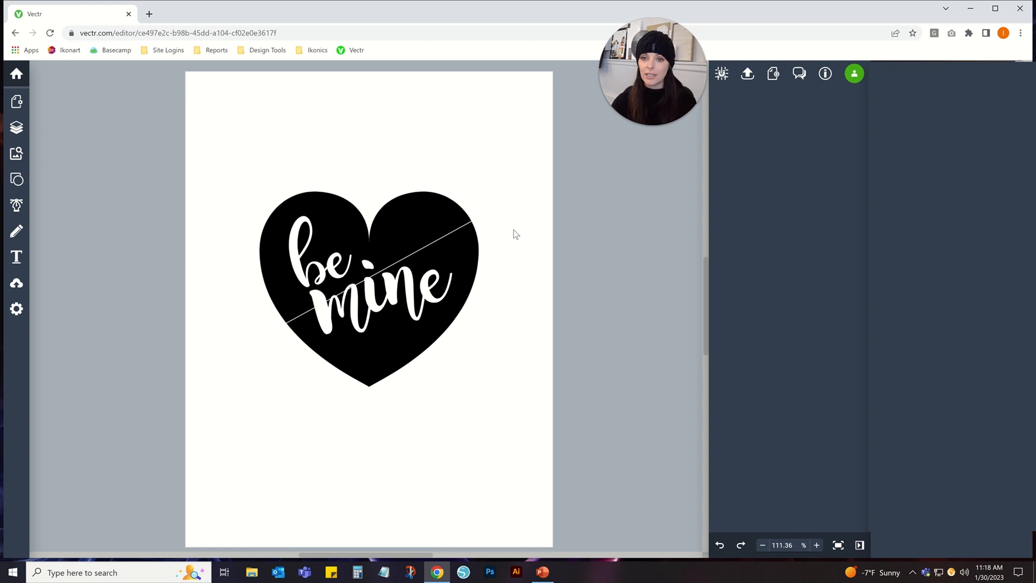
Set the diagonal line's border size to 0.15 in
{"action": "left_click", "coordinate": [442, 238]}
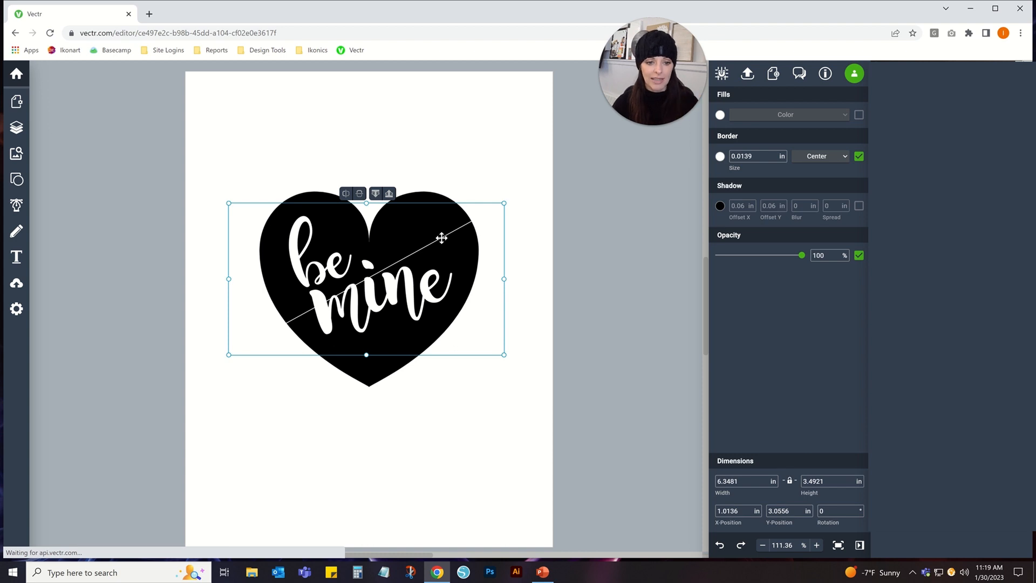
{"action": "left_click", "coordinate": [767, 154]}
{"action": "left_click", "coordinate": [781, 154]}
{"action": "left_click", "coordinate": [781, 154]}
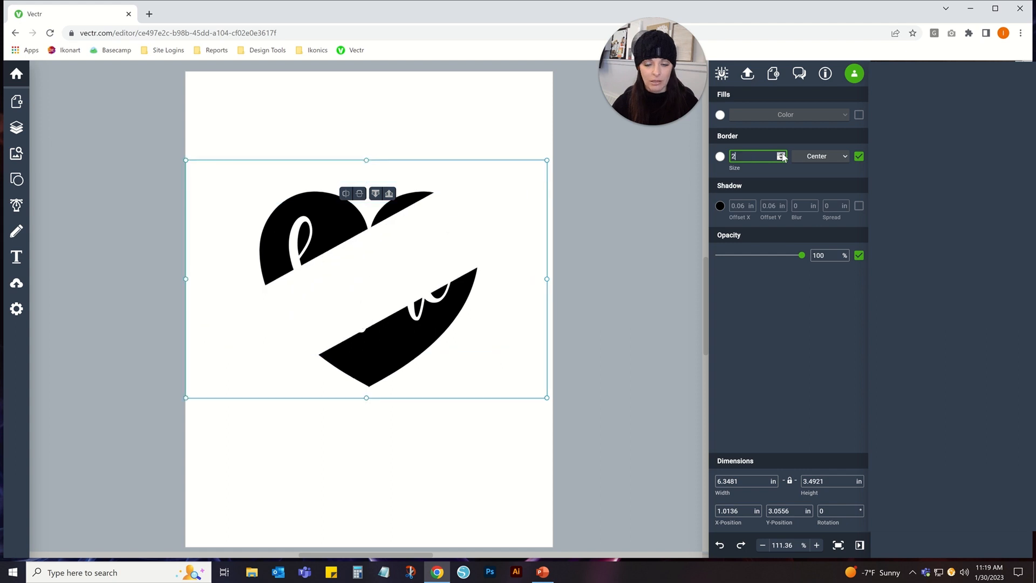
{"action": "left_click", "coordinate": [782, 158]}
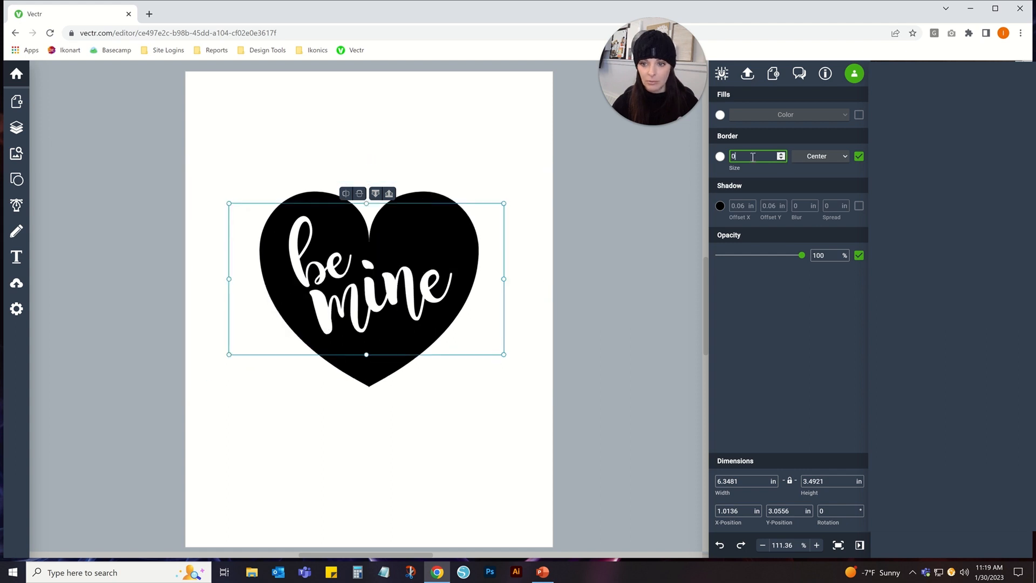
{"action": "type", "text": ".05"}
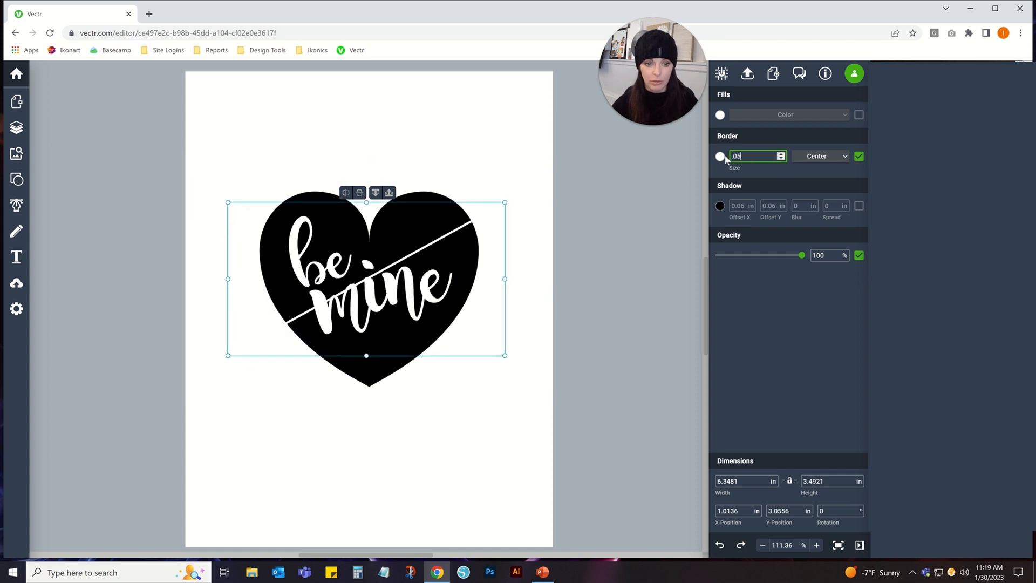
{"action": "key", "text": "BackSpace"}
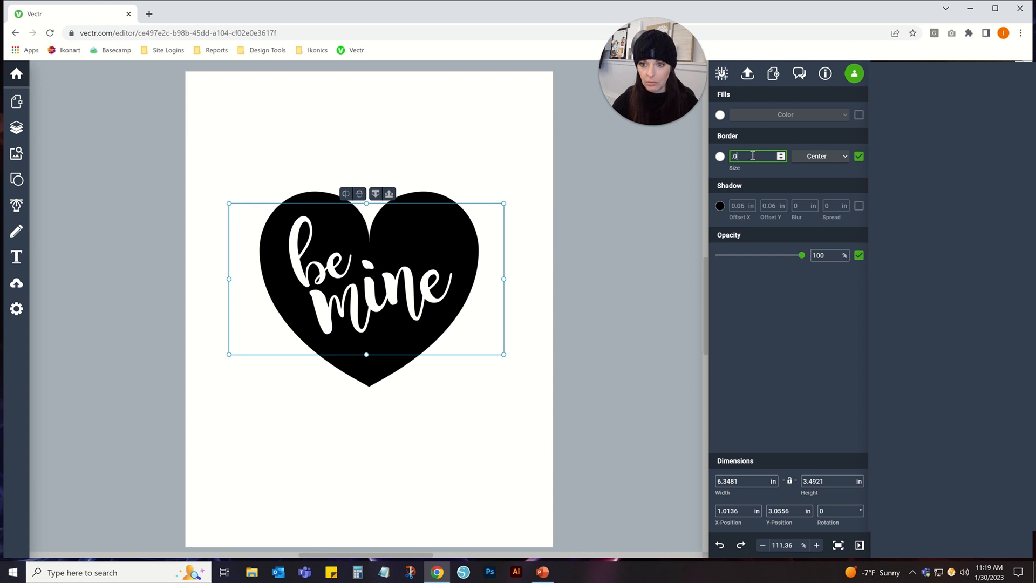
{"action": "type", "text": "9"}
{"action": "key", "text": "BackSpace"}
{"action": "key", "text": "BackSpace"}
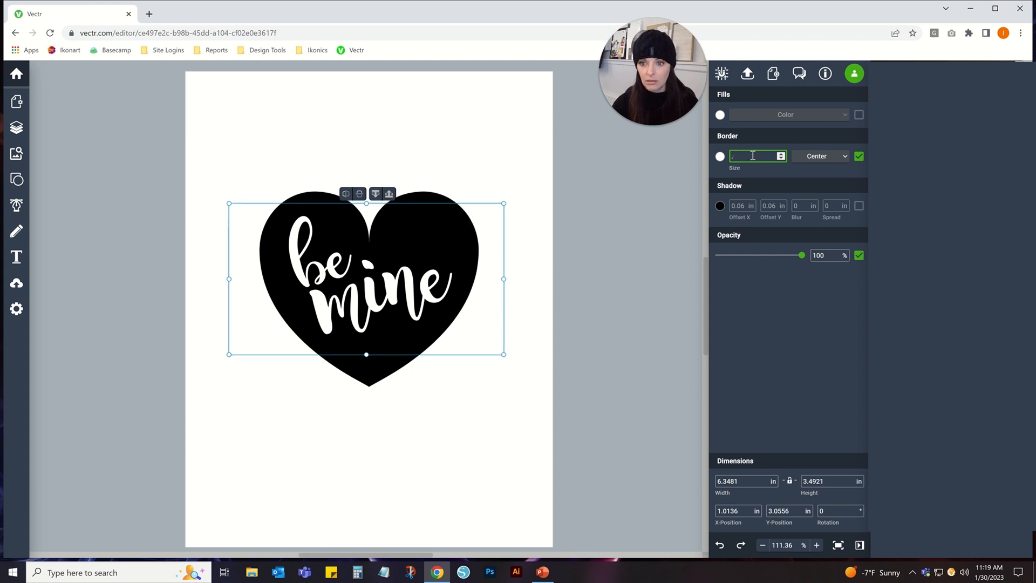
{"action": "type", "text": "2"}
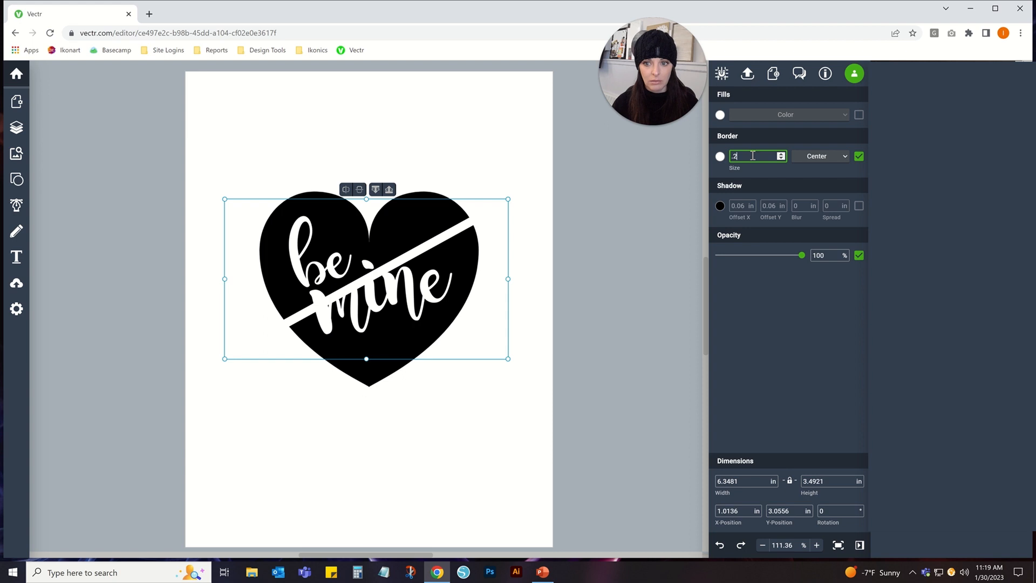
{"action": "key", "text": "BackSpace"}
{"action": "type", "text": "1"}
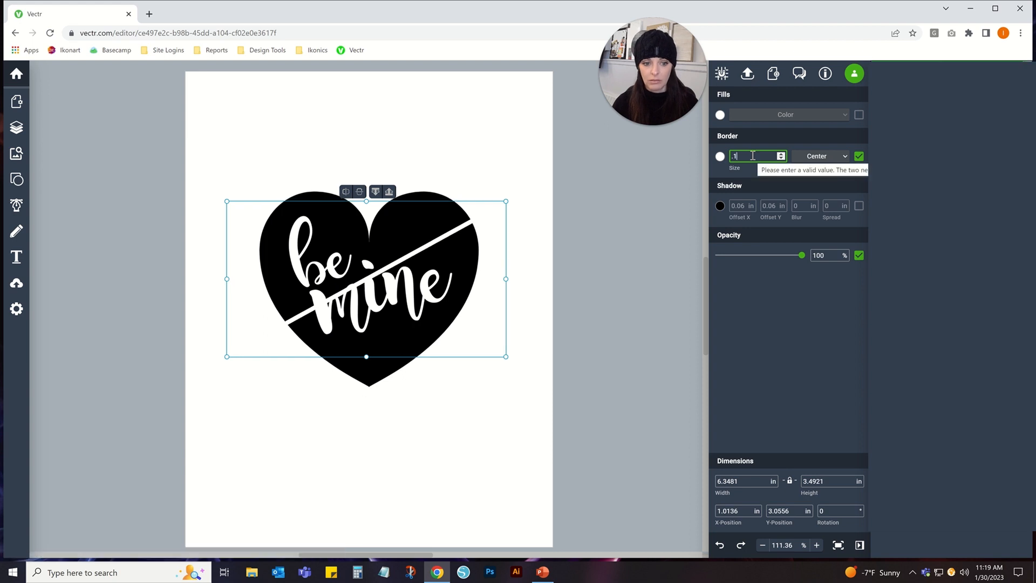
{"action": "type", "text": "5"}
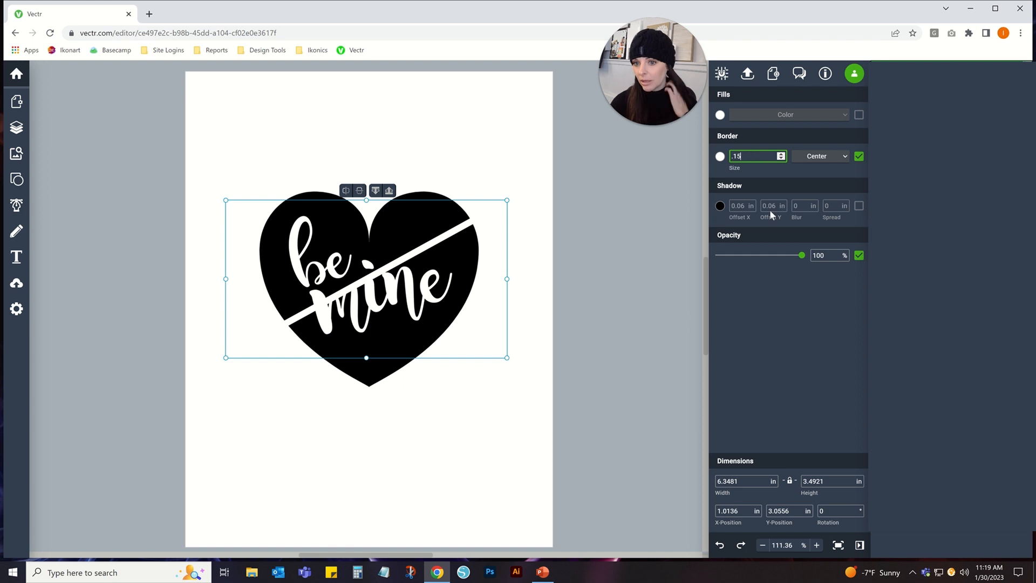
Change the diagonal line's border to black (#000000) and send it behind the heart and lettering
{"action": "left_click", "coordinate": [719, 156]}
{"action": "left_click", "coordinate": [687, 189]}
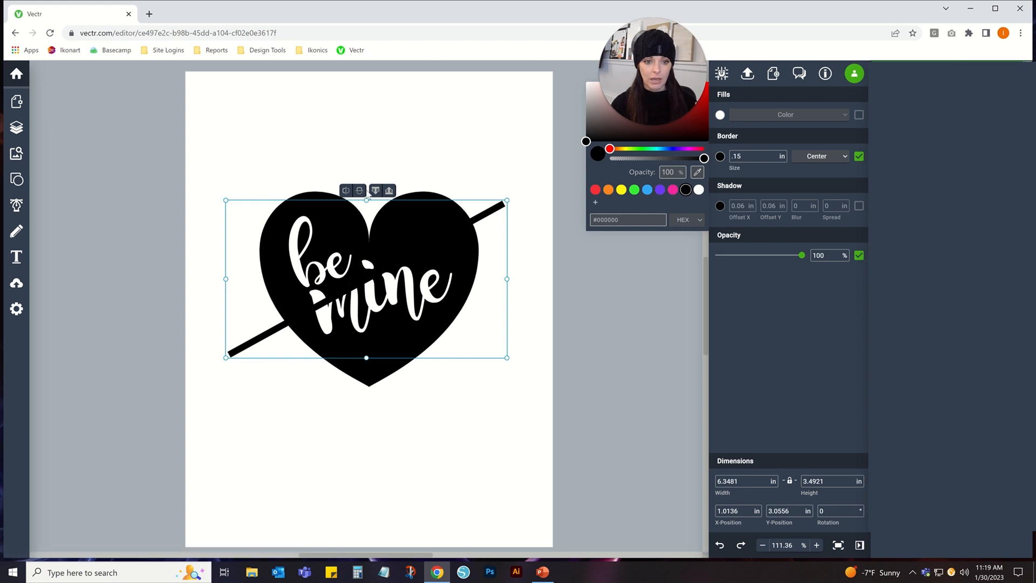
{"action": "left_click", "coordinate": [376, 191]}
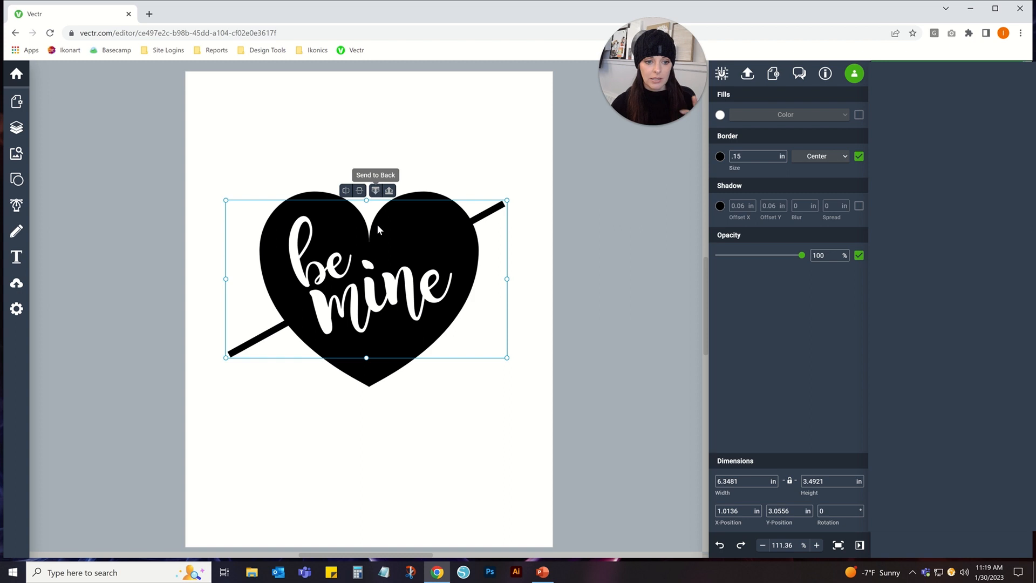
Nudge the diagonal line right and slightly up to about X 1.19 in, Y 3.03 in
{"action": "key", "text": "Right"}
{"action": "key", "text": "Right"}
{"action": "key", "text": "Right"}
{"action": "key", "text": "Right"}
{"action": "key", "text": "Right"}
{"action": "key", "text": "Right"}
{"action": "key", "text": "Right"}
{"action": "key", "text": "Right"}
{"action": "key", "text": "Right"}
{"action": "key", "text": "Right"}
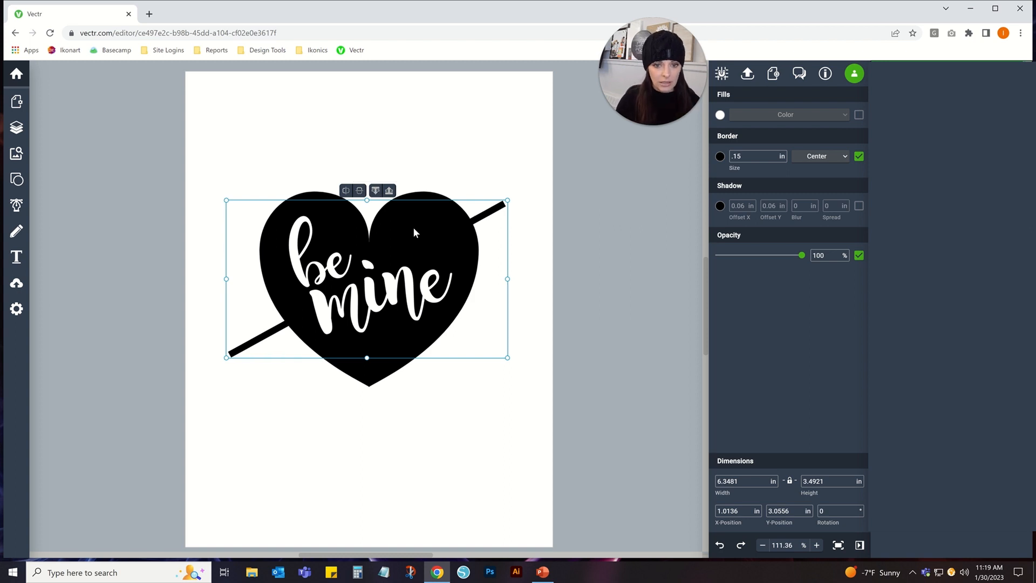
{"action": "key", "text": "Up"}
{"action": "key", "text": "Up"}
{"action": "key", "text": "Up"}
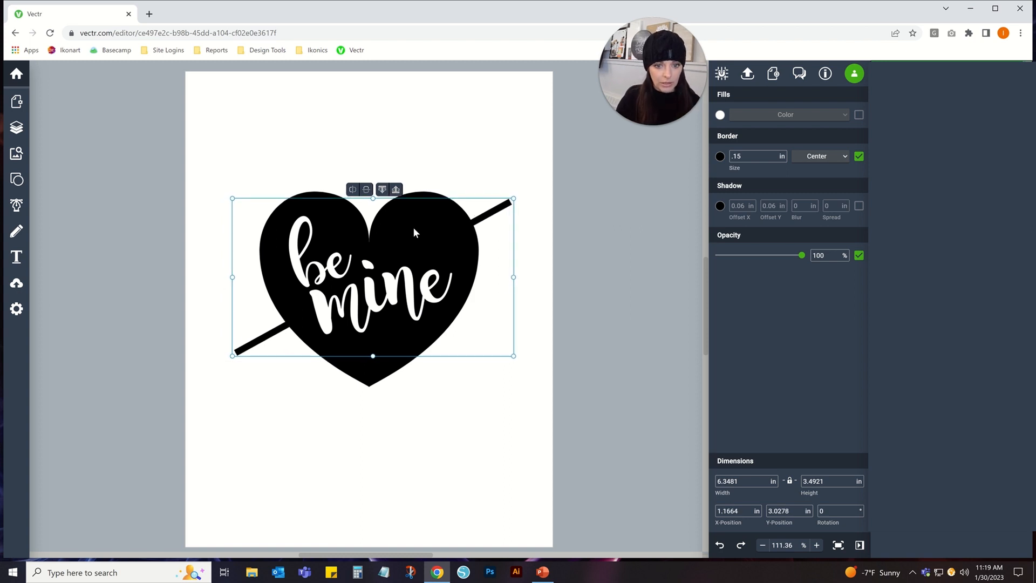
{"action": "key", "text": "Right"}
{"action": "key", "text": "Right"}
{"action": "key", "text": "Right"}
{"action": "key", "text": "Left"}
{"action": "key", "text": "Left"}
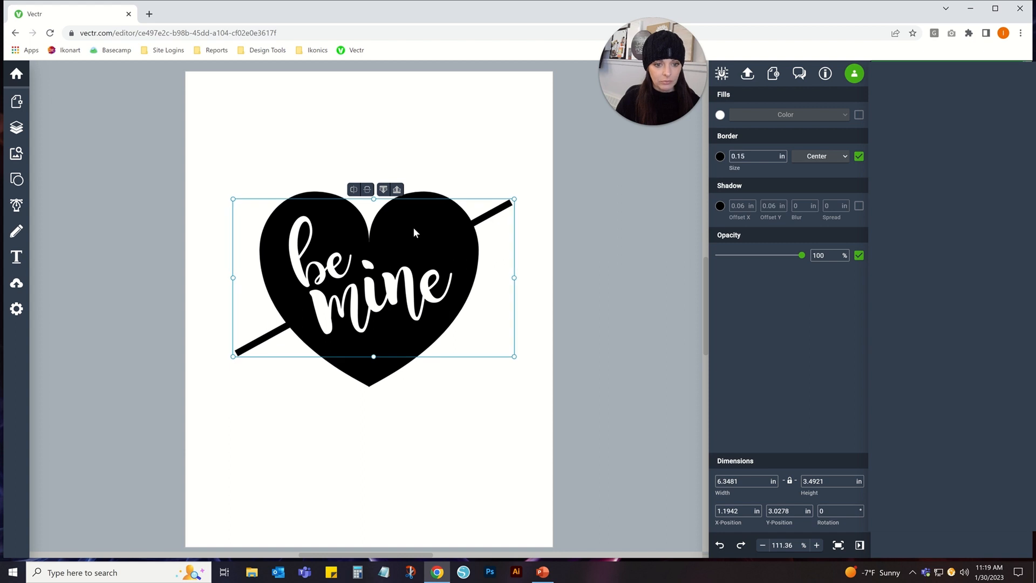
{"action": "left_click", "coordinate": [517, 122]}
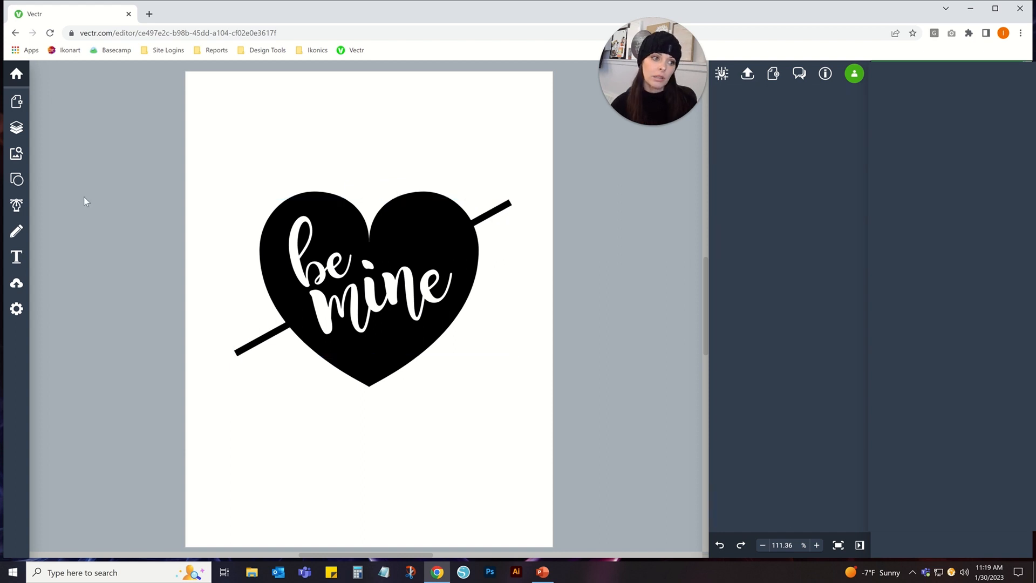
Draw an open V-shaped arrowhead about 0.88 by 0.91 in with the Pen tool at the line's upper-right end
{"action": "left_click", "coordinate": [16, 204]}
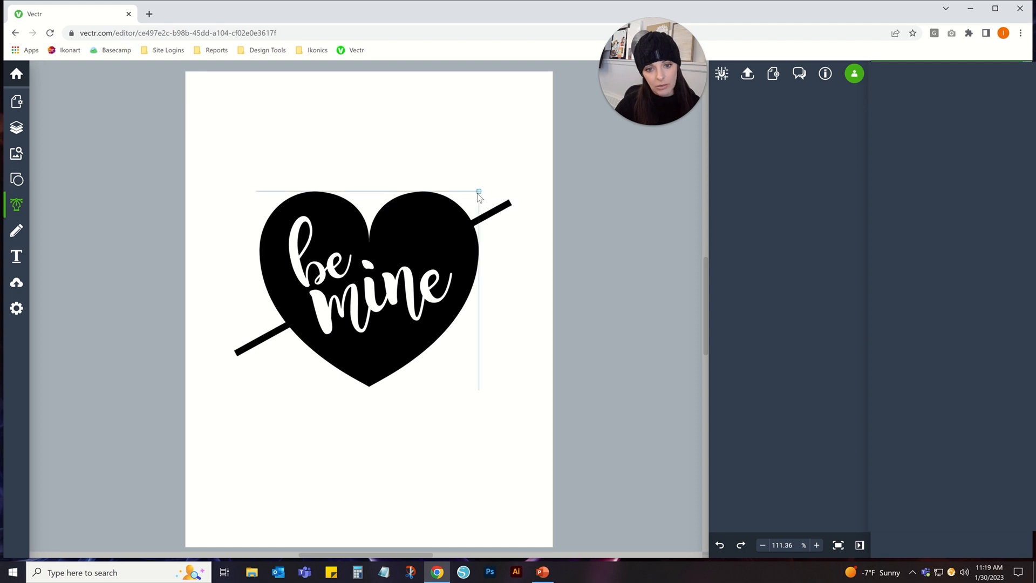
{"action": "left_click", "coordinate": [476, 196]}
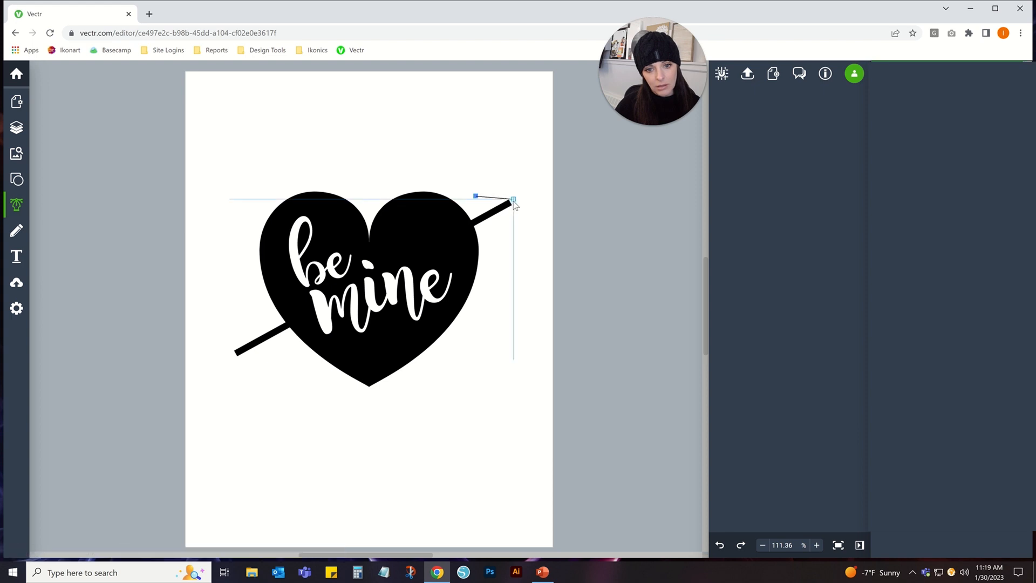
{"action": "left_click", "coordinate": [514, 200]}
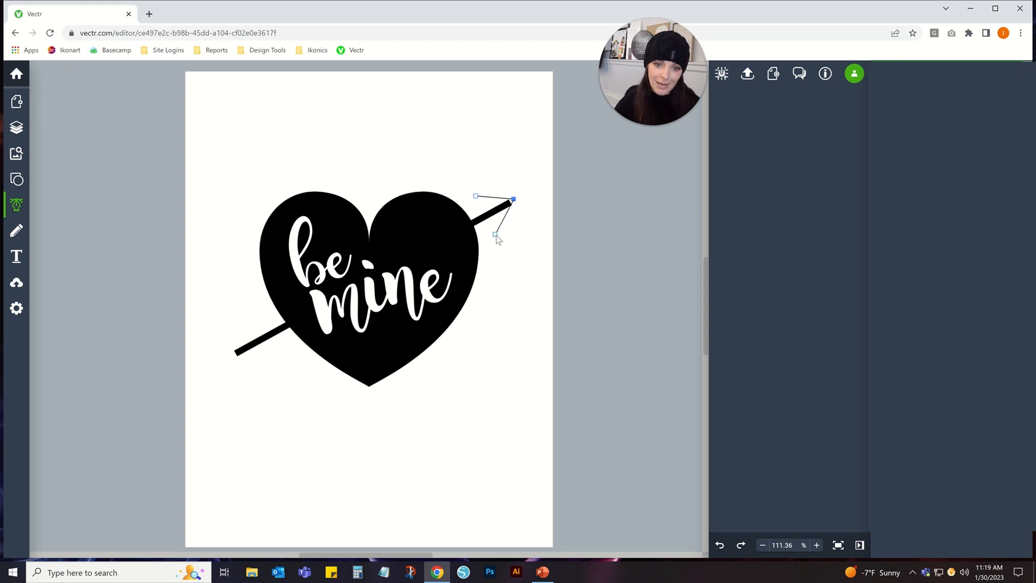
{"action": "left_click", "coordinate": [496, 235]}
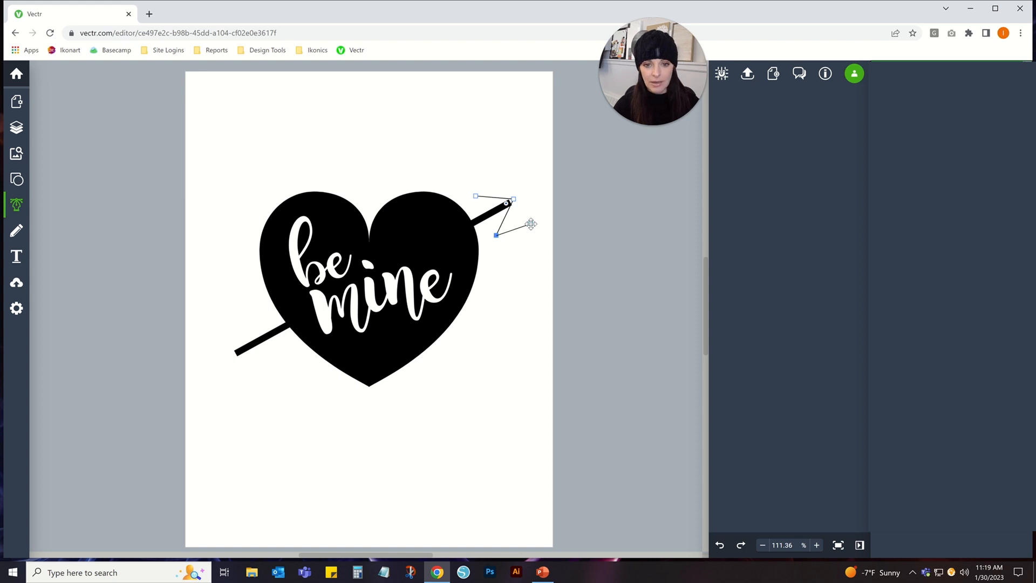
{"action": "key", "text": "Escape"}
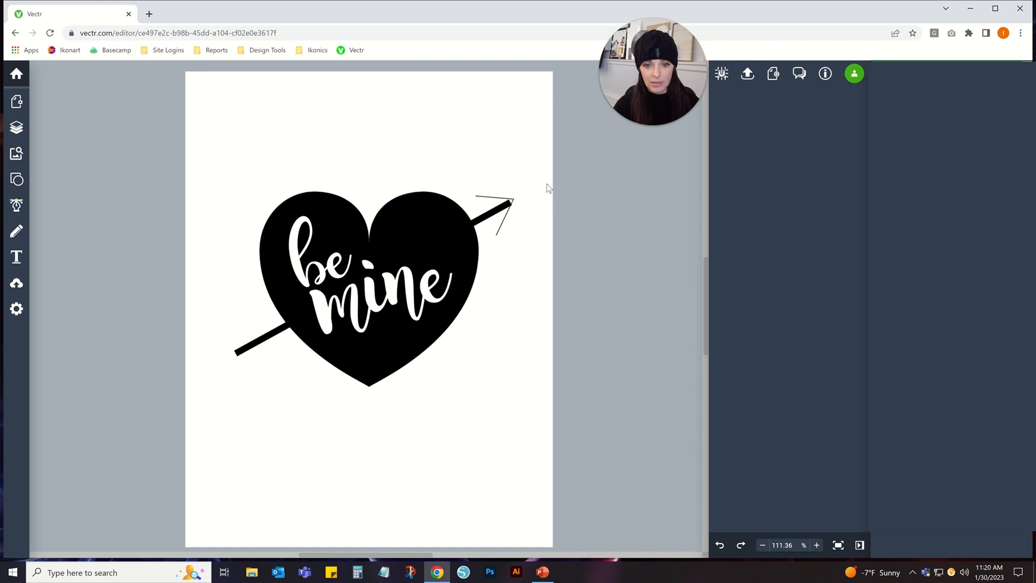
Set the upper-right arrowhead's border size to 0.15 in
{"action": "left_click", "coordinate": [499, 227]}
{"action": "left_click", "coordinate": [757, 155]}
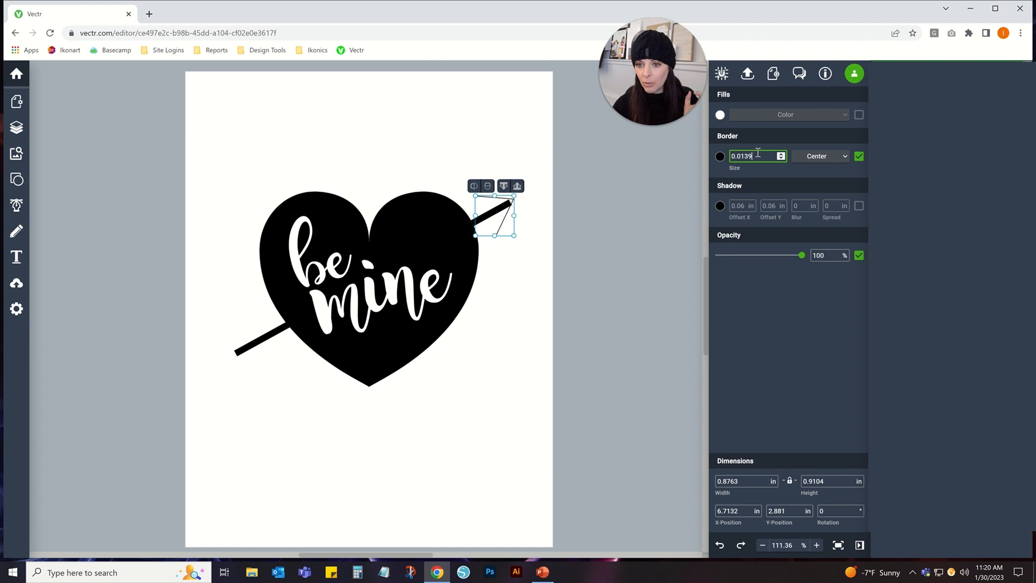
{"action": "key", "text": "ctrl+a"}
{"action": "type", "text": "0.1"}
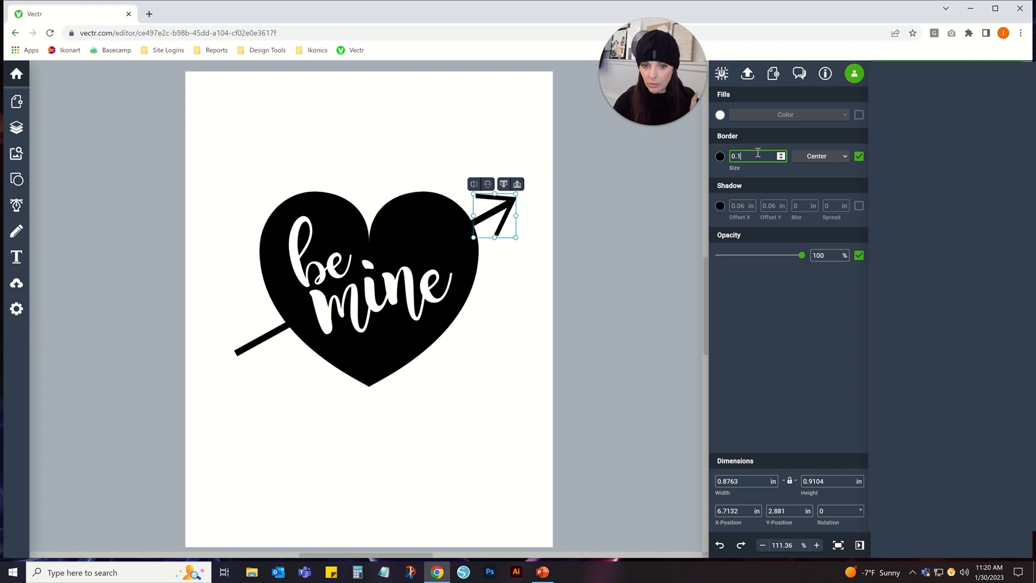
{"action": "type", "text": "5"}
{"action": "left_click", "coordinate": [447, 114]}
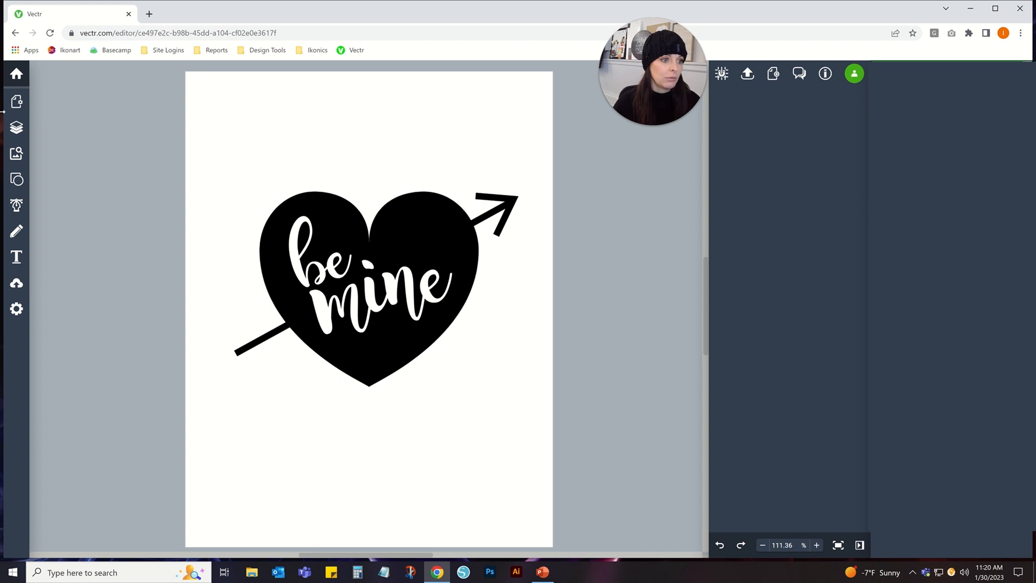
{"action": "left_click", "coordinate": [17, 207]}
{"action": "left_click", "coordinate": [61, 215]}
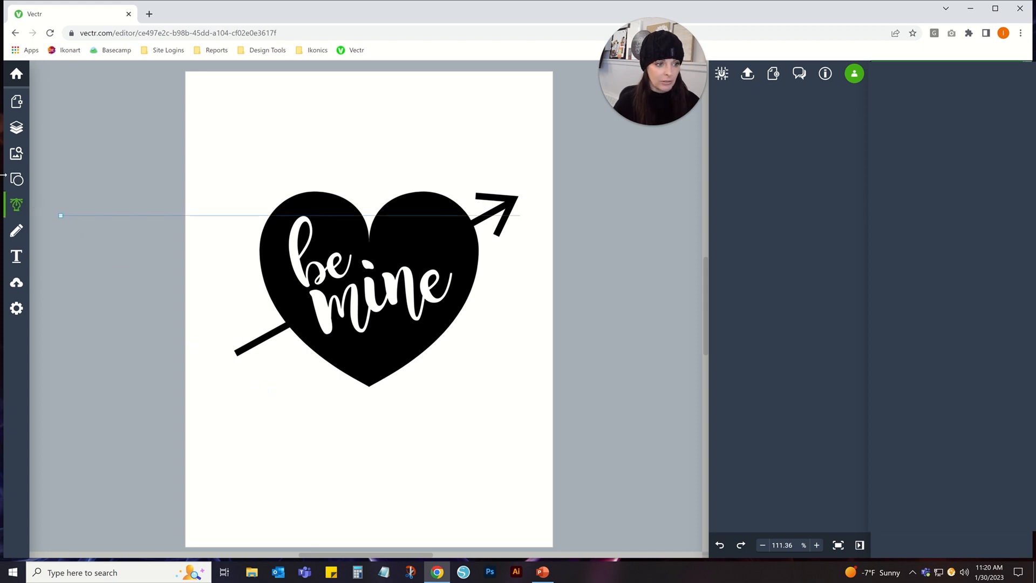
{"action": "left_click", "coordinate": [15, 239]}
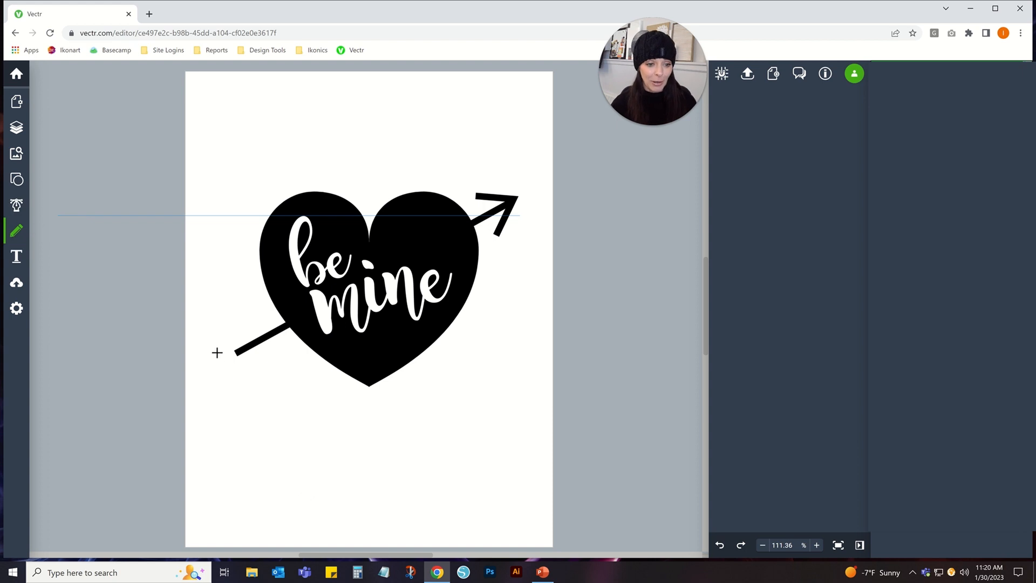
{"action": "mouse_move", "coordinate": [204, 348]}
{"action": "left_mouse_down"}
{"action": "mouse_move", "coordinate": [234, 355]}
{"action": "mouse_move", "coordinate": [232, 389]}
{"action": "left_mouse_up"}
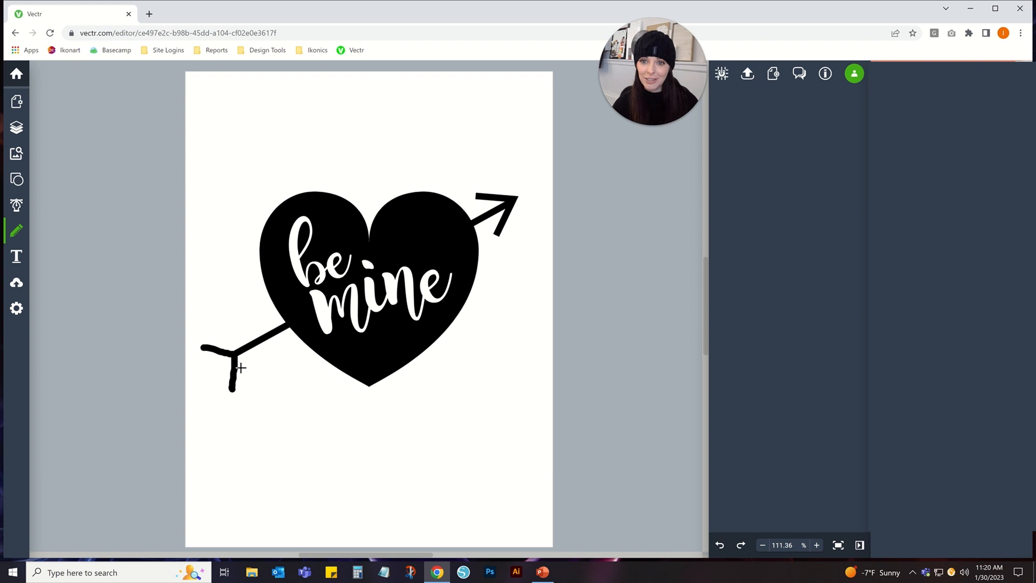
{"action": "key", "text": "ctrl+z"}
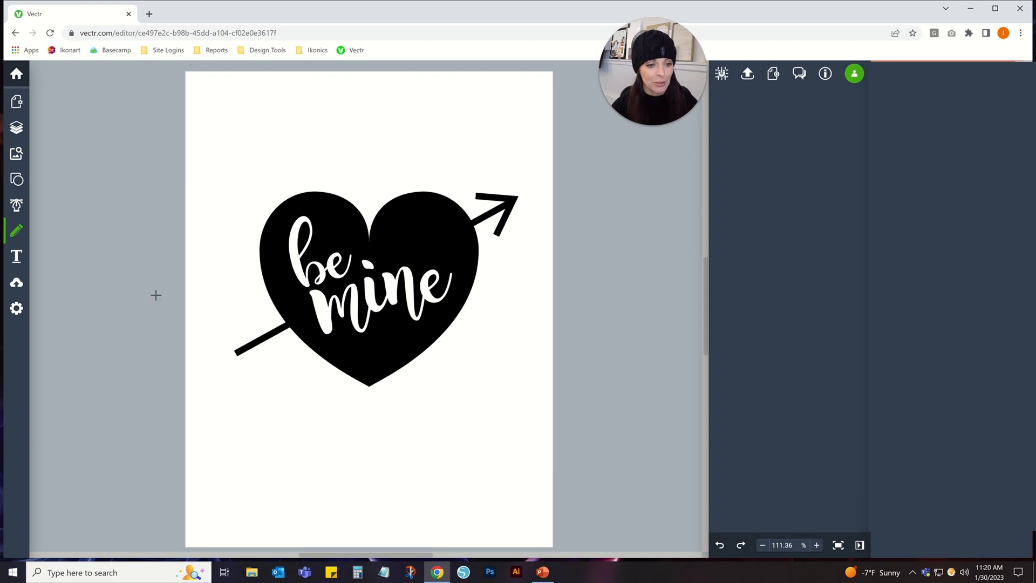
Draw an open V-shaped tail about 0.89 by 0.87 in with the Pen tool at the line's lower-left end
{"action": "left_click", "coordinate": [16, 205]}
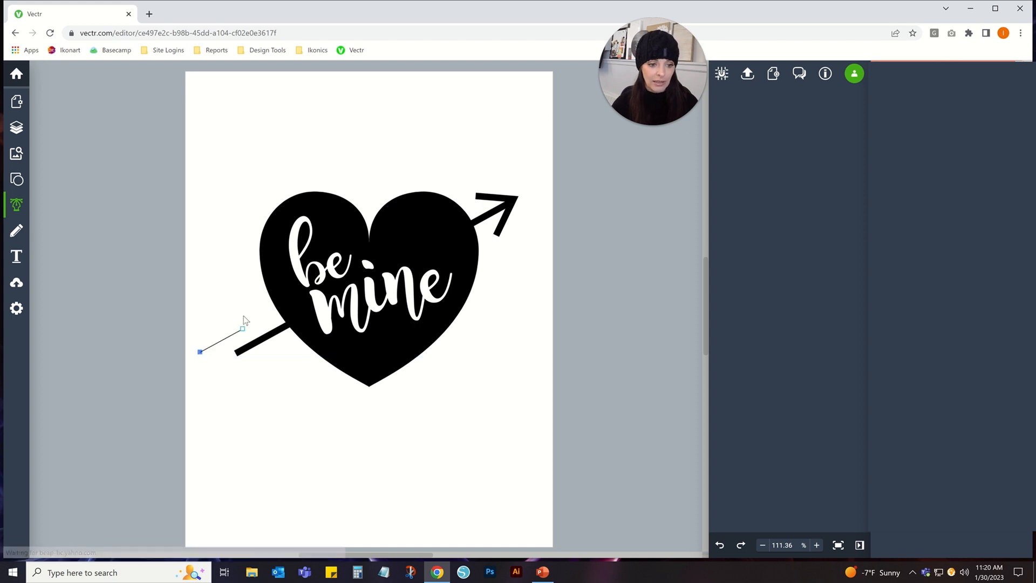
{"action": "left_click", "coordinate": [230, 352]}
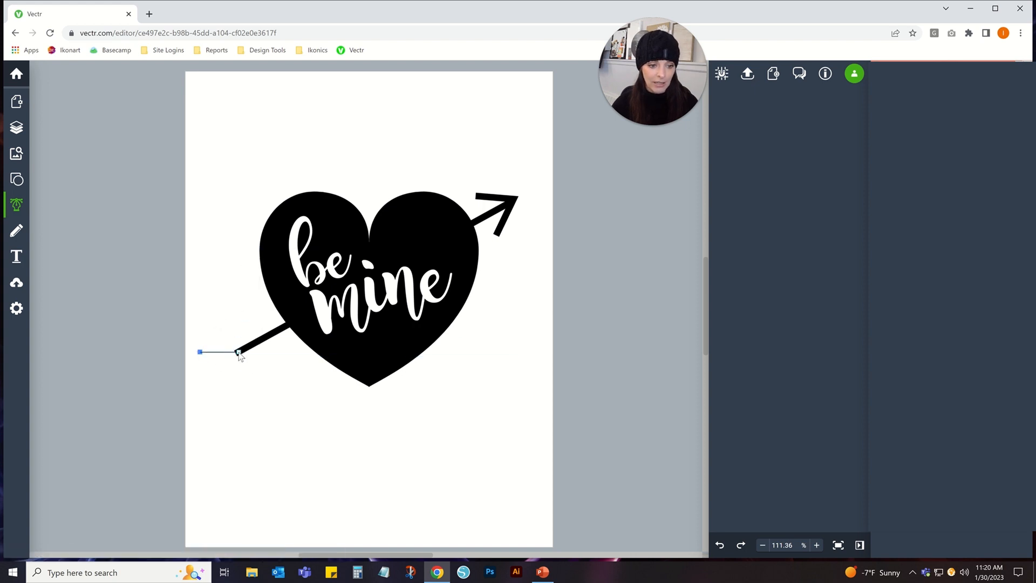
{"action": "left_click", "coordinate": [223, 392]}
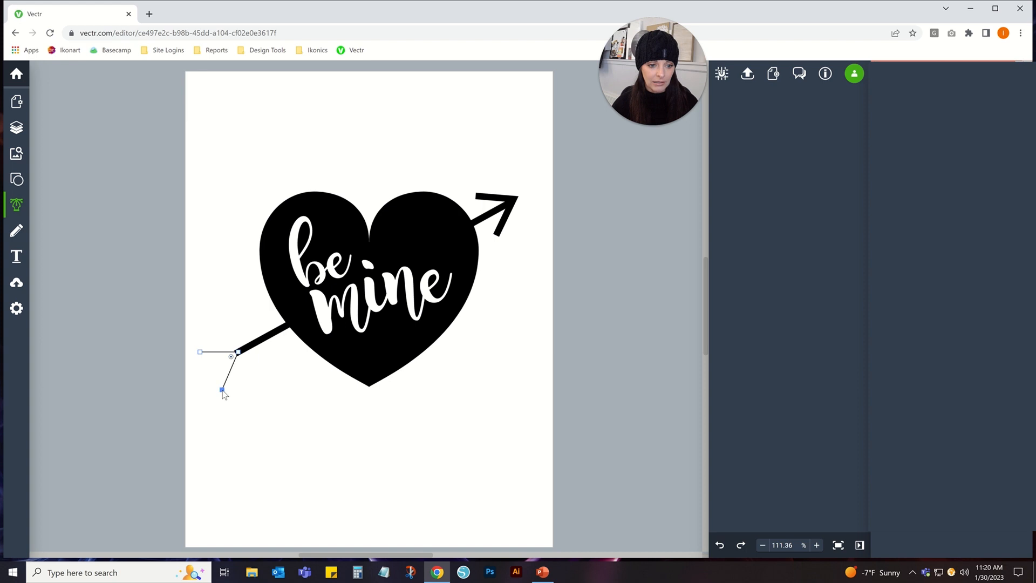
{"action": "key", "text": "Escape"}
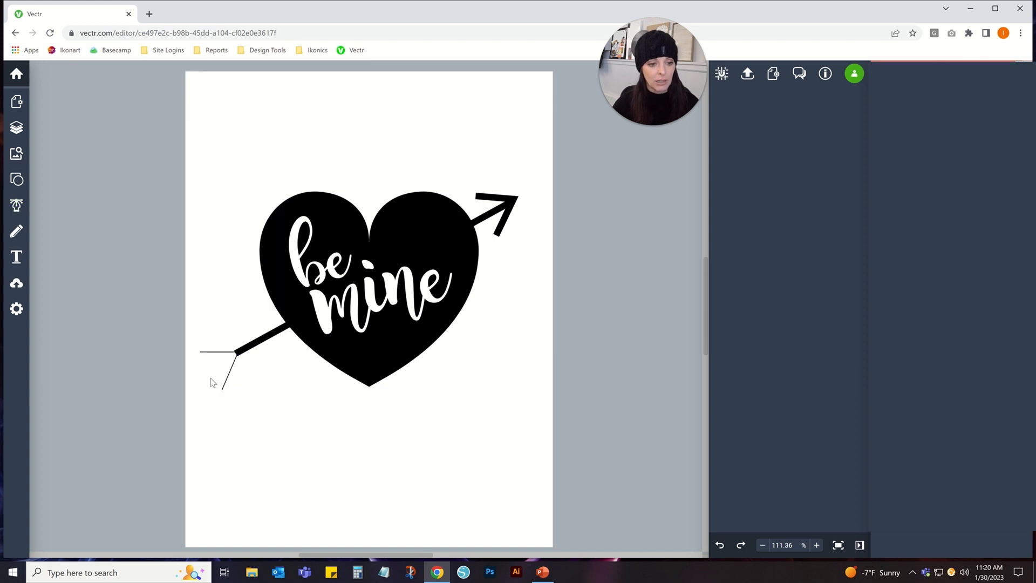
Set the V-shaped tail's border size to 0.15 in
{"action": "left_click_drag", "start_coordinate": [214, 374], "coordinate": [250, 394]}
{"action": "left_click", "coordinate": [759, 156]}
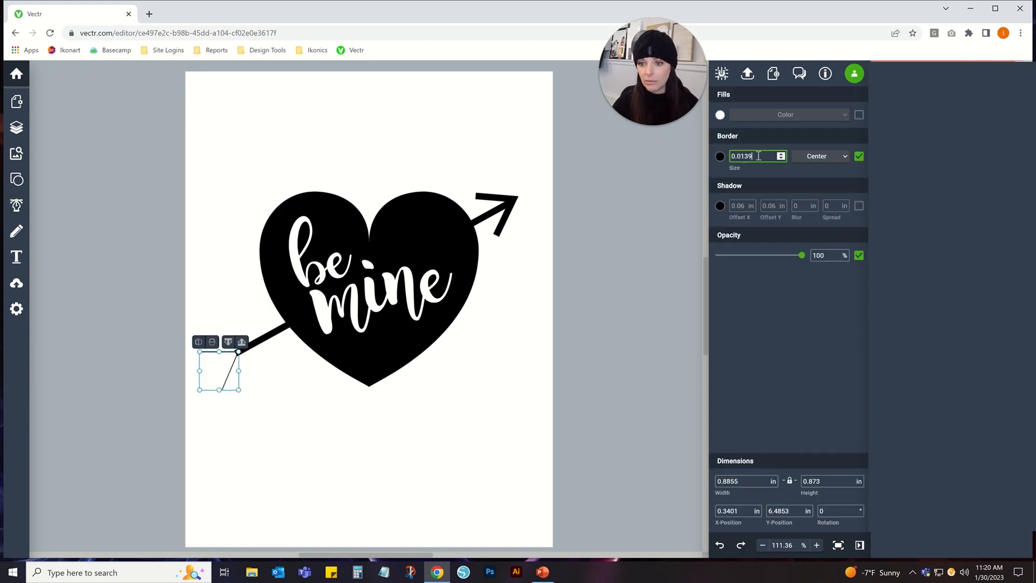
{"action": "key", "text": "BackSpace"}
{"action": "key", "text": "BackSpace"}
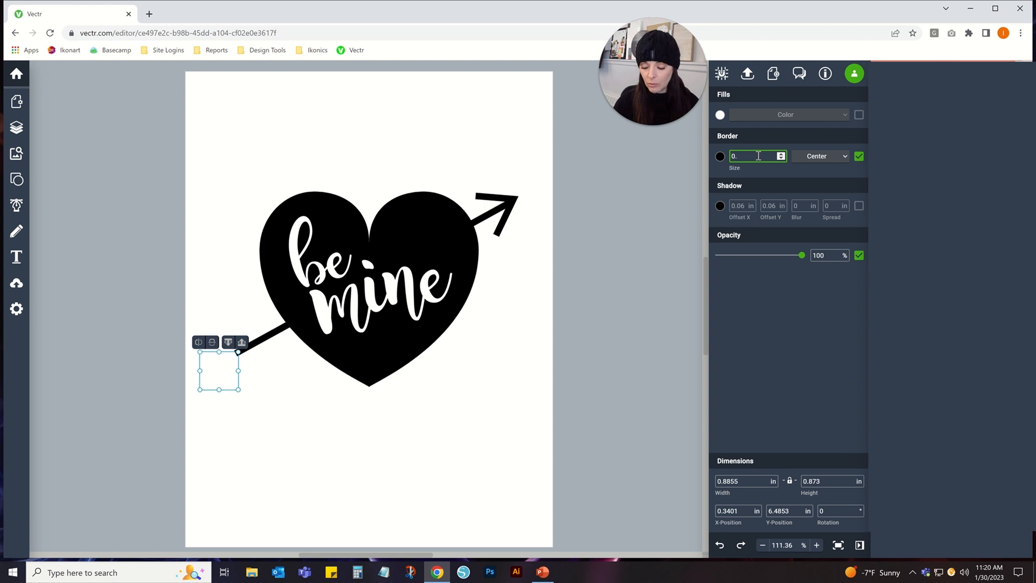
{"action": "type", "text": "15"}
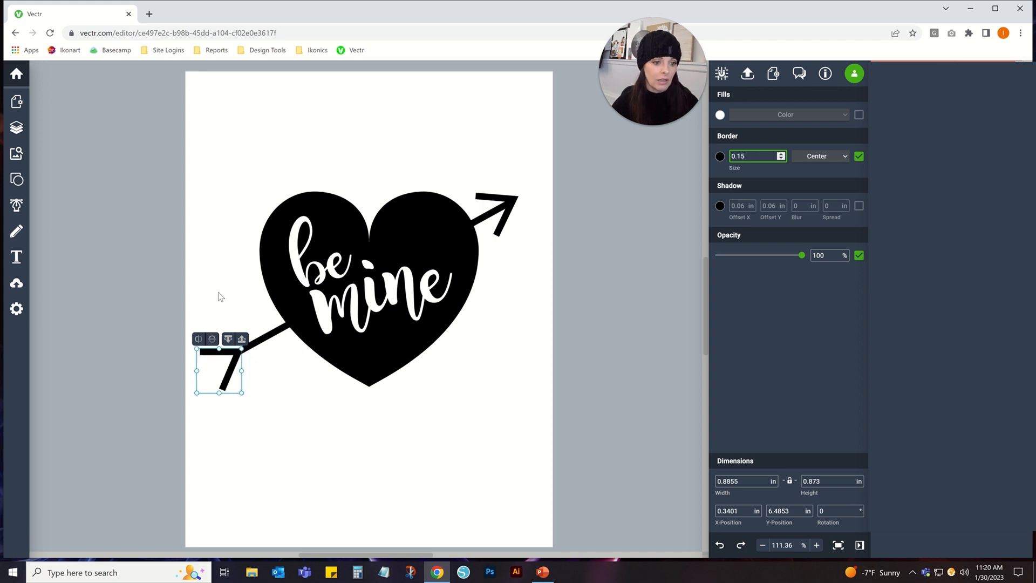
{"action": "left_click", "coordinate": [220, 296]}
Copy the V-shaped tail and paste the duplicate in place
{"action": "left_click", "coordinate": [219, 351]}
{"action": "right_click", "coordinate": [219, 351]}
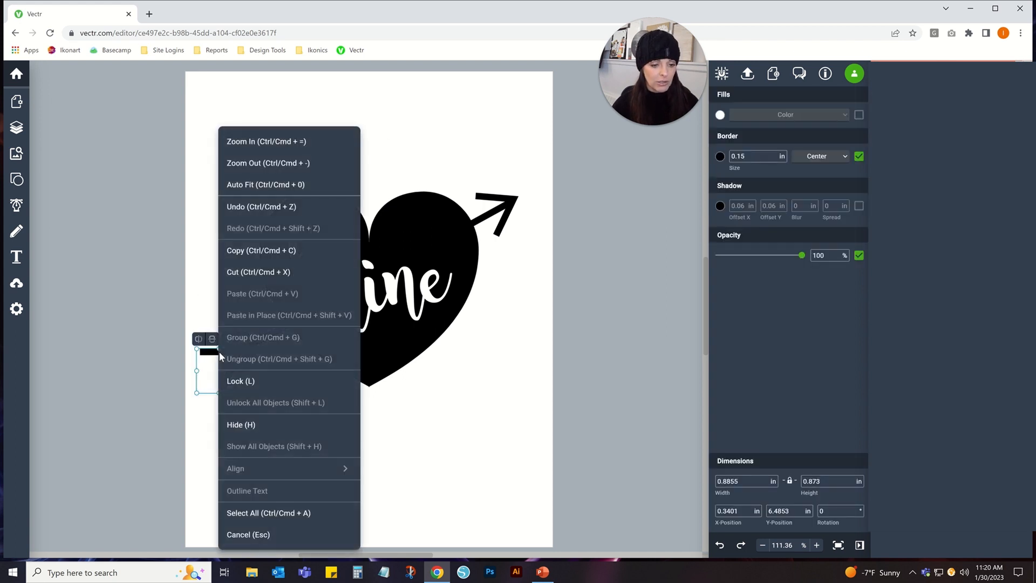
{"action": "left_click", "coordinate": [238, 250]}
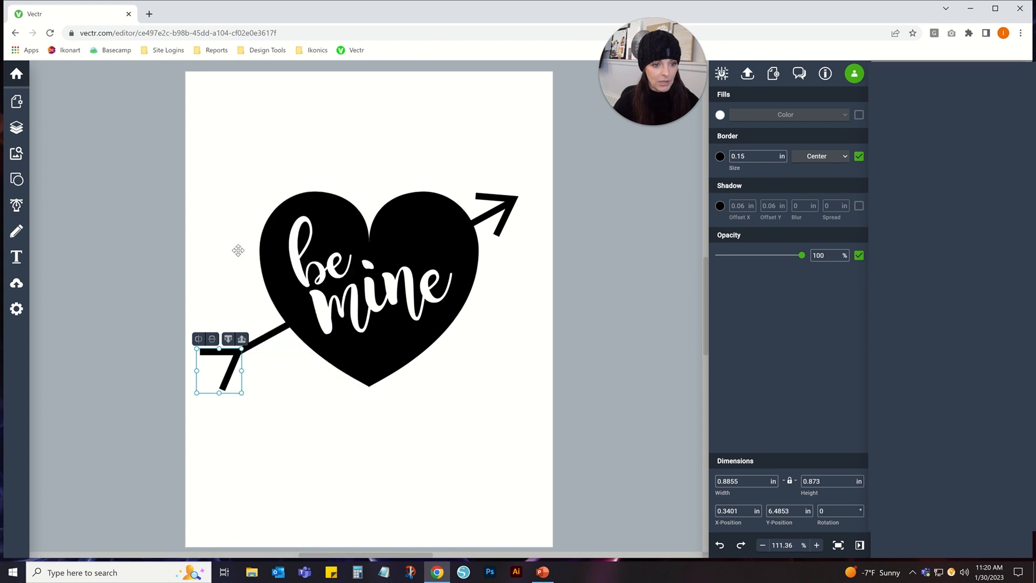
{"action": "left_click", "coordinate": [210, 287]}
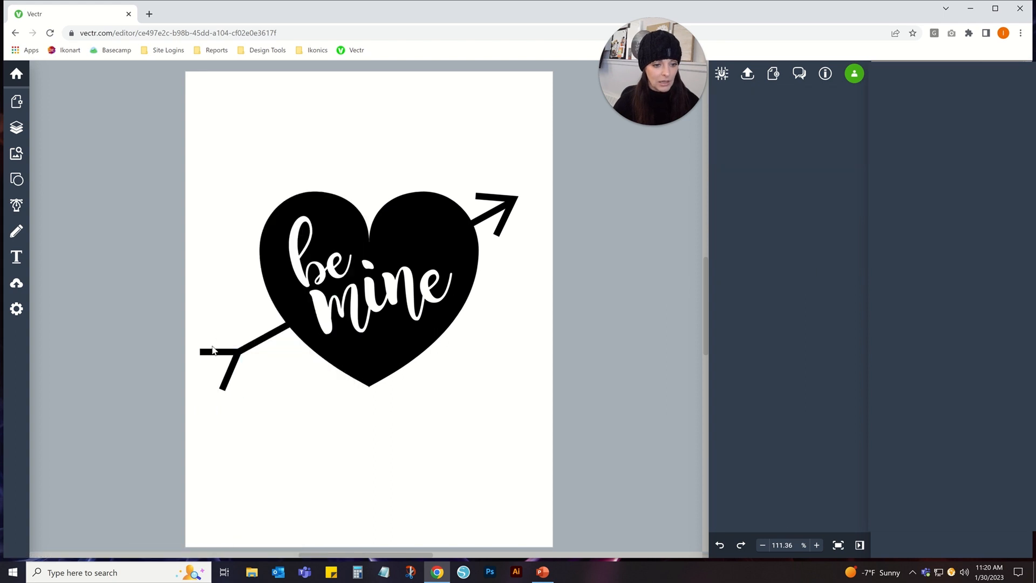
{"action": "right_click", "coordinate": [218, 329]}
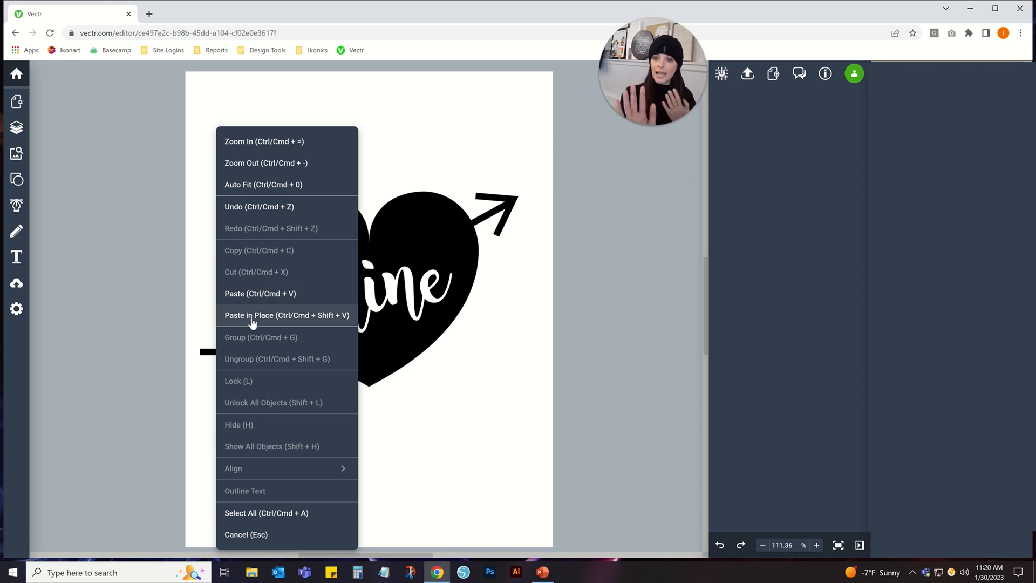
{"action": "left_click", "coordinate": [252, 316]}
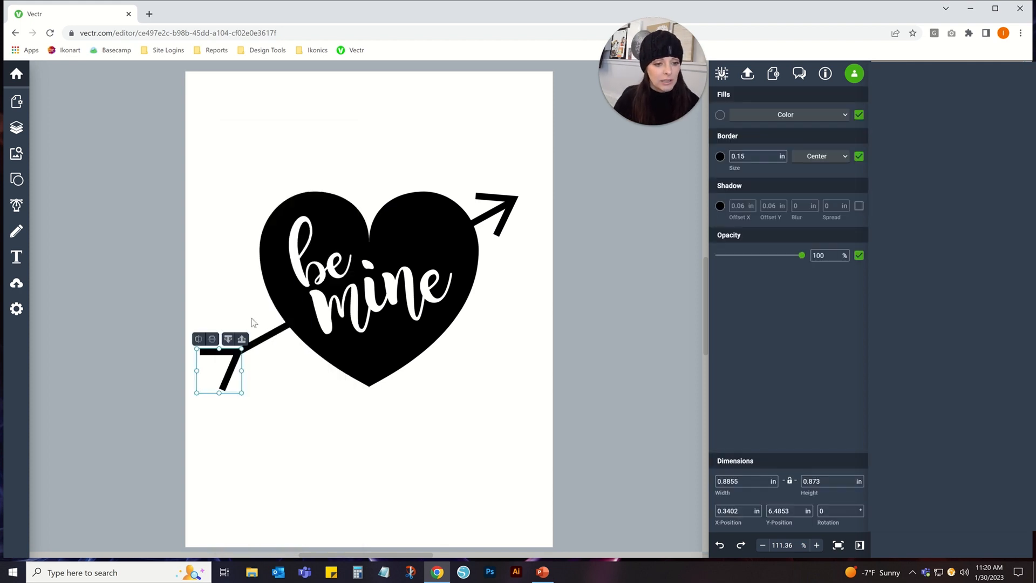
Nudge the duplicate tail left and down to about X -0.03 in, Y 6.74 in as a second fletching
{"action": "key", "text": "Left"}
{"action": "key", "text": "Left"}
{"action": "key", "text": "Left"}
{"action": "key", "text": "Left"}
{"action": "key", "text": "Down"}
{"action": "key", "text": "Down"}
{"action": "key", "text": "Down"}
{"action": "key", "text": "Down"}
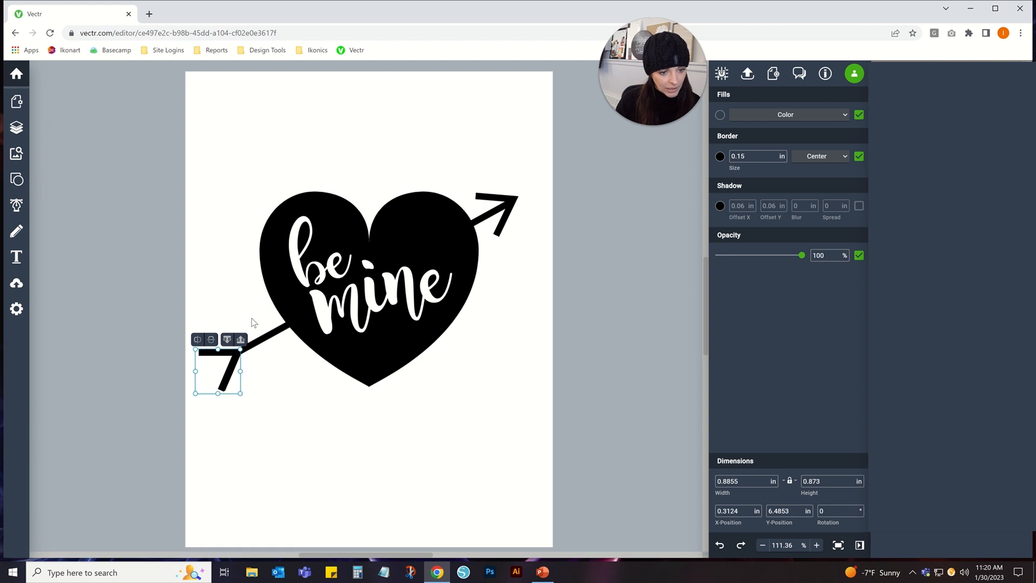
{"action": "key", "text": "Left"}
{"action": "key", "text": "Left"}
{"action": "key", "text": "Left"}
{"action": "key", "text": "Left"}
{"action": "key", "text": "Left"}
{"action": "key", "text": "Left"}
{"action": "key", "text": "Left"}
{"action": "key", "text": "Left"}
{"action": "key", "text": "Down"}
{"action": "key", "text": "Down"}
{"action": "key", "text": "Down"}
{"action": "key", "text": "Down"}
{"action": "key", "text": "Down"}
{"action": "key", "text": "Down"}
{"action": "key", "text": "Down"}
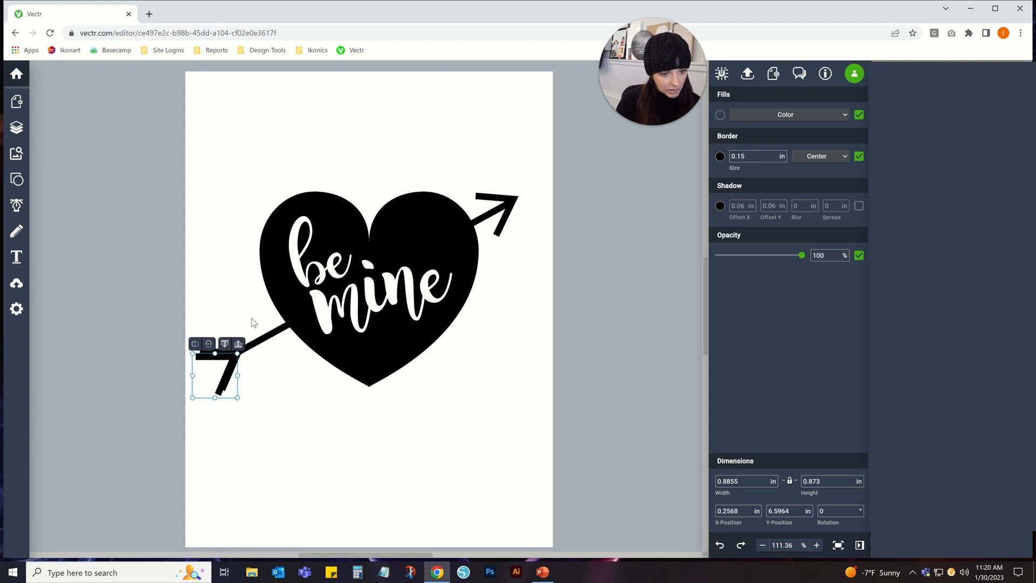
{"action": "key", "text": "Left"}
{"action": "key", "text": "Left"}
{"action": "key", "text": "Left"}
{"action": "key", "text": "Left"}
{"action": "key", "text": "Left"}
{"action": "key", "text": "Left"}
{"action": "key", "text": "Down"}
{"action": "key", "text": "Down"}
{"action": "key", "text": "Down"}
{"action": "key", "text": "Down"}
{"action": "key", "text": "Down"}
{"action": "key", "text": "Down"}
{"action": "key", "text": "Down"}
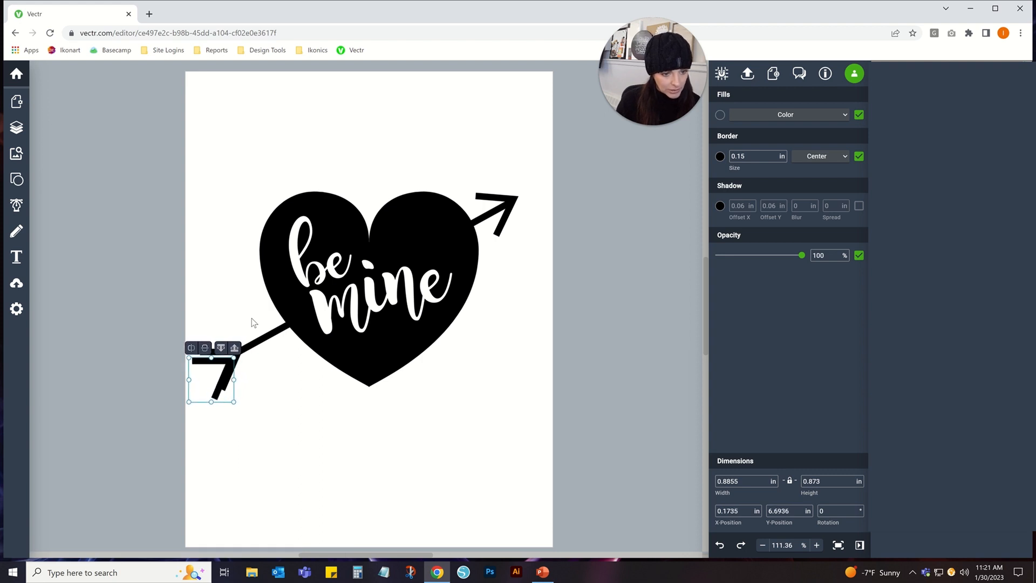
{"action": "key", "text": "Left"}
{"action": "key", "text": "Left"}
{"action": "key", "text": "Left"}
{"action": "key", "text": "Left"}
{"action": "key", "text": "Left"}
{"action": "key", "text": "Left"}
{"action": "key", "text": "Left"}
{"action": "key", "text": "Left"}
{"action": "key", "text": "Left"}
{"action": "key", "text": "Left"}
{"action": "key", "text": "Left"}
{"action": "key", "text": "Left"}
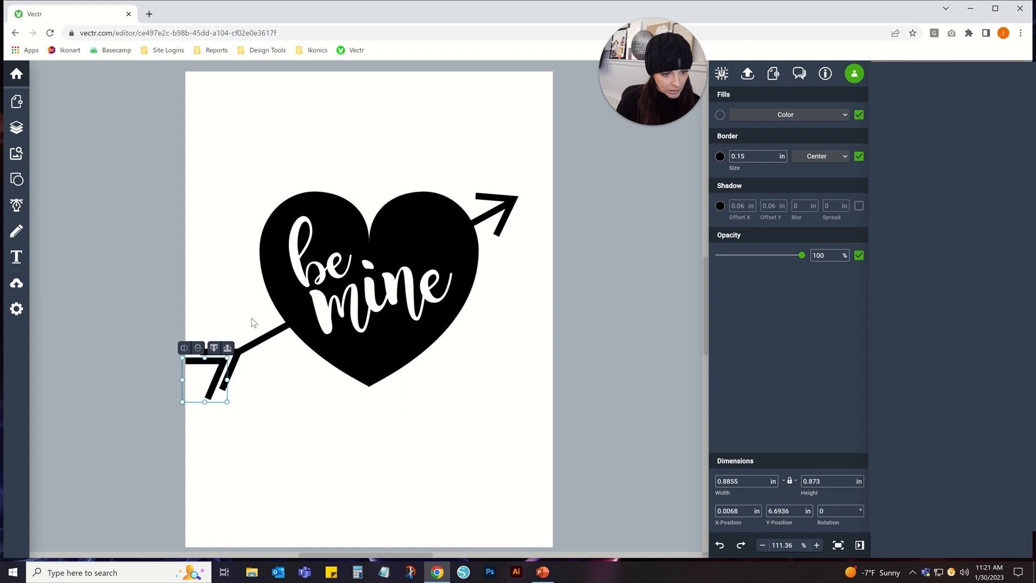
{"action": "key", "text": "Left"}
{"action": "key", "text": "Left"}
{"action": "key", "text": "Left"}
{"action": "key", "text": "Left"}
{"action": "key", "text": "Down"}
{"action": "key", "text": "Down"}
{"action": "key", "text": "Down"}
{"action": "key", "text": "Down"}
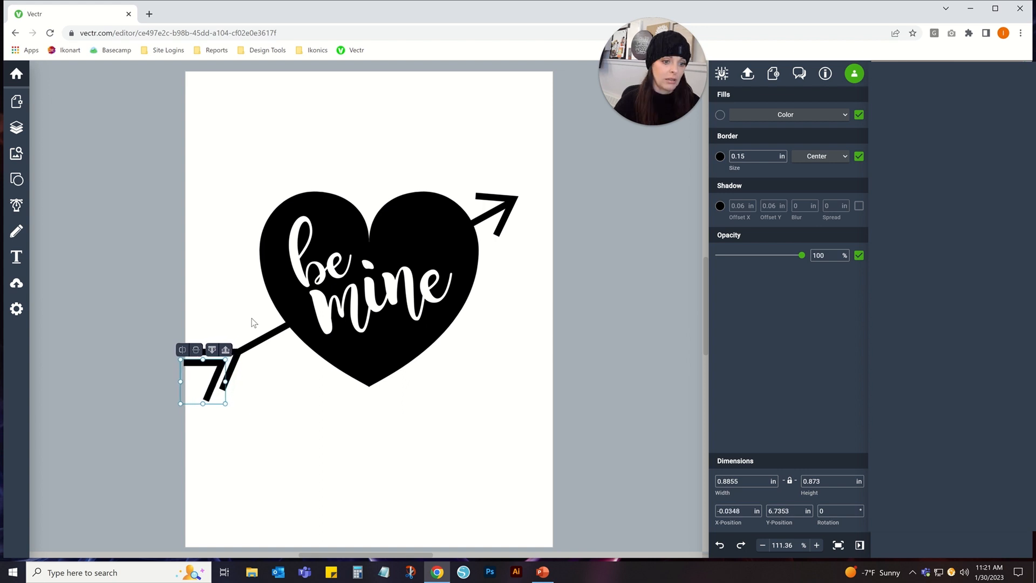
{"action": "left_click", "coordinate": [237, 270]}
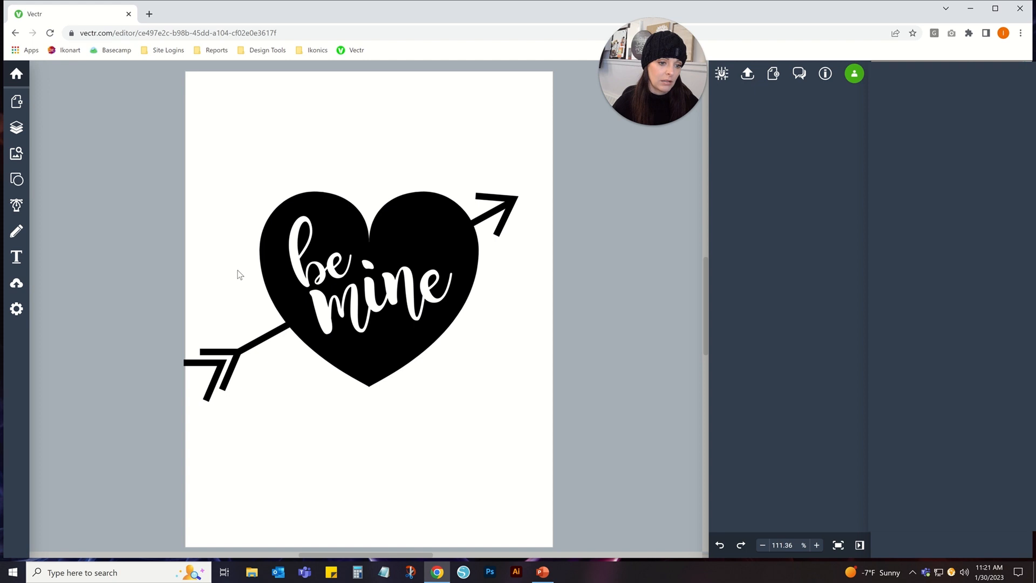
Move the whole artwork up and right on the page to about X 0.26 in, Y 1.31 in
{"action": "left_click_drag", "start_coordinate": [220, 278], "coordinate": [552, 407]}
{"action": "left_click_drag", "start_coordinate": [430, 211], "coordinate": [420, 152]}
{"action": "left_click", "coordinate": [627, 206]}
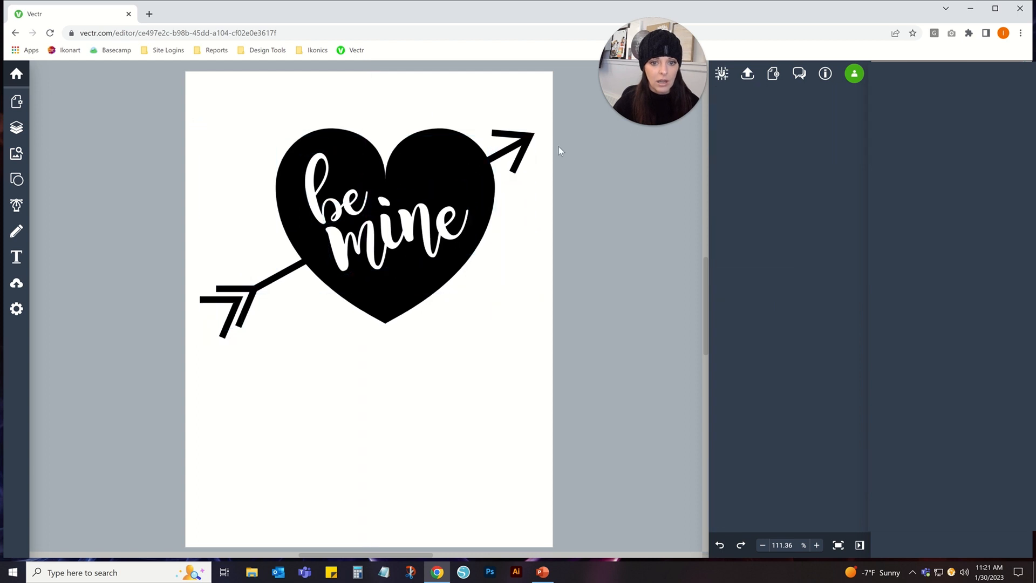
Group the diagonal line, the arrowhead and both V-shaped tails into one arrow, leaving out the heart and lettering
{"action": "left_click_drag", "start_coordinate": [192, 271], "coordinate": [291, 355]}
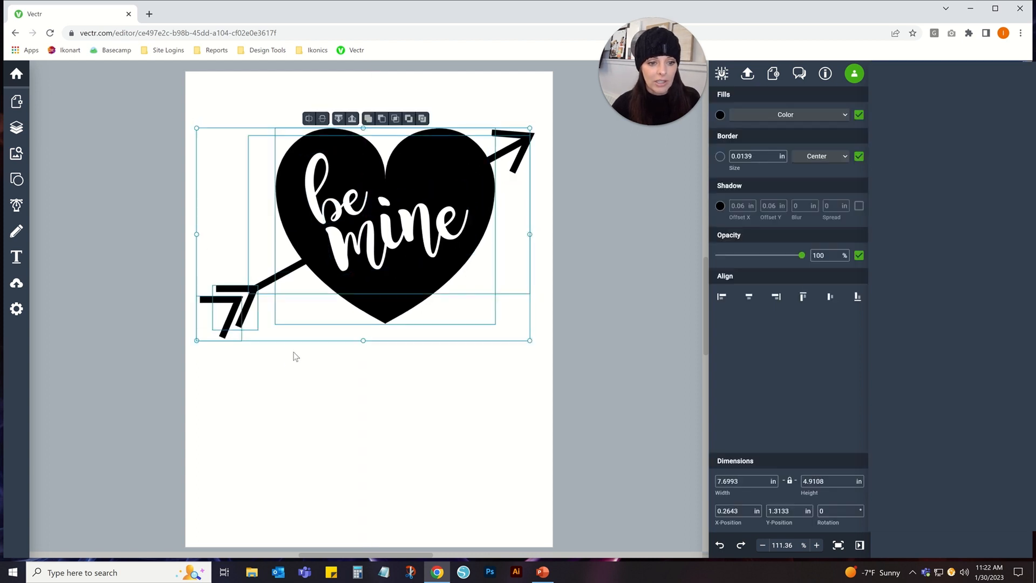
{"action": "left_click", "coordinate": [589, 111]}
{"action": "left_click_drag", "start_coordinate": [514, 106], "coordinate": [553, 170]}
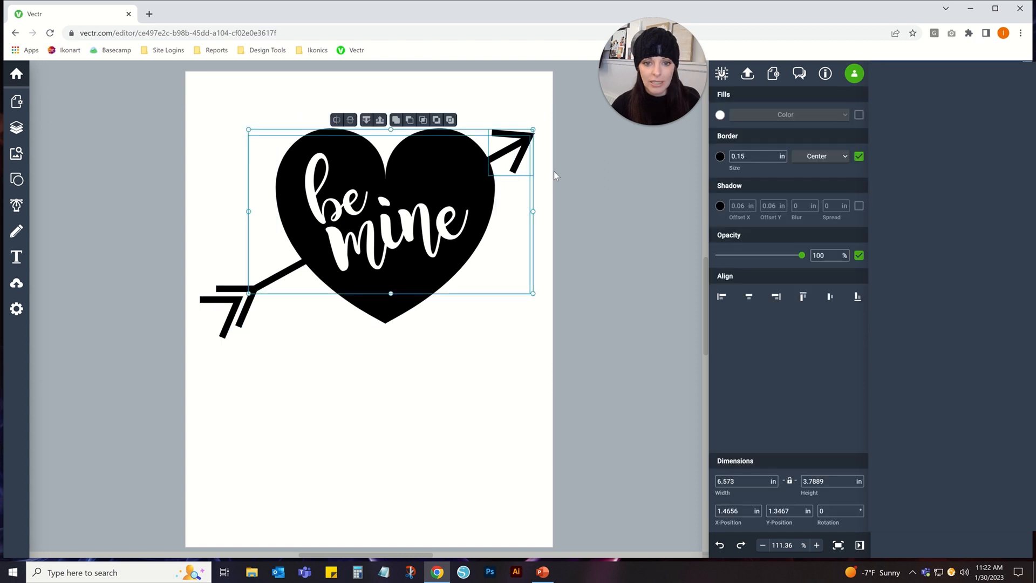
{"action": "left_click", "coordinate": [222, 290], "text": "shift"}
{"action": "left_click", "coordinate": [202, 299], "text": "shift"}
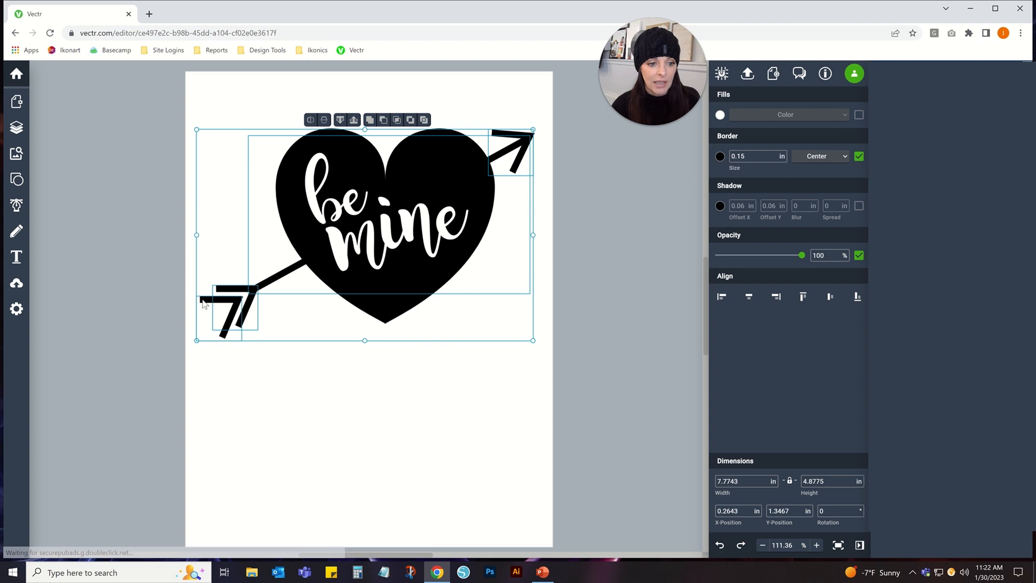
{"action": "right_click", "coordinate": [201, 301]}
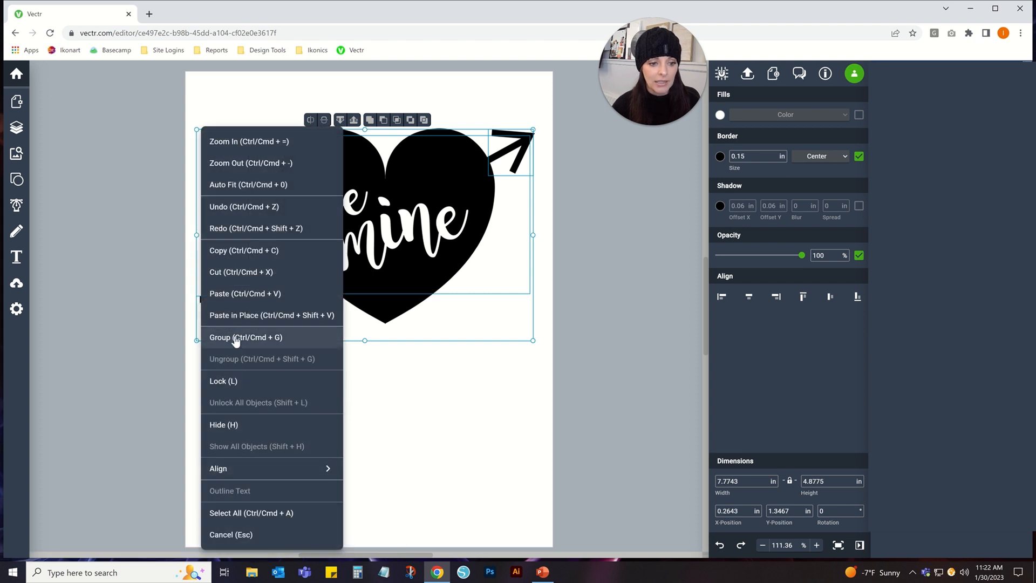
{"action": "left_click", "coordinate": [235, 335]}
Send the grouped arrow to the back, behind the heart and lettering
{"action": "right_click", "coordinate": [260, 289]}
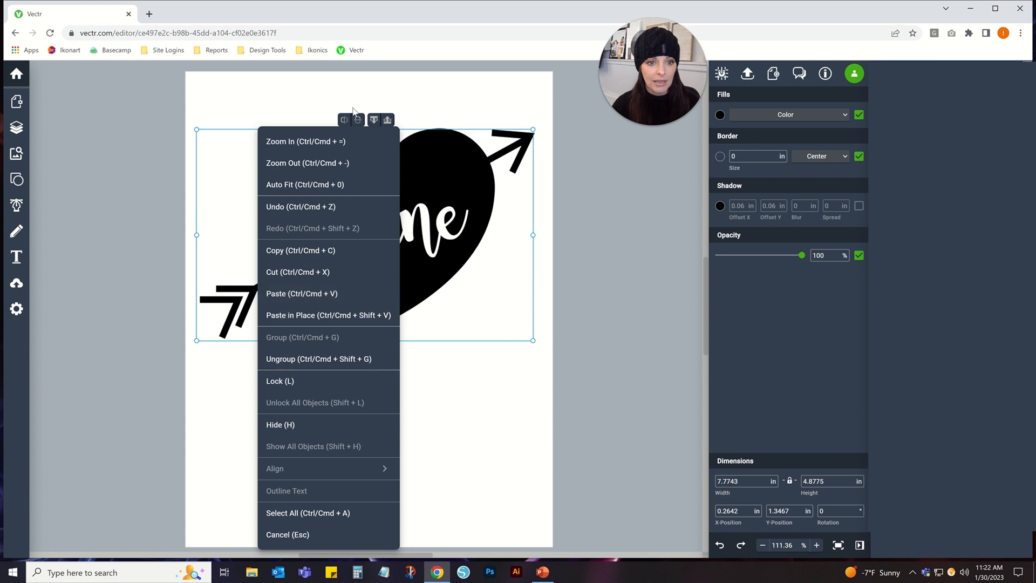
{"action": "left_click", "coordinate": [578, 150]}
{"action": "left_click", "coordinate": [523, 148]}
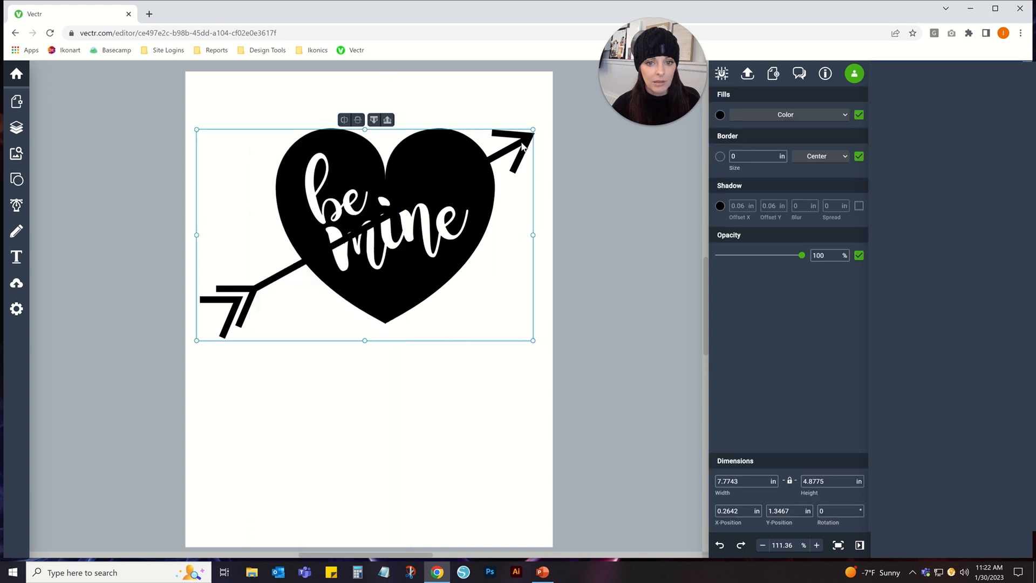
{"action": "left_click", "coordinate": [374, 120]}
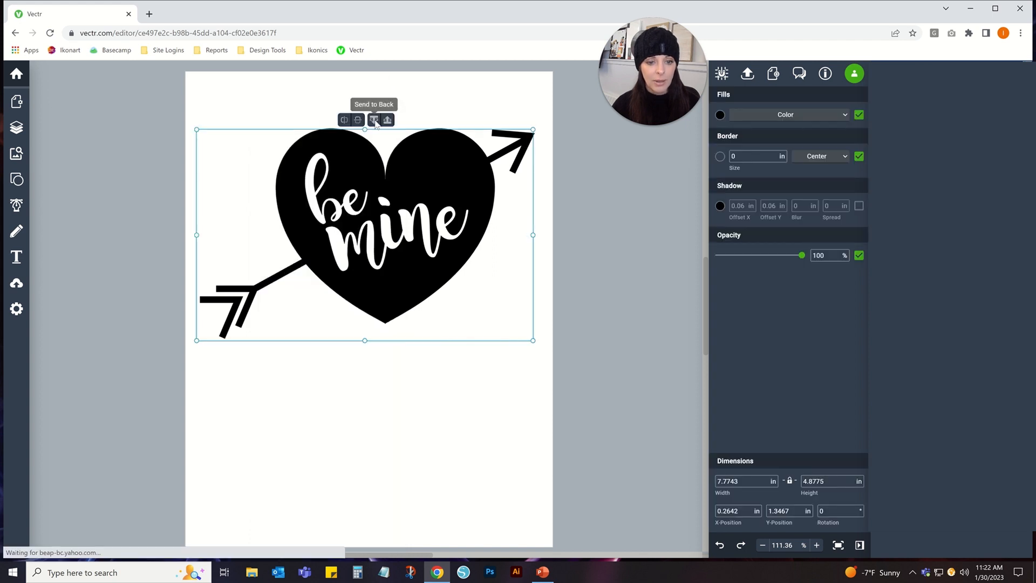
{"action": "left_click", "coordinate": [576, 296]}
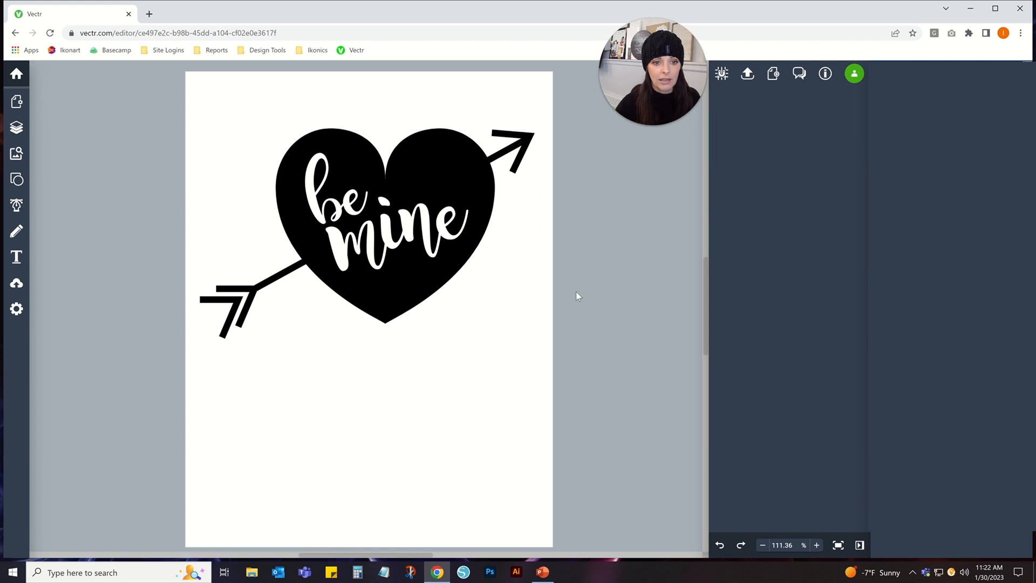
Nudge the heart and lettering left and down, leaving out the arrow, to about X 1.74 in, Y 1.44 in
{"action": "left_click", "coordinate": [382, 235]}
{"action": "left_click_drag", "start_coordinate": [253, 79], "coordinate": [477, 301]}
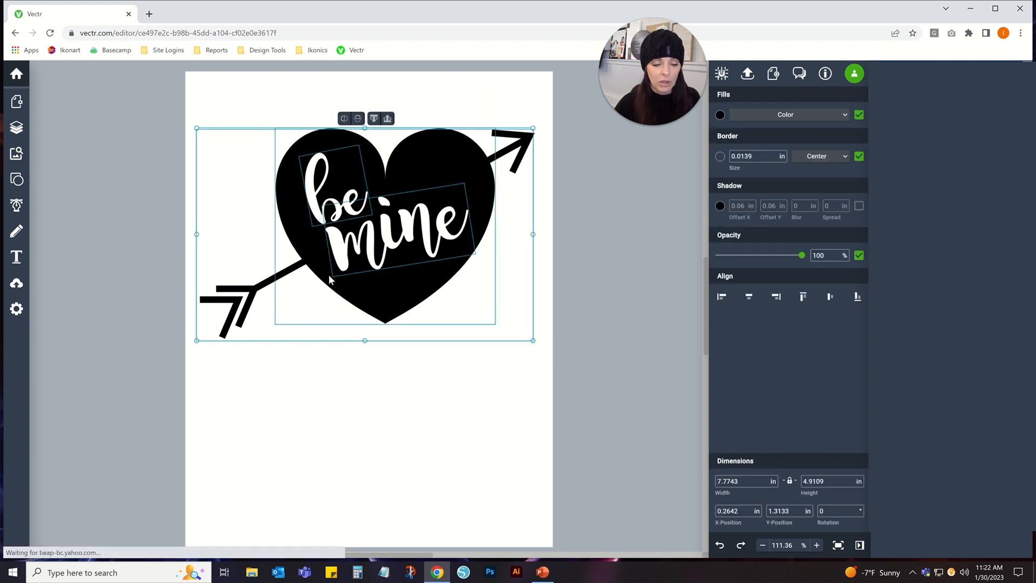
{"action": "left_click", "coordinate": [234, 306], "text": "shift"}
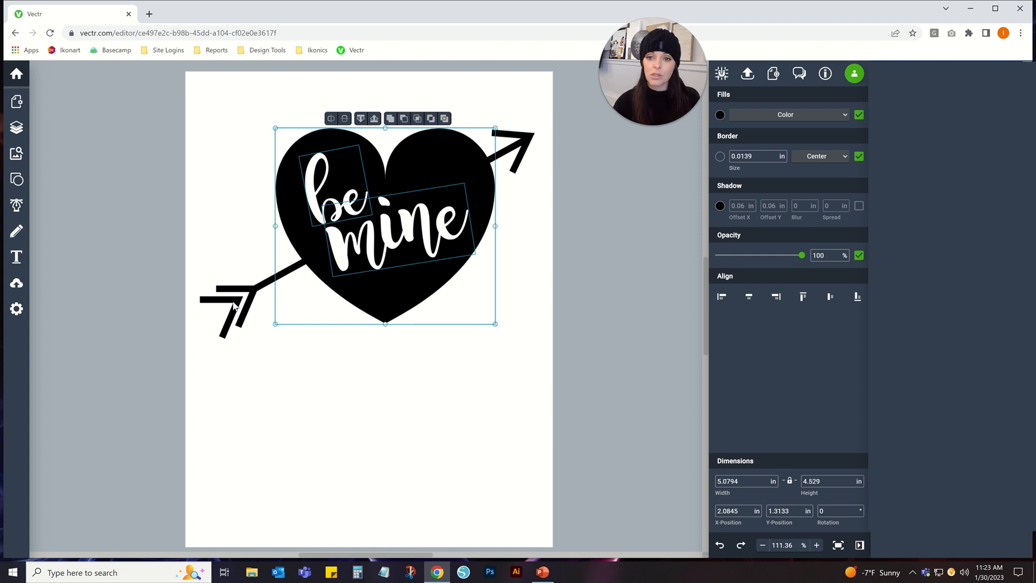
{"action": "key", "text": "Left"}
{"action": "key", "text": "Left"}
{"action": "key", "text": "Left"}
{"action": "key", "text": "Left"}
{"action": "key", "text": "Left"}
{"action": "key", "text": "Left"}
{"action": "key", "text": "Left"}
{"action": "key", "text": "Left"}
{"action": "key", "text": "Left"}
{"action": "key", "text": "Left"}
{"action": "key", "text": "Left"}
{"action": "key", "text": "Left"}
{"action": "key", "text": "Left"}
{"action": "key", "text": "Left"}
{"action": "key", "text": "Left"}
{"action": "key", "text": "Left"}
{"action": "key", "text": "Left"}
{"action": "key", "text": "Left"}
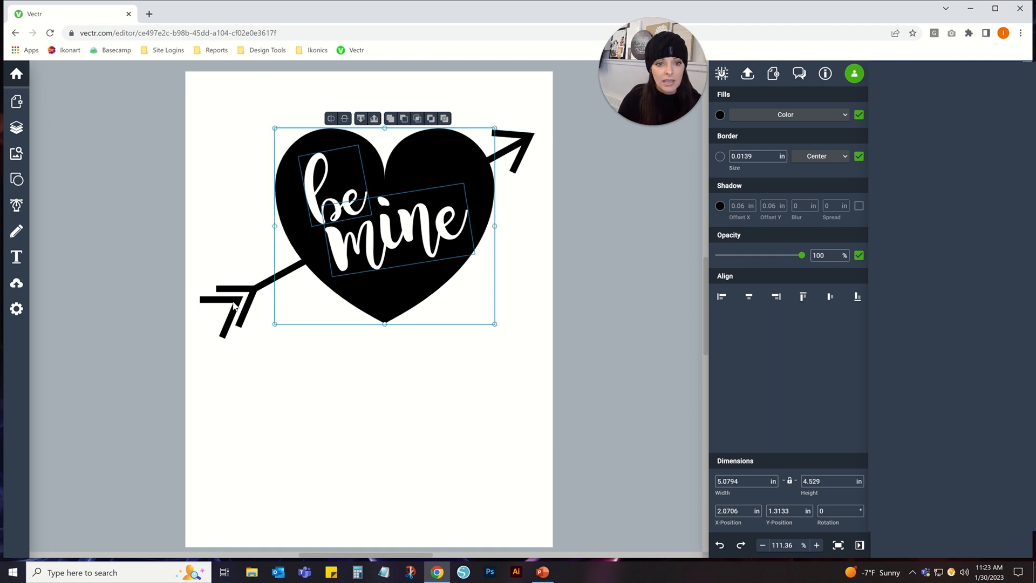
{"action": "key", "text": "Down"}
{"action": "key", "text": "Down"}
{"action": "key", "text": "Down"}
{"action": "key", "text": "Down"}
{"action": "key", "text": "Left"}
{"action": "key", "text": "Left"}
{"action": "key", "text": "Left"}
{"action": "key", "text": "Left"}
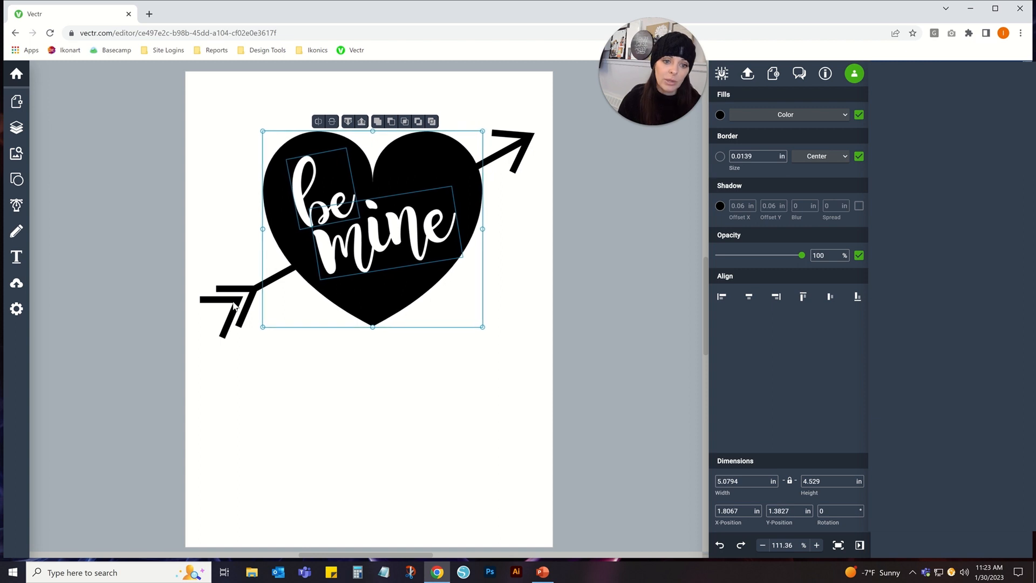
{"action": "key", "text": "Down"}
{"action": "key", "text": "Left"}
{"action": "key", "text": "Left"}
{"action": "key", "text": "Left"}
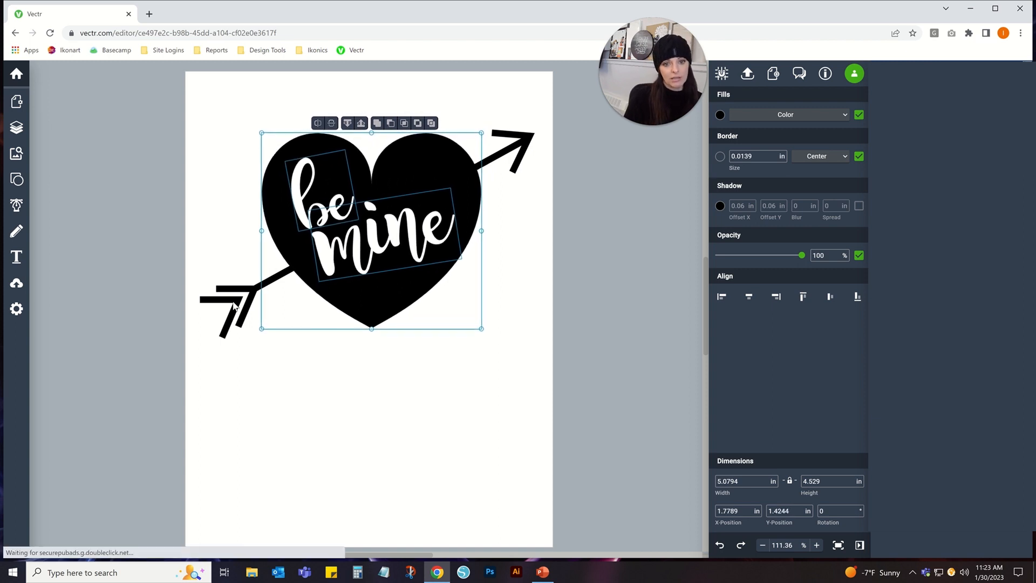
{"action": "key", "text": "Down"}
{"action": "key", "text": "Down"}
{"action": "key", "text": "Down"}
{"action": "key", "text": "Down"}
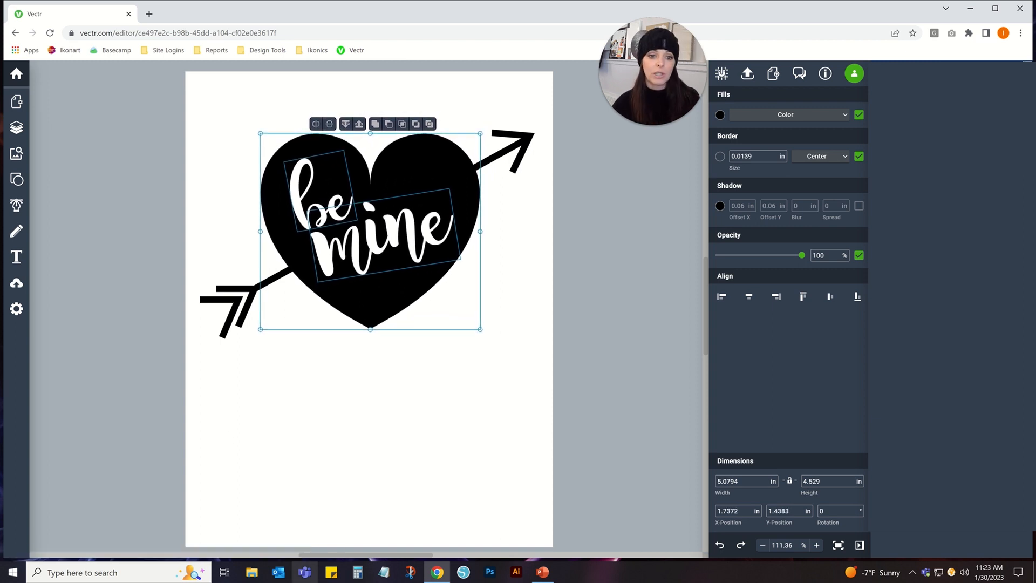
{"action": "left_click", "coordinate": [310, 477]}
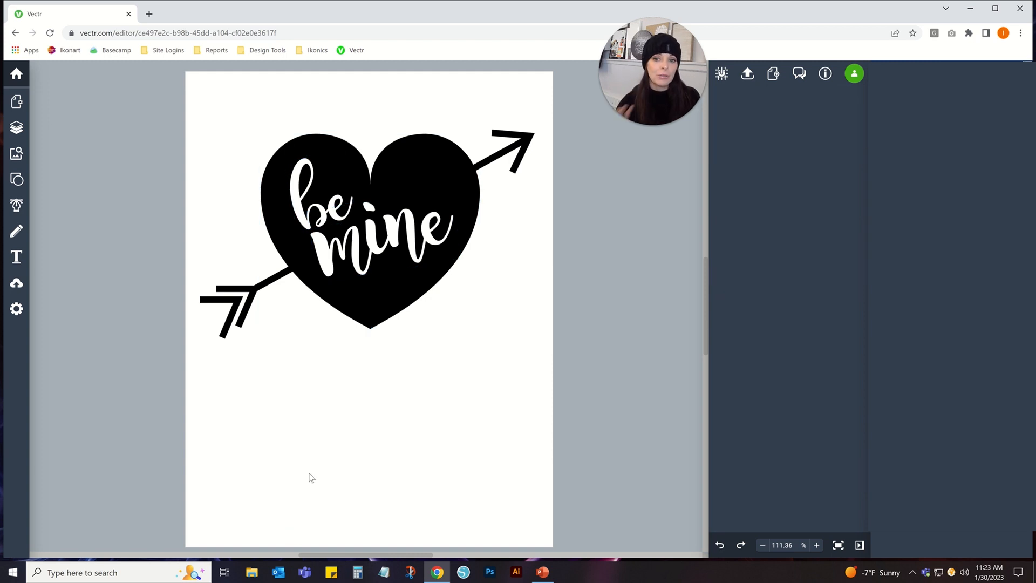
Draw a square about 1.91 in wide on the page below the heart and fill it black
{"action": "left_click", "coordinate": [19, 178]}
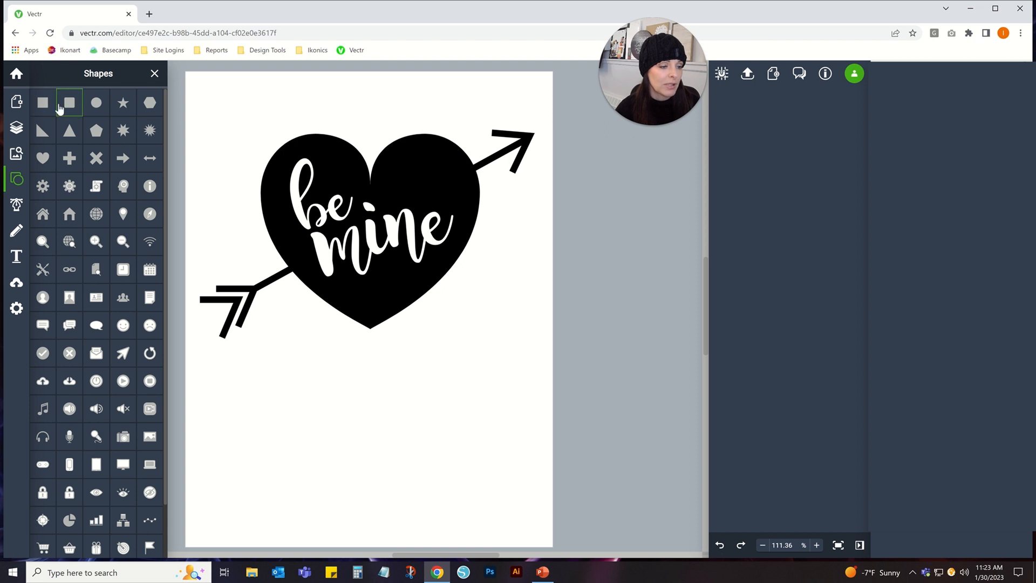
{"action": "left_click_drag", "start_coordinate": [295, 411], "coordinate": [378, 467]}
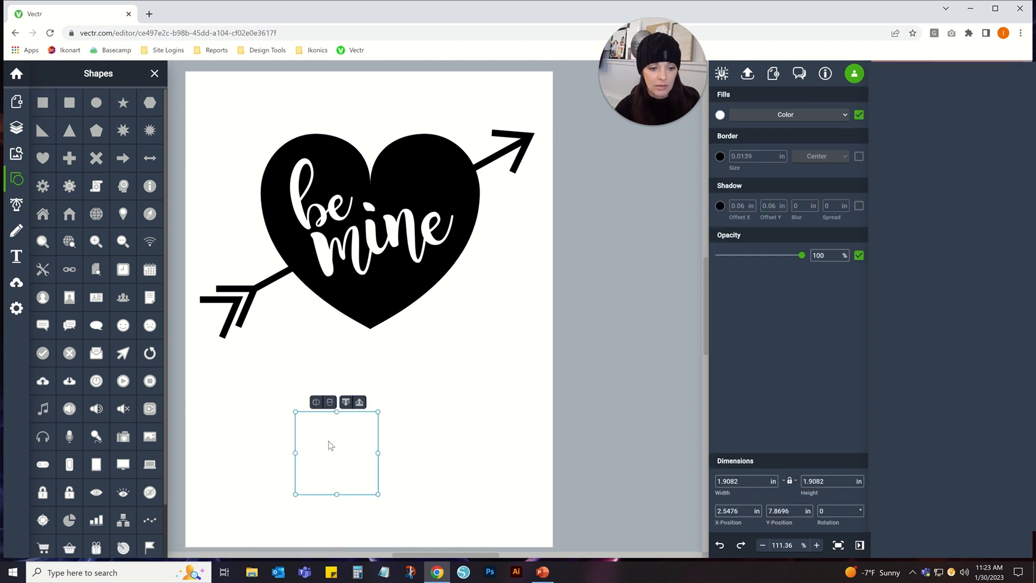
{"action": "left_click", "coordinate": [720, 115]}
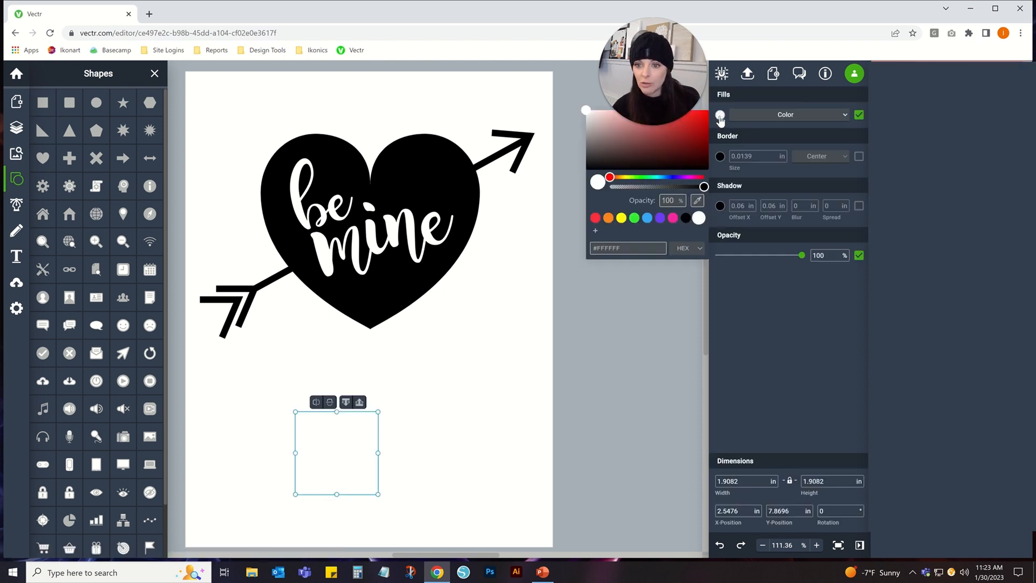
{"action": "left_click", "coordinate": [685, 219]}
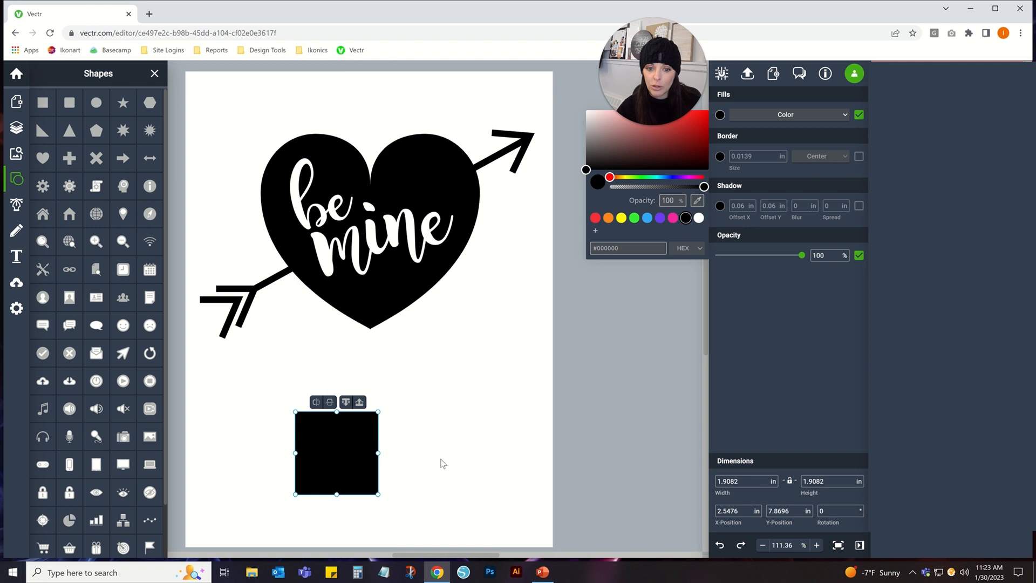
Unlock the square's proportions, stretch it horizontally and set its size to 3 in wide by 2 in high
{"action": "left_click", "coordinate": [790, 481]}
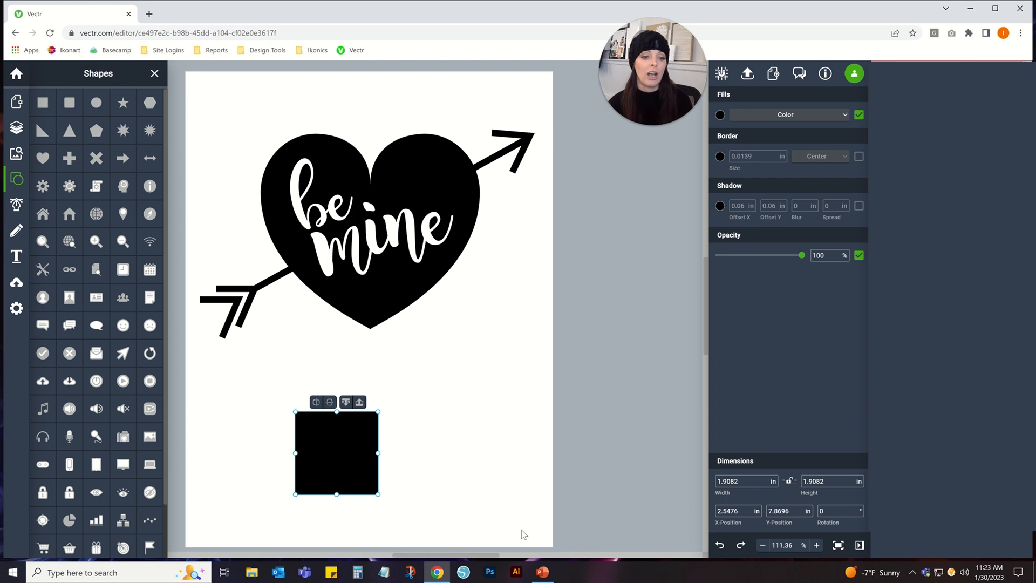
{"action": "left_click", "coordinate": [155, 73]}
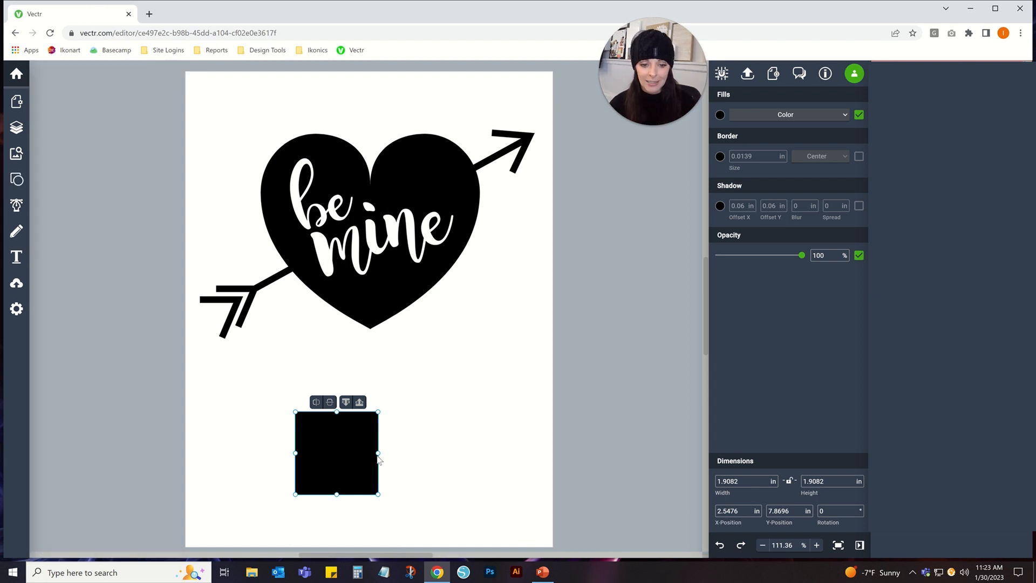
{"action": "left_click_drag", "start_coordinate": [379, 459], "coordinate": [496, 457]}
{"action": "left_click_drag", "start_coordinate": [443, 456], "coordinate": [419, 456]}
{"action": "left_click_drag", "start_coordinate": [748, 483], "coordinate": [717, 484]}
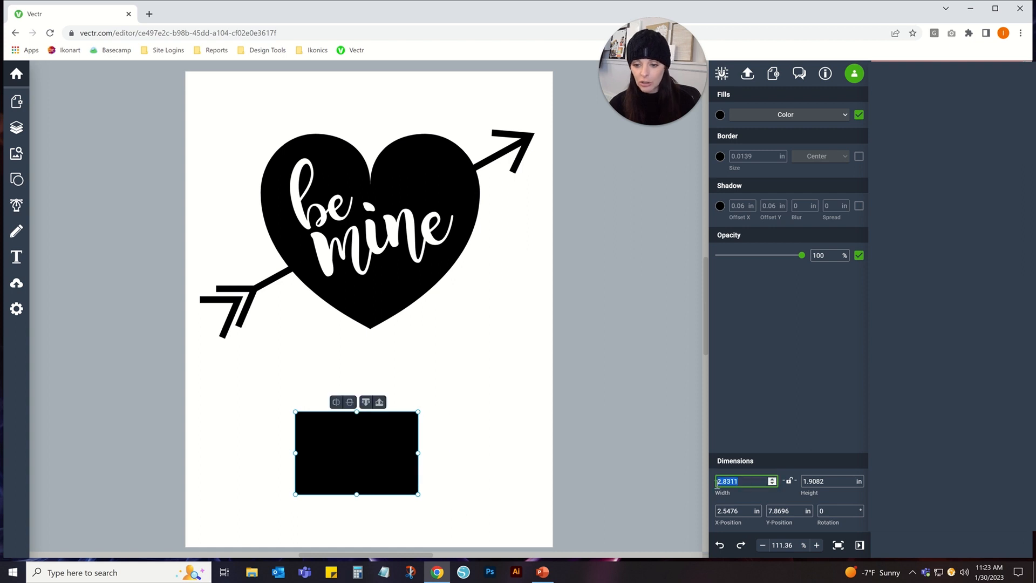
{"action": "type", "text": "3"}
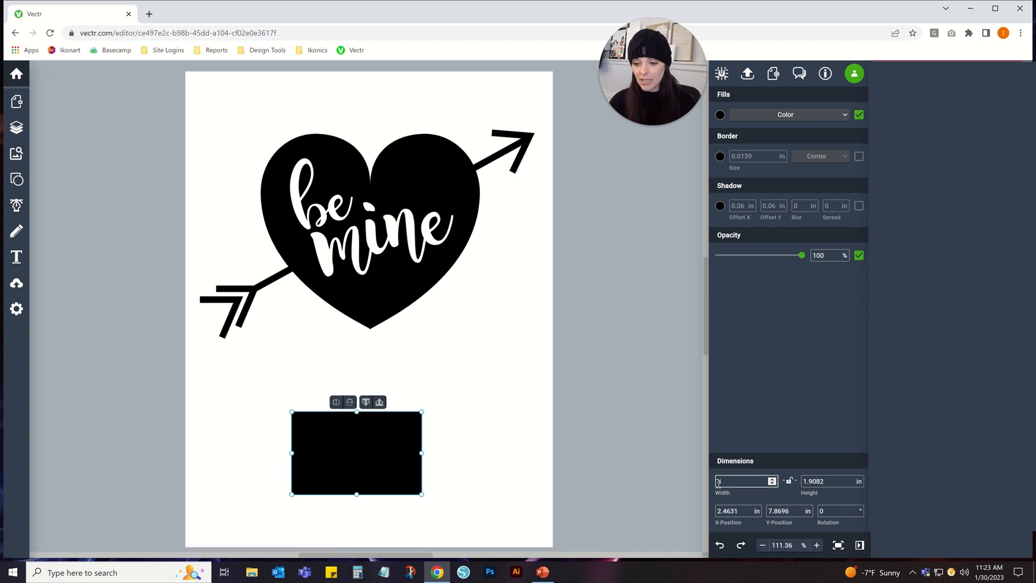
{"action": "key", "text": "Tab"}
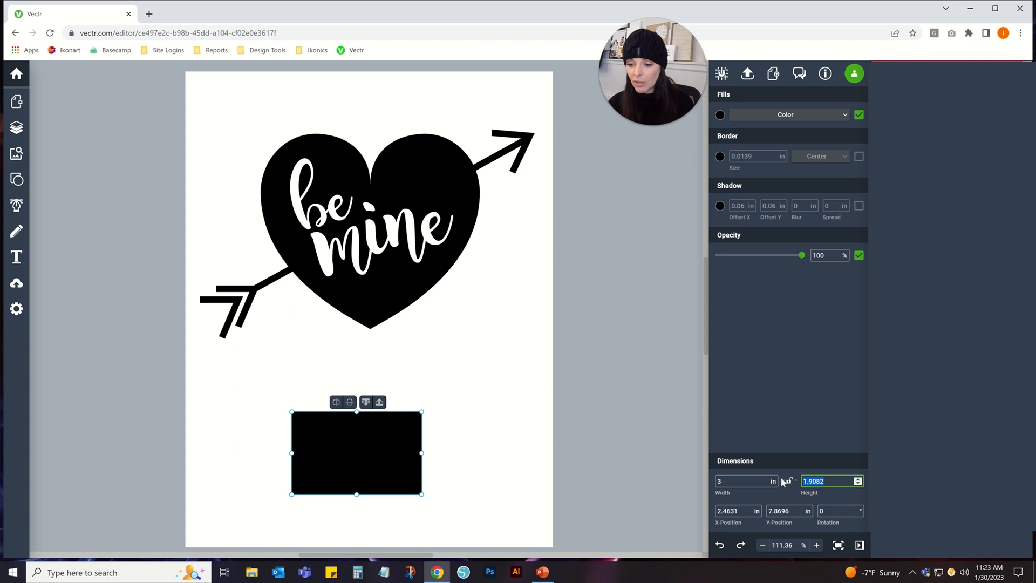
{"action": "type", "text": "2"}
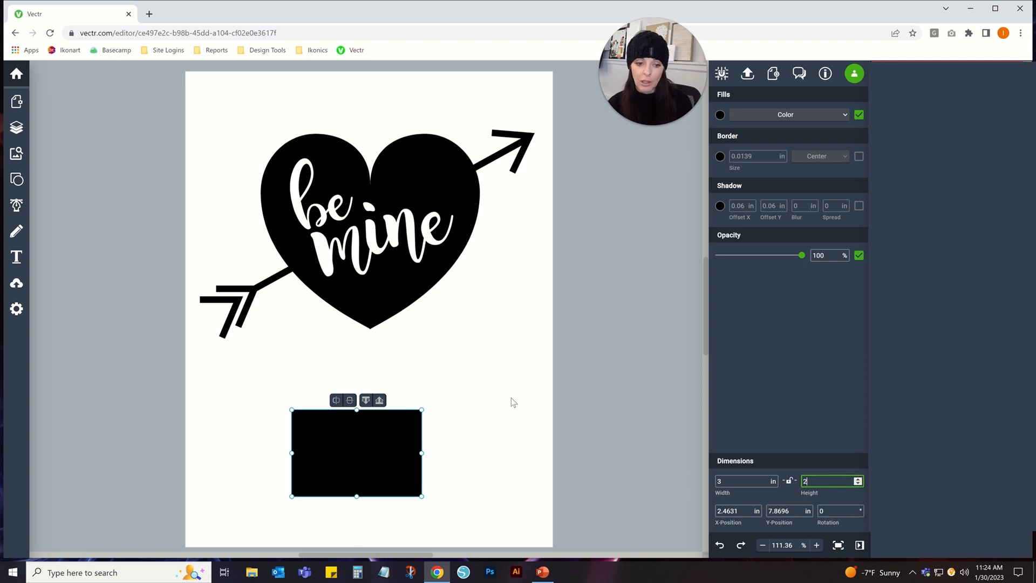
Resize the black rectangle freehand to about 3.70 by 2.13 in and move it to about X 1.28 in, Y 7.02 in
{"action": "left_click", "coordinate": [379, 432]}
{"action": "left_click_drag", "start_coordinate": [422, 410], "coordinate": [491, 374]}
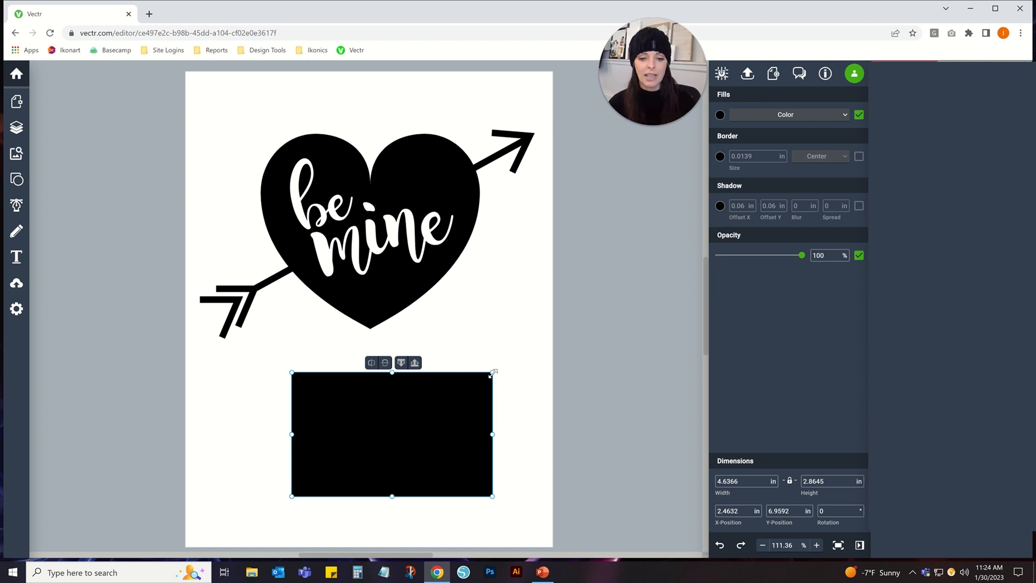
{"action": "left_click_drag", "start_coordinate": [492, 372], "coordinate": [452, 357]}
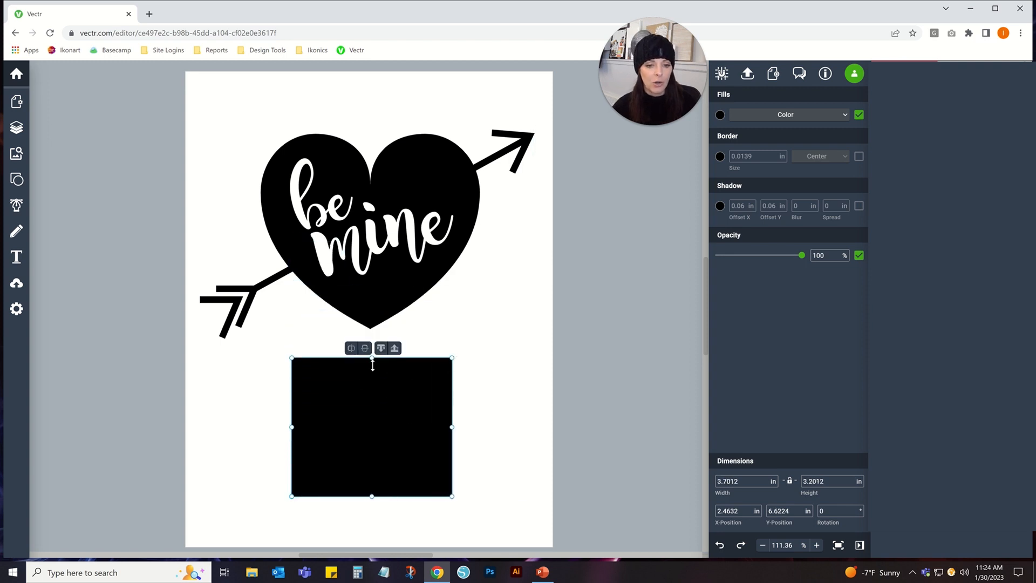
{"action": "left_click_drag", "start_coordinate": [373, 364], "coordinate": [322, 420]}
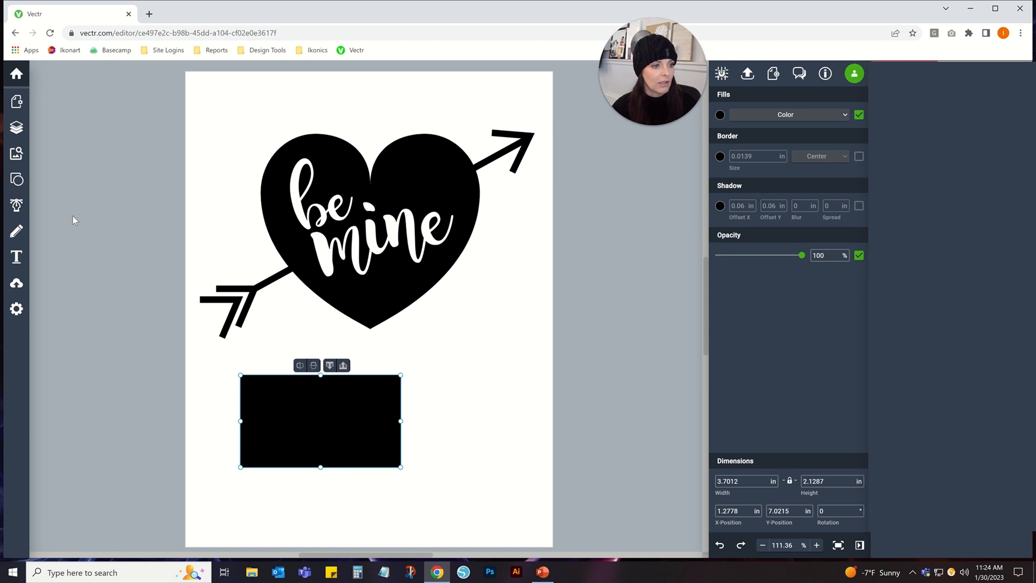
Draw a circle about 3.18 in across over the rectangle's right end and fill it white
{"action": "left_click", "coordinate": [13, 180]}
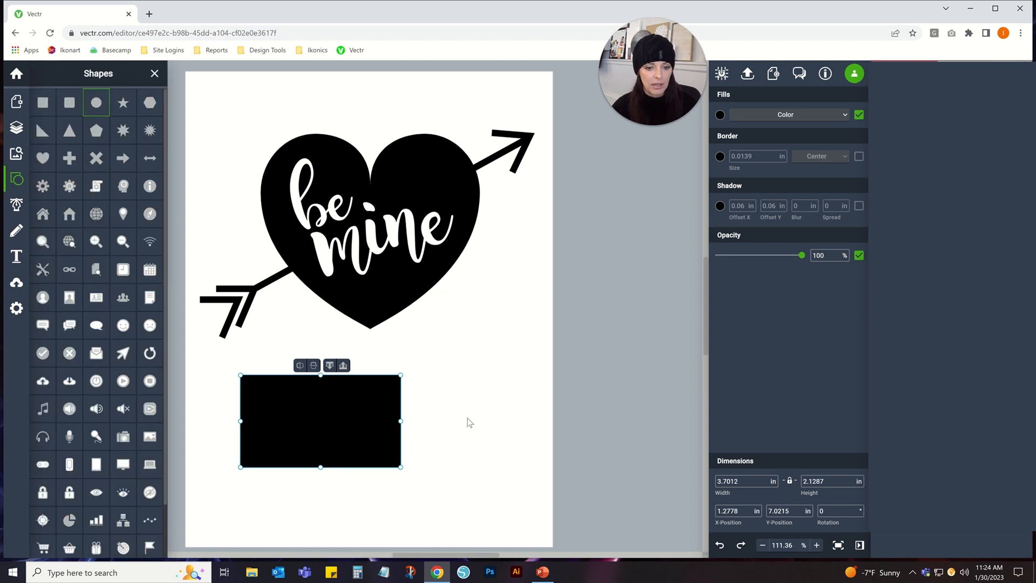
{"action": "mouse_move", "coordinate": [450, 417]}
{"action": "left_mouse_down"}
{"action": "mouse_move", "coordinate": [374, 537]}
{"action": "mouse_move", "coordinate": [346, 517]}
{"action": "mouse_move", "coordinate": [391, 499]}
{"action": "mouse_move", "coordinate": [356, 437]}
{"action": "mouse_move", "coordinate": [350, 449]}
{"action": "left_mouse_up"}
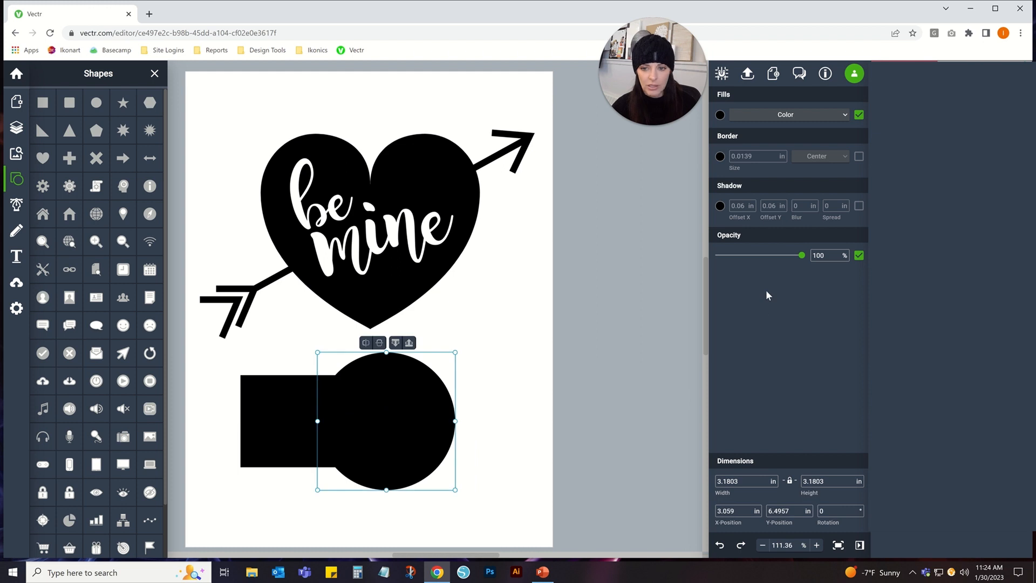
{"action": "left_click", "coordinate": [719, 115]}
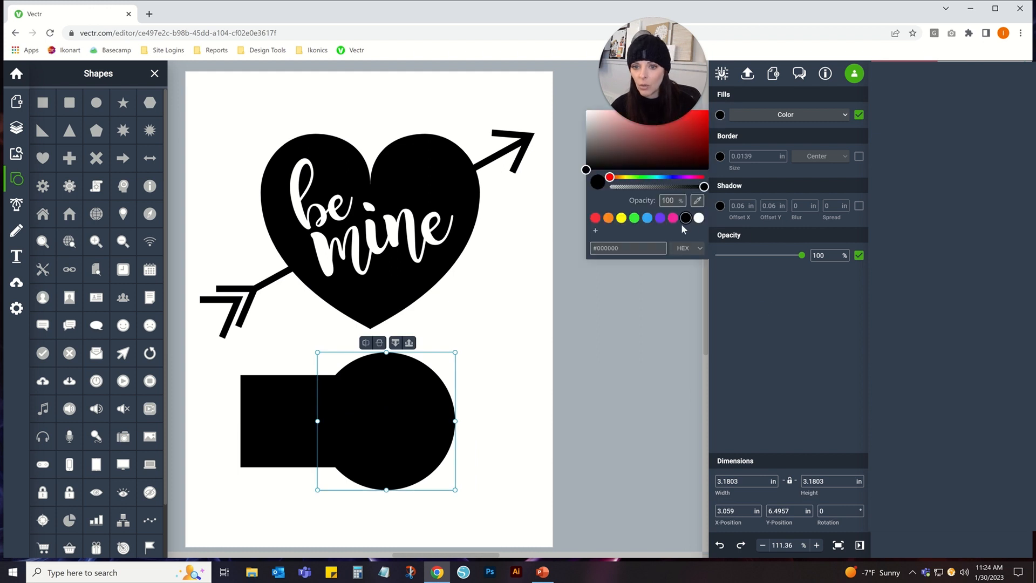
{"action": "left_click", "coordinate": [698, 217]}
{"action": "left_click", "coordinate": [521, 371]}
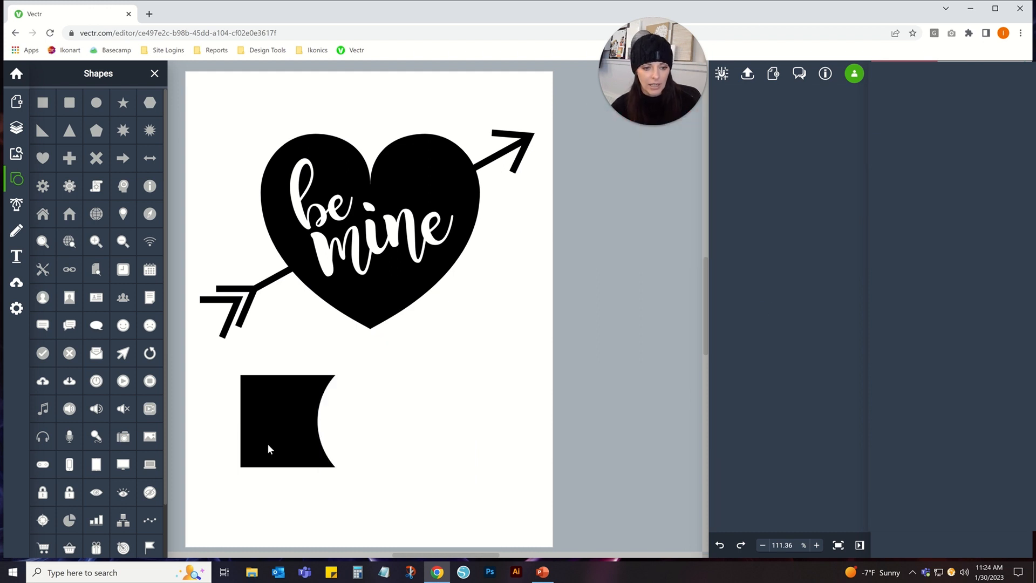
Move the white circle up to about Y 5.90 in and align it with the black rectangle using Align Middle
{"action": "left_click", "coordinate": [366, 414]}
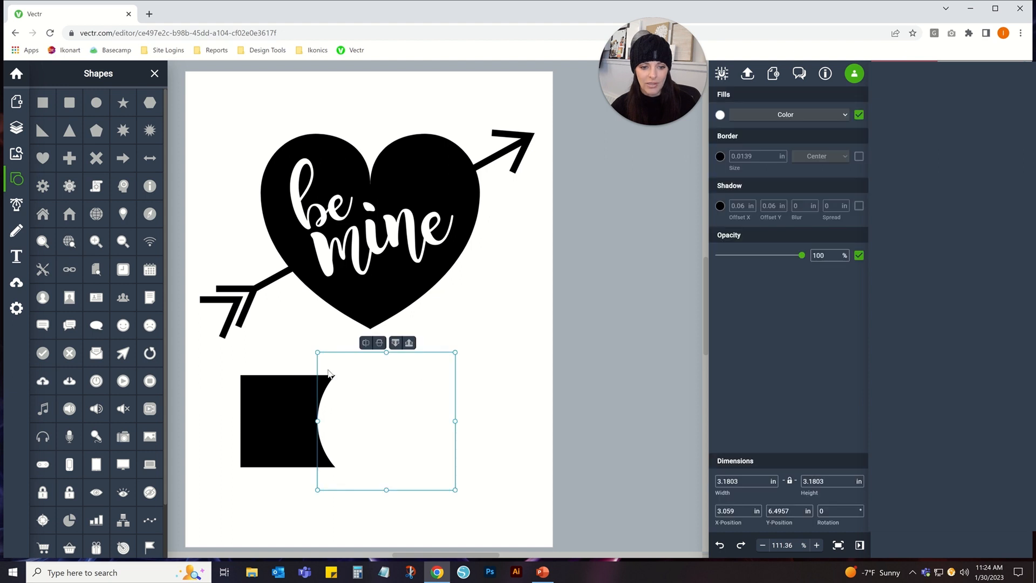
{"action": "left_click", "coordinate": [313, 447], "text": "shift"}
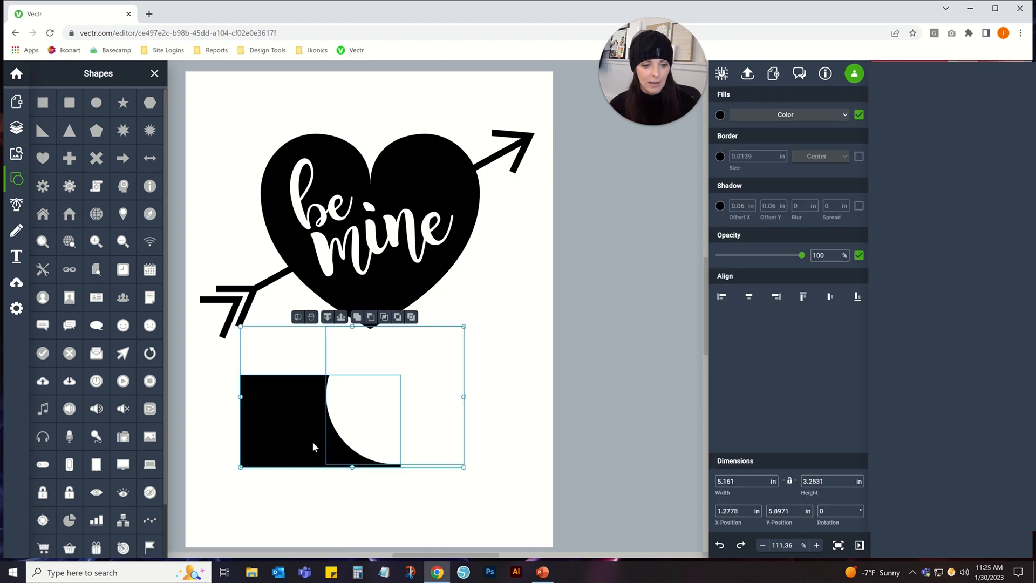
{"action": "right_click", "coordinate": [323, 403]}
{"action": "mouse_move", "coordinate": [366, 468]}
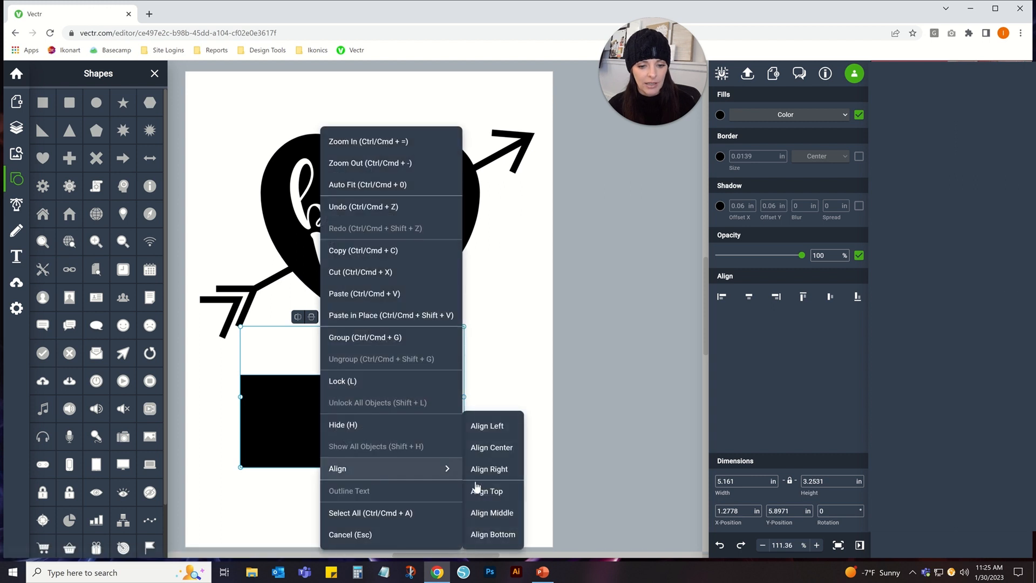
{"action": "left_click", "coordinate": [491, 516]}
{"action": "left_click", "coordinate": [533, 360]}
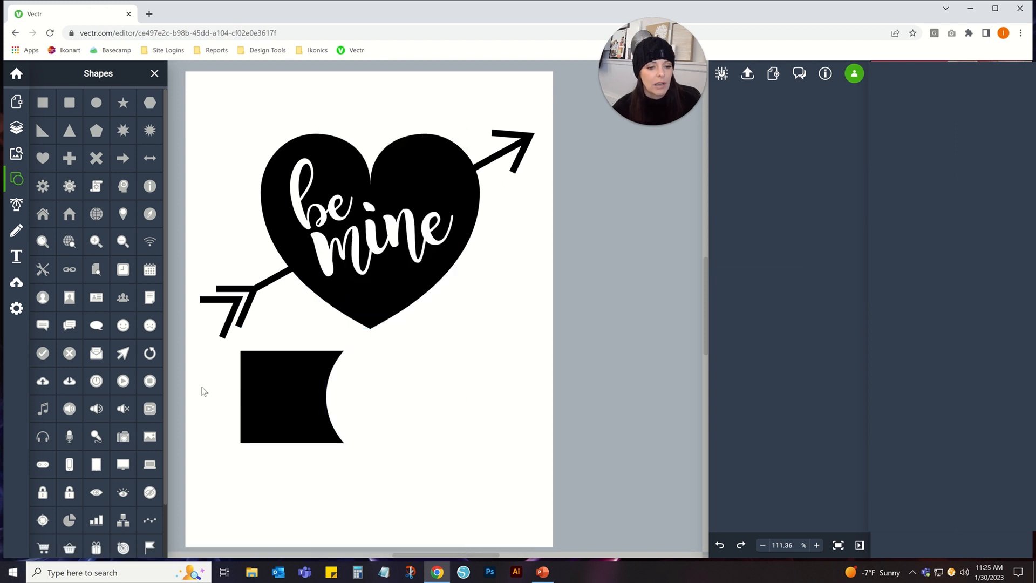
Move the rectangle and circle down together, placing the rectangle at about X 1.39 in, Y 7.49 in
{"action": "left_click_drag", "start_coordinate": [209, 388], "coordinate": [407, 438]}
{"action": "left_click_drag", "start_coordinate": [401, 439], "coordinate": [377, 447]}
{"action": "left_click", "coordinate": [407, 418]}
{"action": "left_click", "coordinate": [278, 432]}
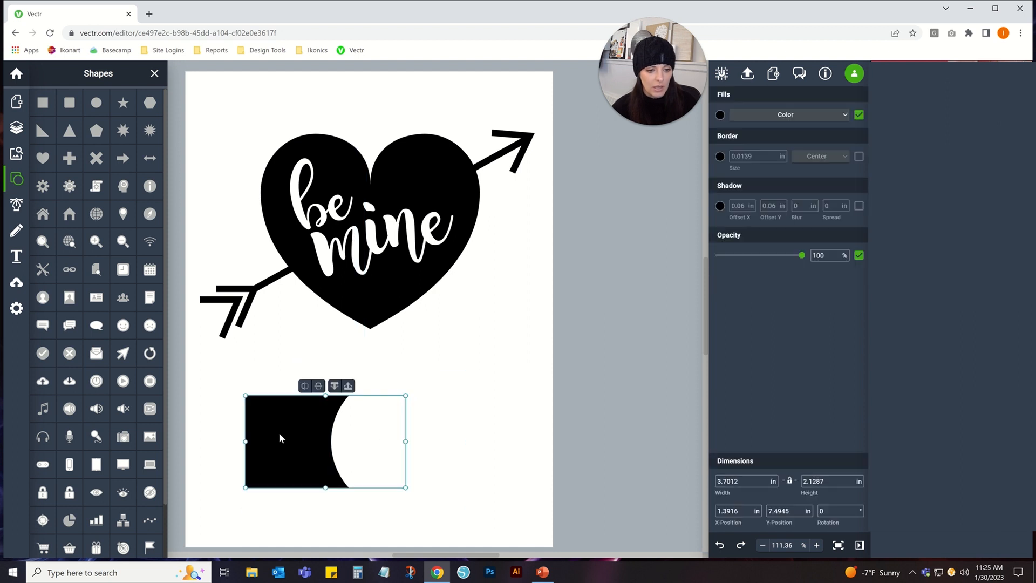
Try the Divide operation on the overlapping black rectangle and white circle, and undo it
{"action": "left_click", "coordinate": [350, 429]}
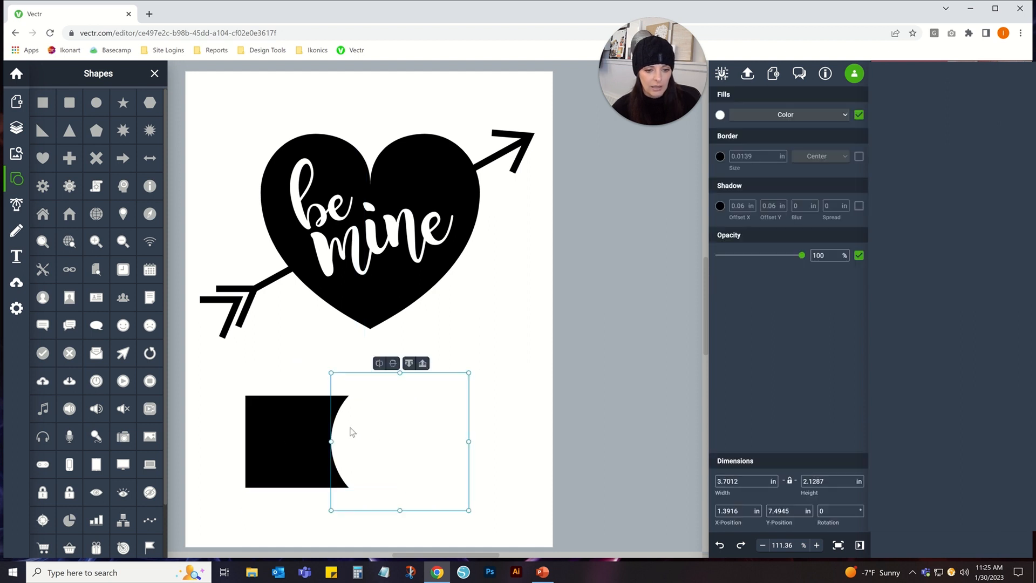
{"action": "left_click", "coordinate": [300, 430], "text": "shift"}
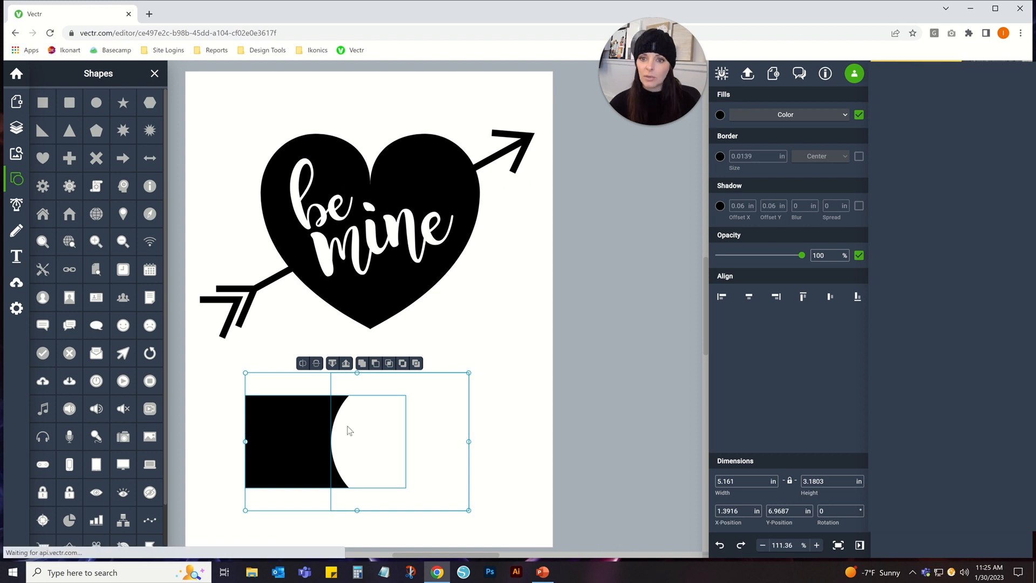
{"action": "left_click", "coordinate": [221, 373]}
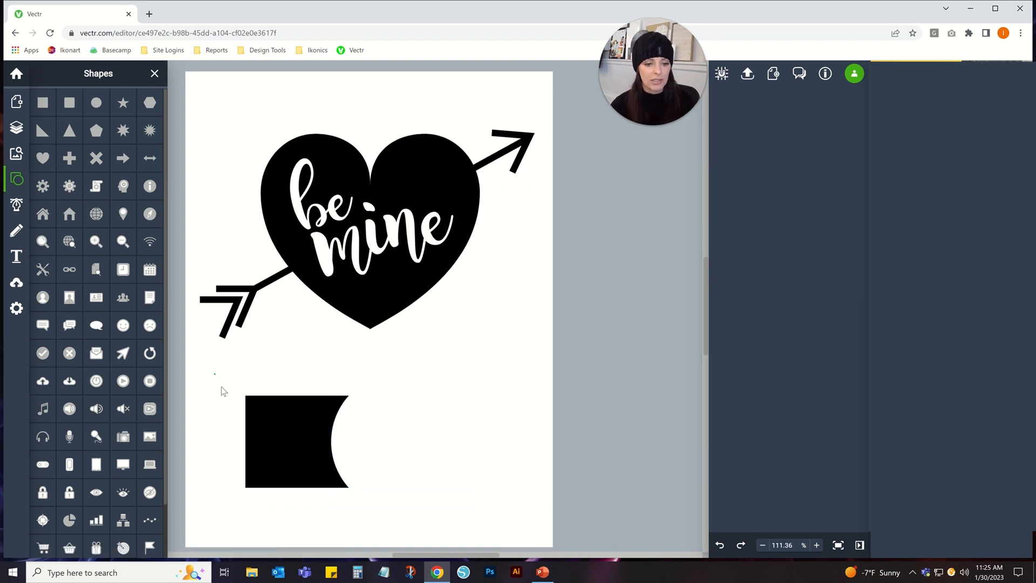
{"action": "left_click_drag", "start_coordinate": [221, 386], "coordinate": [507, 515]}
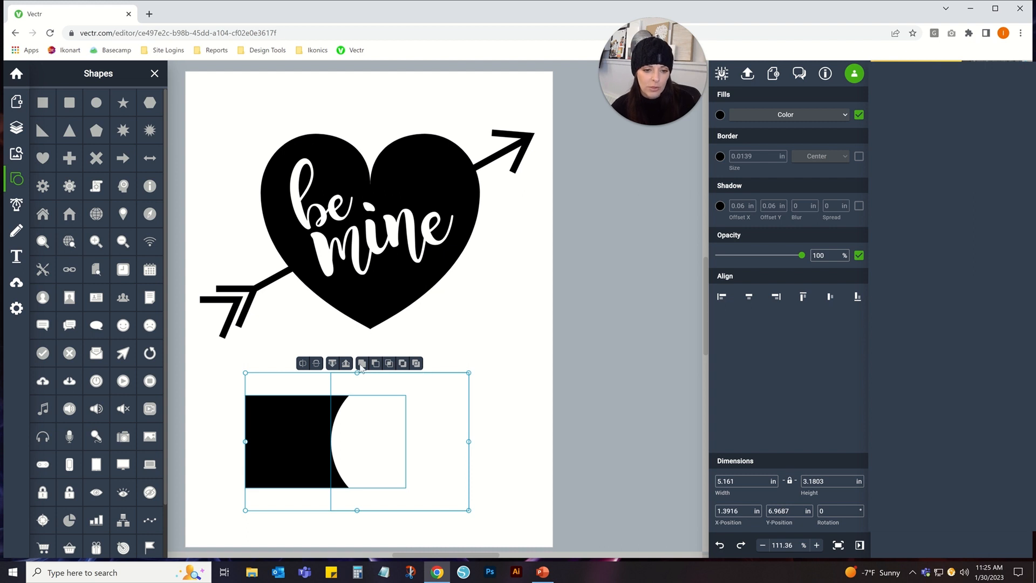
{"action": "left_click", "coordinate": [416, 364]}
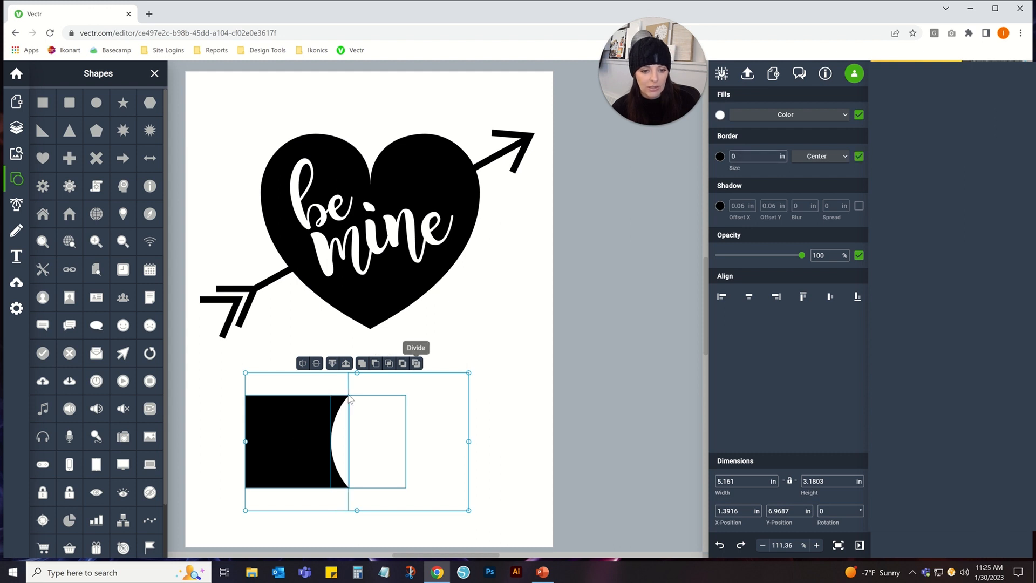
{"action": "key", "text": "ctrl+z"}
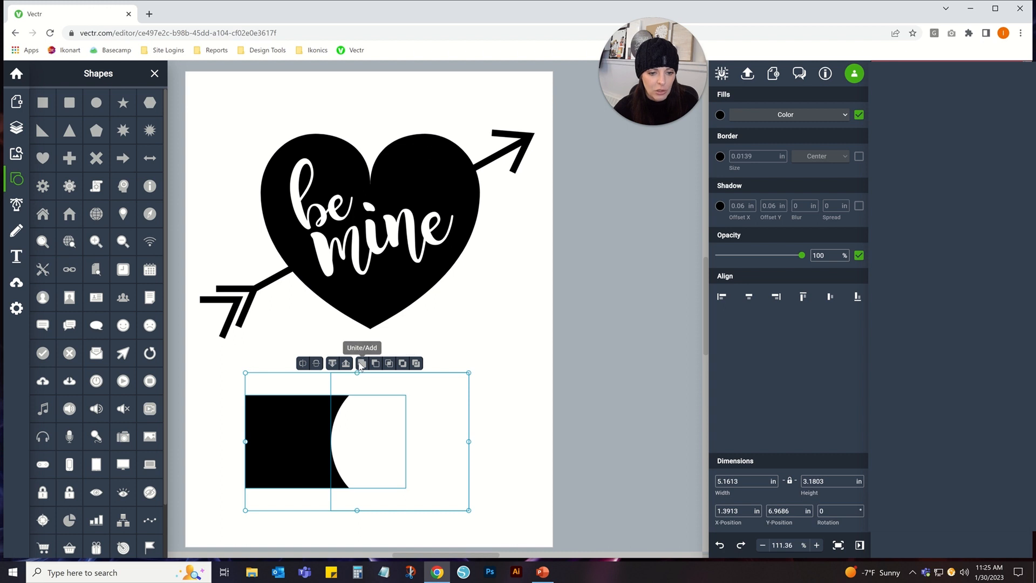
Try Unite/Add, then Subtract, on the overlapping black rectangle and white circle, undoing each result and the preceding moves
{"action": "left_click", "coordinate": [360, 363]}
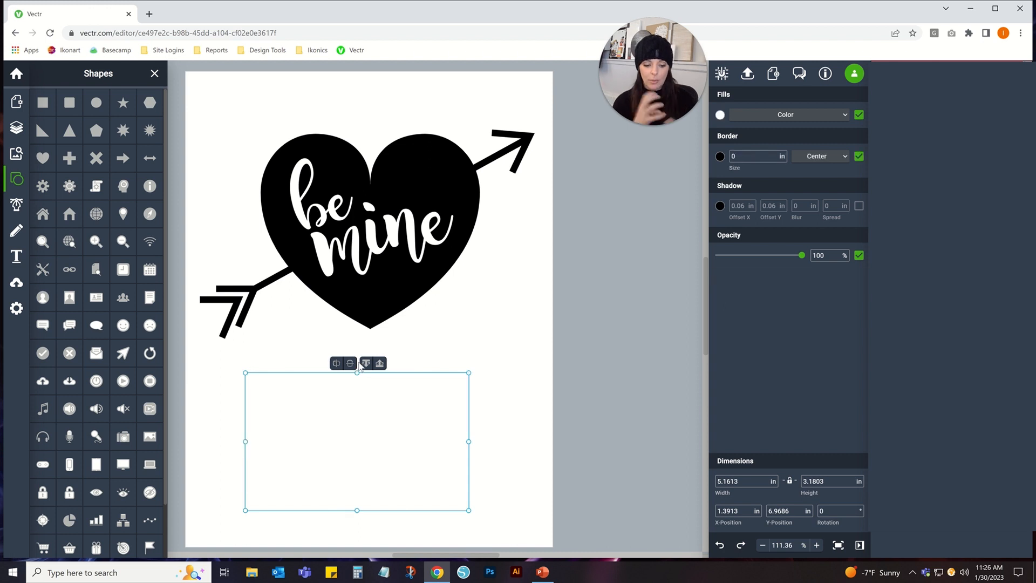
{"action": "key", "text": "ctrl+z"}
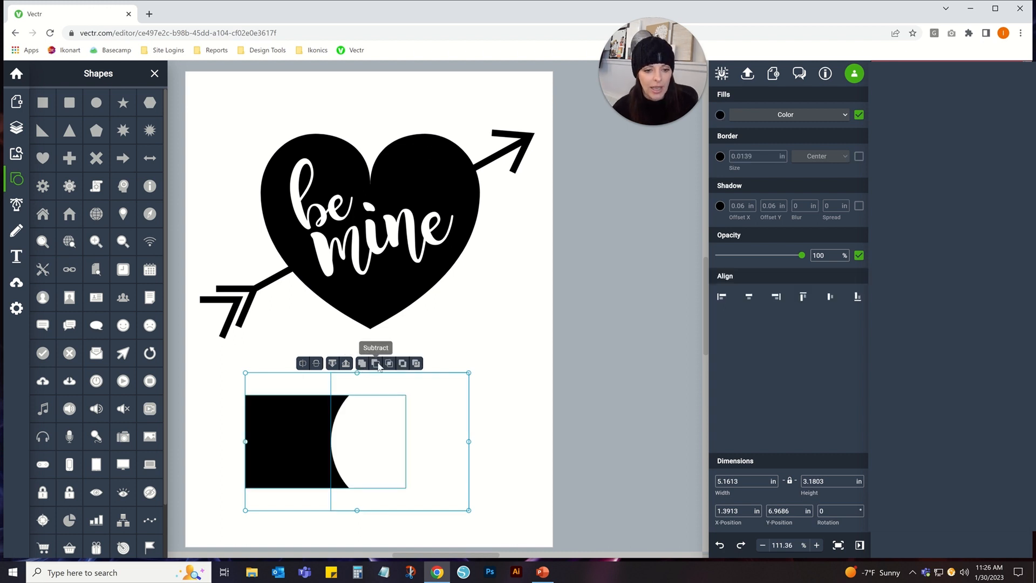
{"action": "left_click", "coordinate": [376, 364]}
{"action": "left_click", "coordinate": [377, 435]}
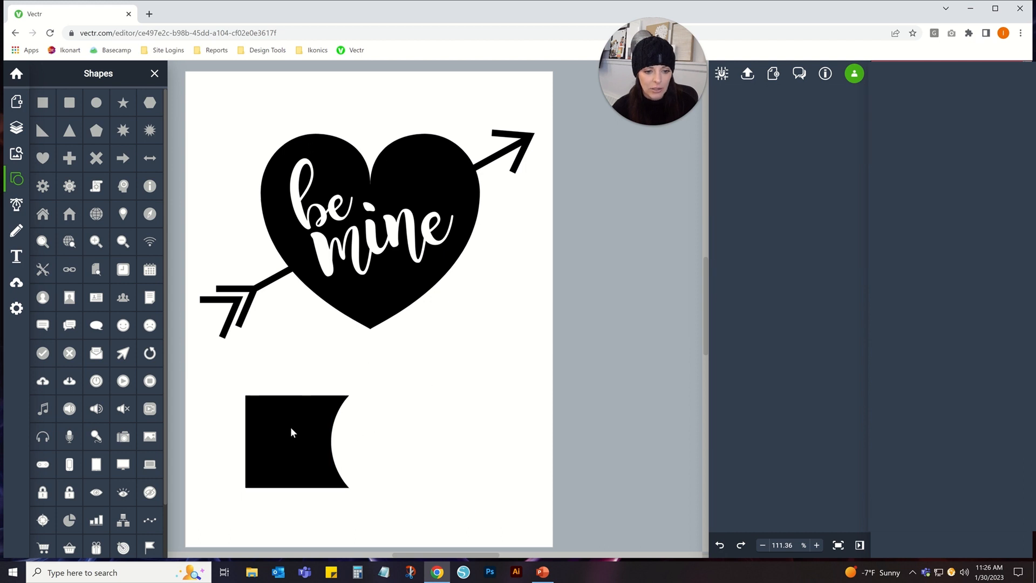
{"action": "mouse_move", "coordinate": [290, 431]}
{"action": "left_mouse_down"}
{"action": "mouse_move", "coordinate": [404, 448]}
{"action": "mouse_move", "coordinate": [363, 400]}
{"action": "mouse_move", "coordinate": [298, 419]}
{"action": "left_mouse_up"}
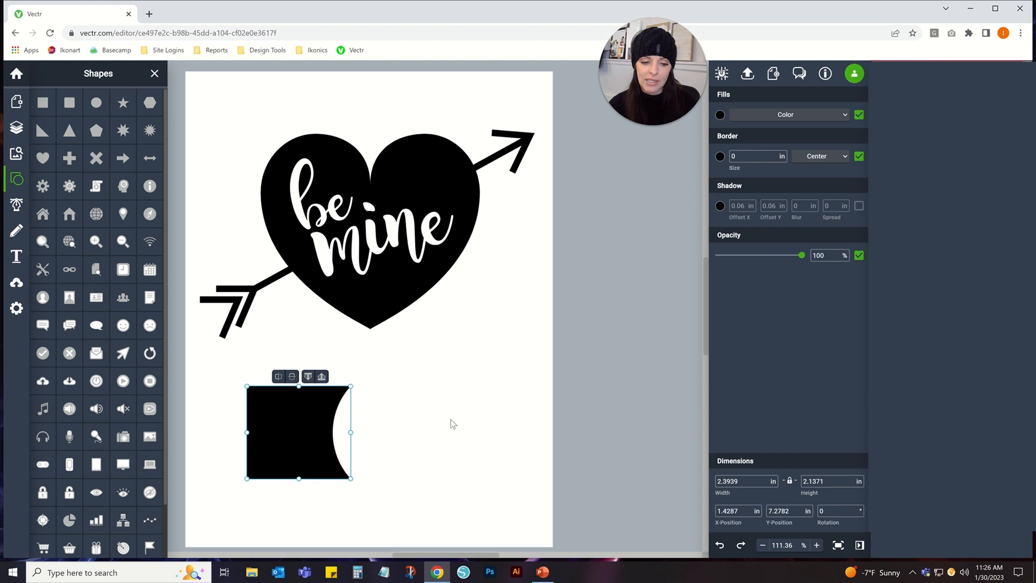
{"action": "key", "text": "ctrl+z"}
{"action": "key", "text": "ctrl+z"}
{"action": "key", "text": "ctrl+z"}
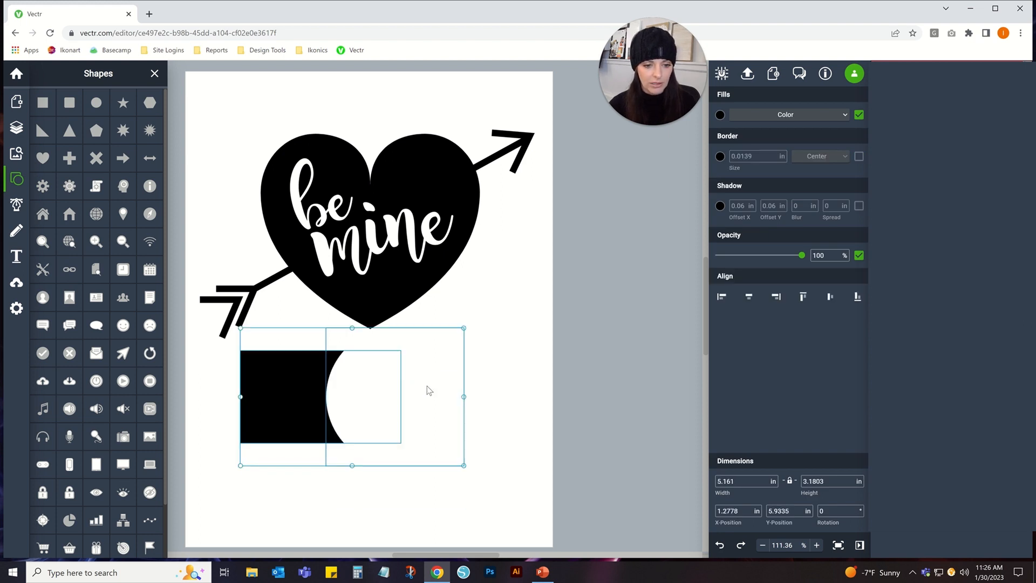
{"action": "key", "text": "ctrl+z"}
{"action": "key", "text": "ctrl+z"}
Fill the white circle overlapping the black rectangle with the pink swatch colour
{"action": "left_click", "coordinate": [374, 416]}
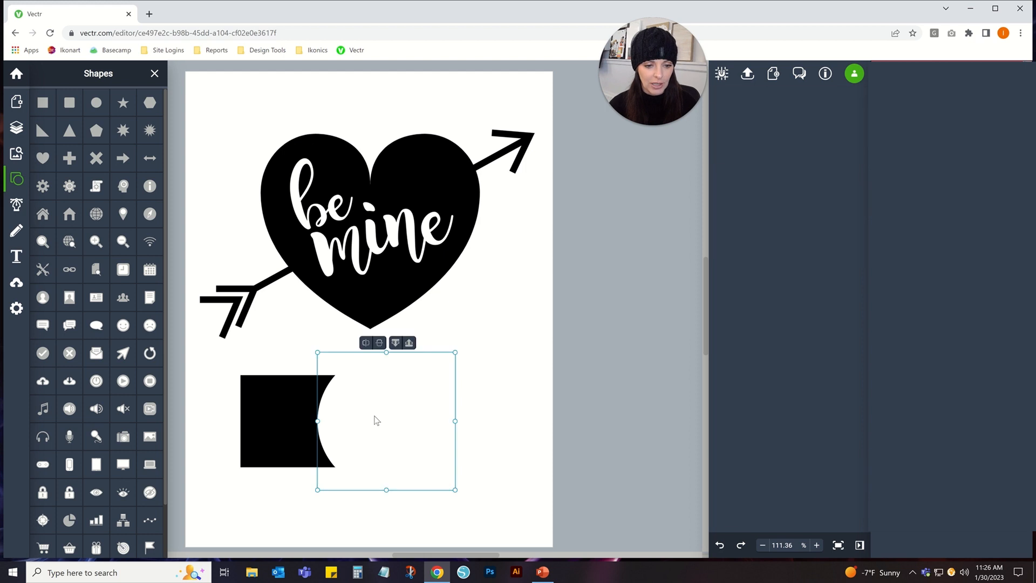
{"action": "left_click", "coordinate": [720, 115]}
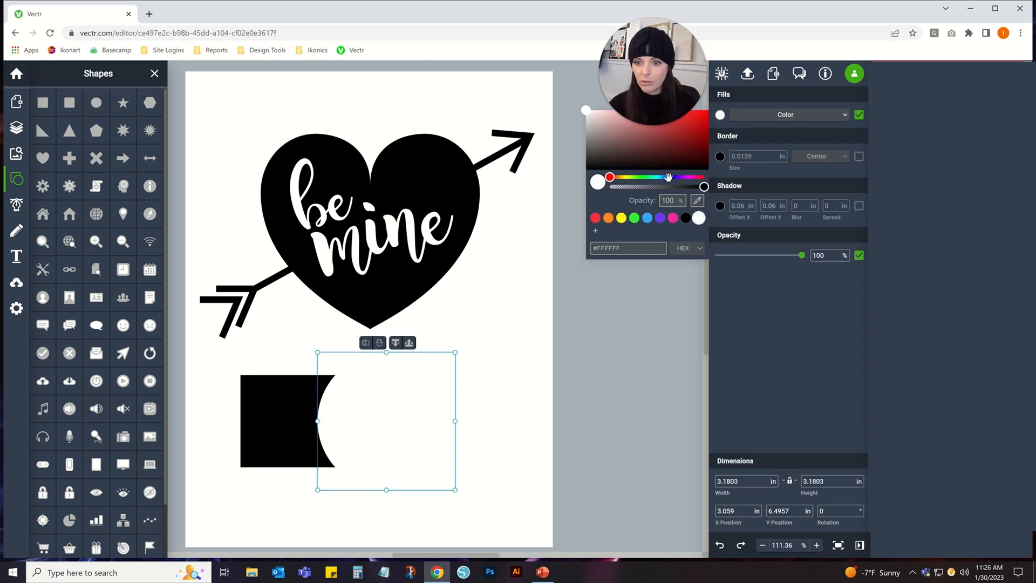
{"action": "left_click", "coordinate": [670, 221]}
{"action": "left_click", "coordinate": [559, 452]}
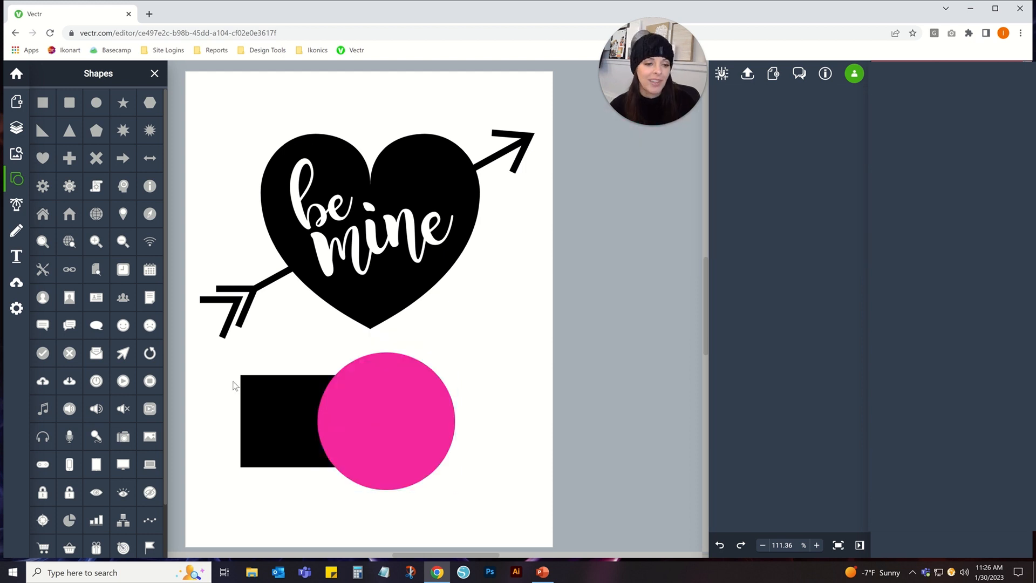
Try subtracting the pink circle from the black rectangle, and undo it
{"action": "left_click_drag", "start_coordinate": [214, 373], "coordinate": [516, 485]}
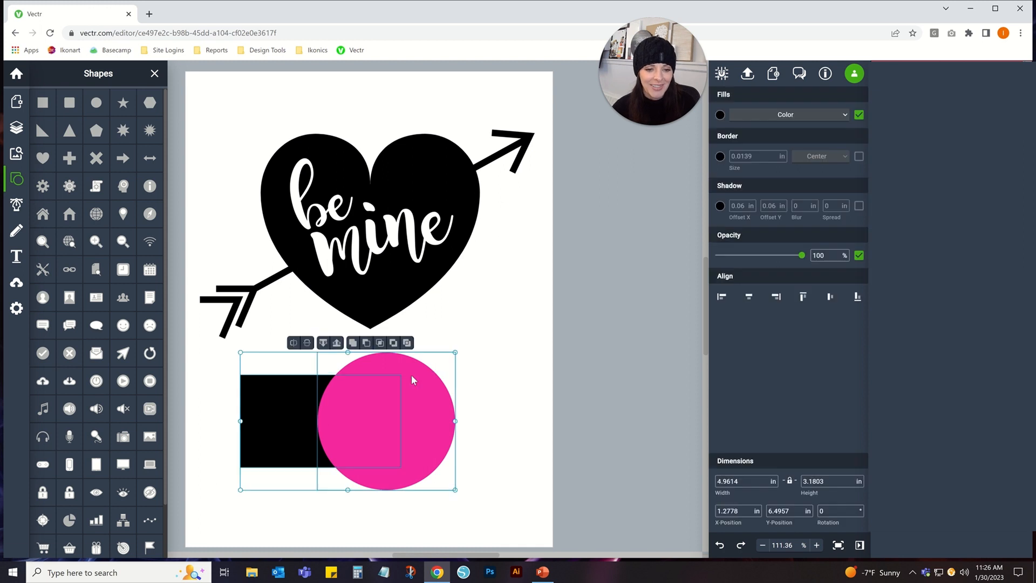
{"action": "left_click", "coordinate": [367, 344]}
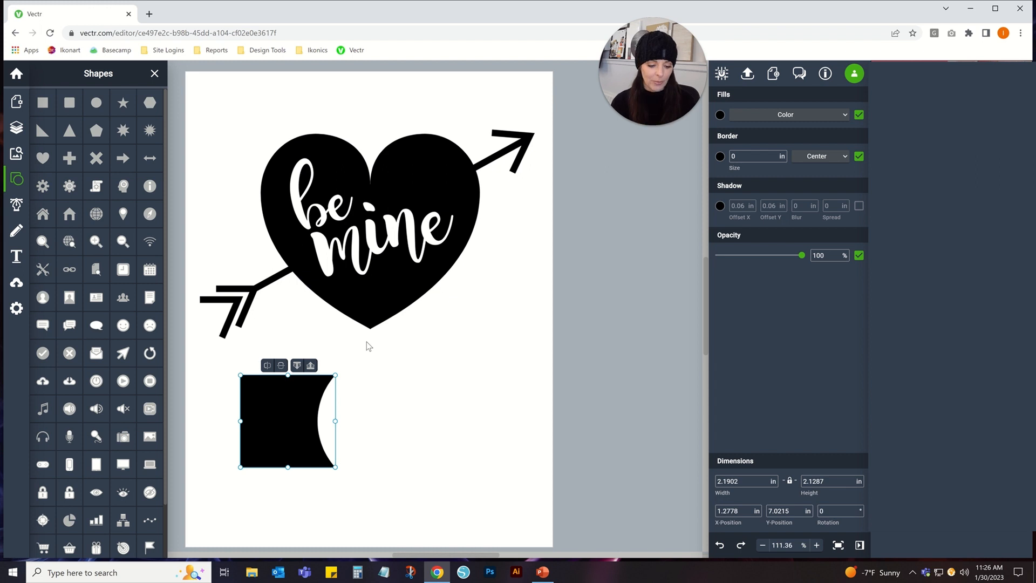
{"action": "key", "text": "ctrl+z"}
Try placing the pink circle behind the black rectangle and subtracting the rectangle from it, and undo both changes
{"action": "left_click", "coordinate": [425, 337]}
{"action": "left_click", "coordinate": [401, 390]}
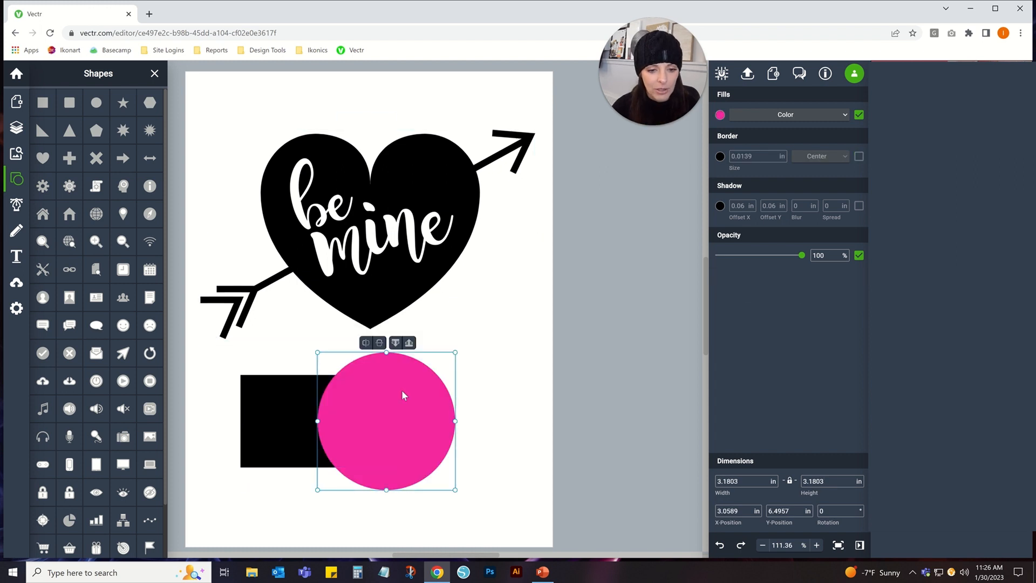
{"action": "right_click", "coordinate": [401, 391]}
{"action": "key", "text": "ctrl+z"}
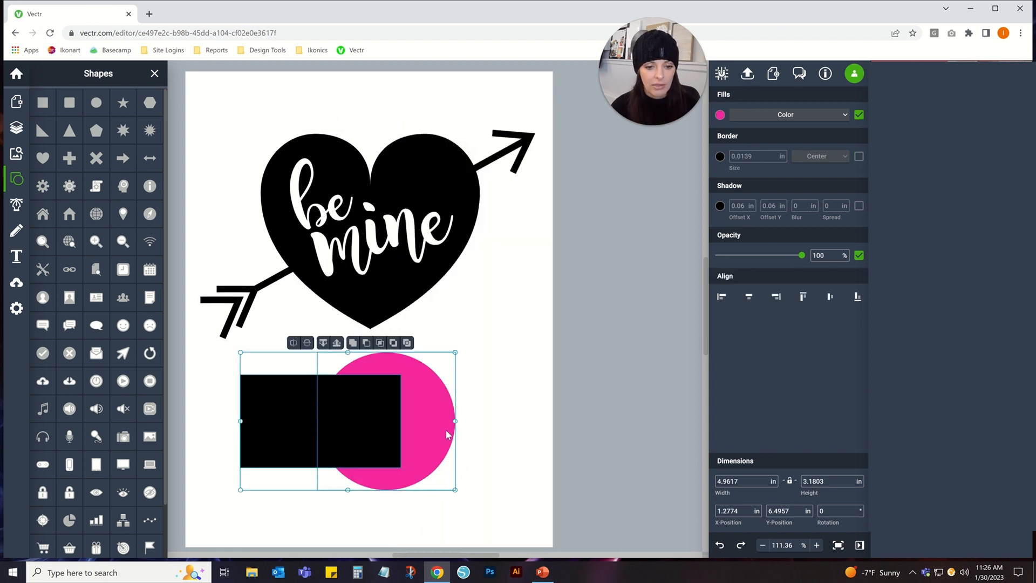
{"action": "left_click", "coordinate": [365, 343]}
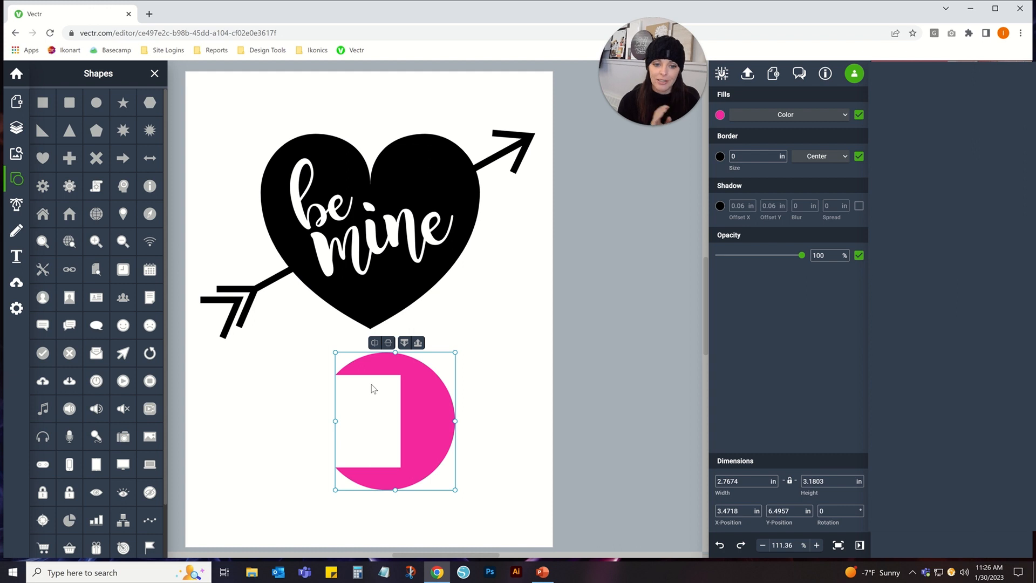
{"action": "key", "text": "ctrl+z"}
{"action": "key", "text": "ctrl+z"}
{"action": "key", "text": "ctrl+z"}
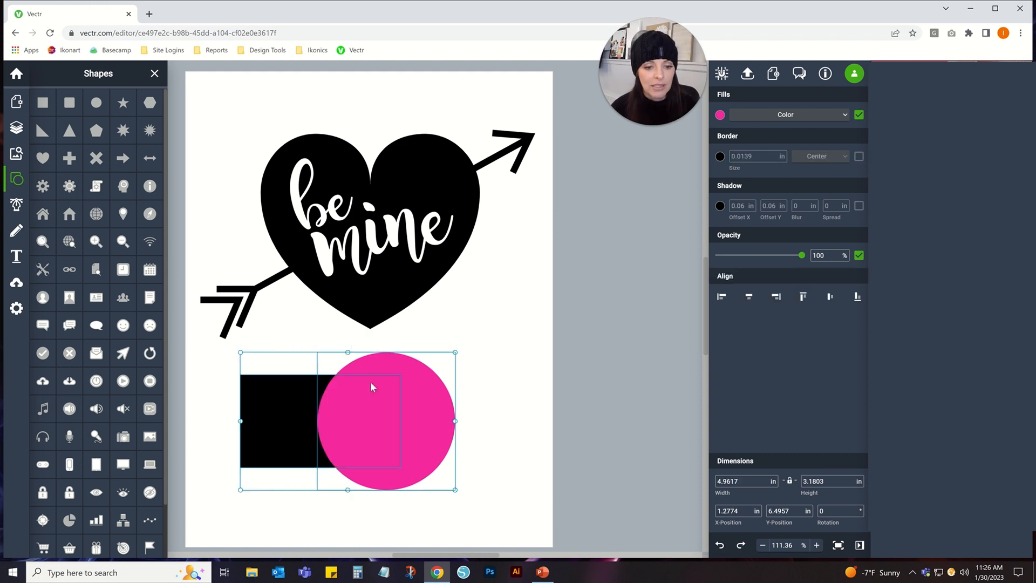
Try cutting out the overlap between the black rectangle and pink circle, then intersecting the two shapes, undoing each result
{"action": "left_click", "coordinate": [227, 368]}
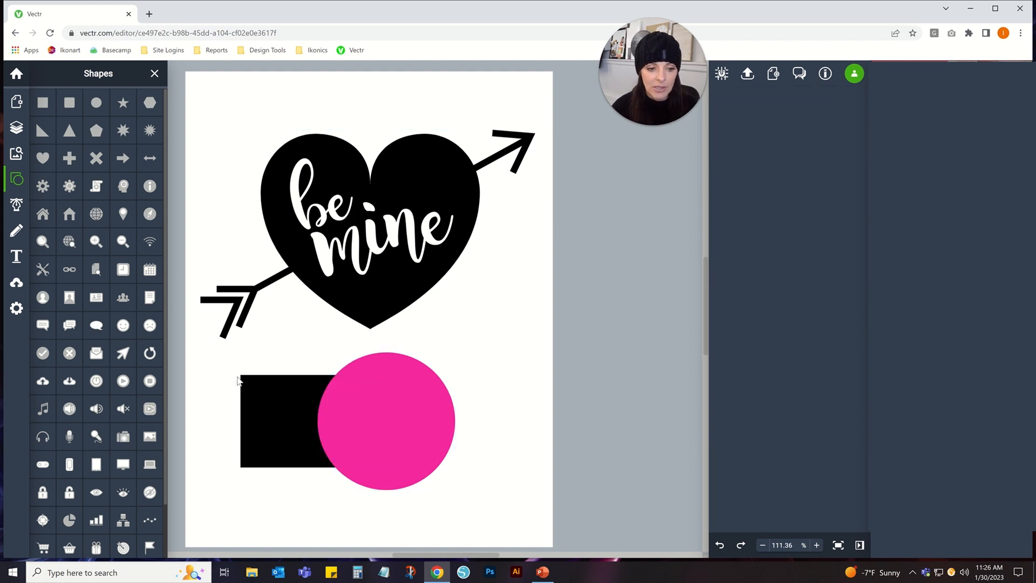
{"action": "left_click_drag", "start_coordinate": [220, 373], "coordinate": [430, 486]}
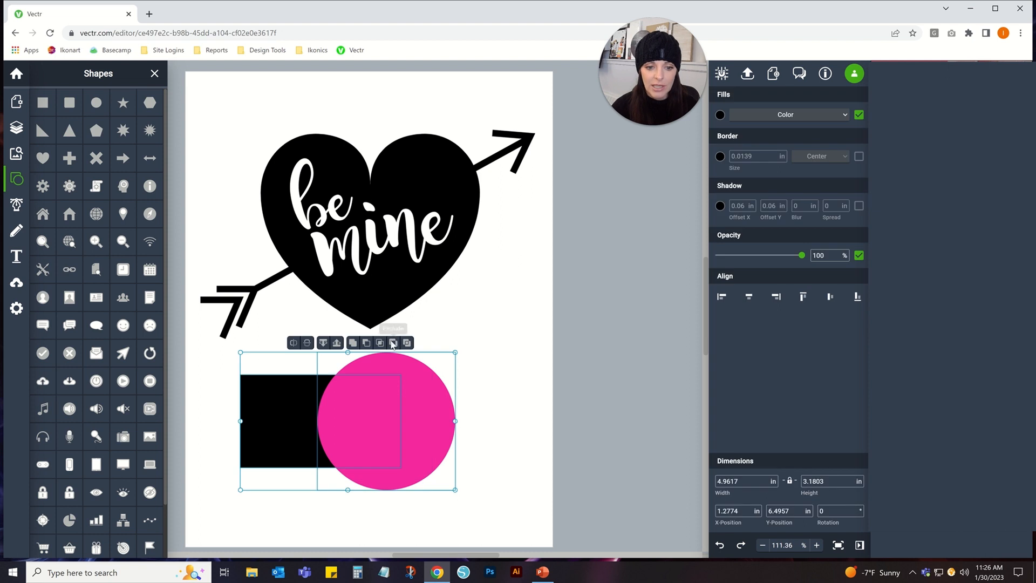
{"action": "left_click", "coordinate": [407, 343]}
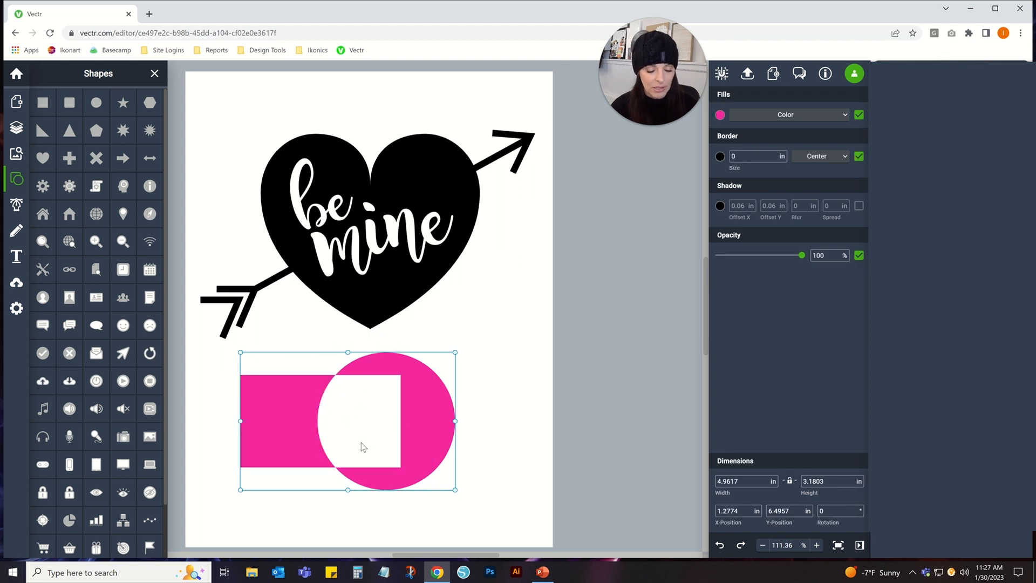
{"action": "key", "text": "ctrl+z"}
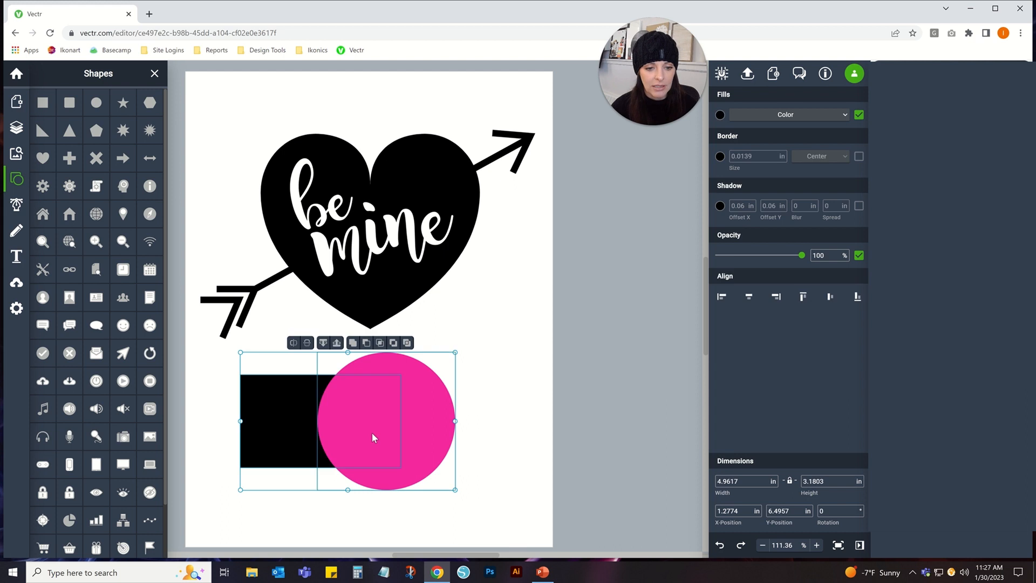
{"action": "left_click", "coordinate": [379, 343]}
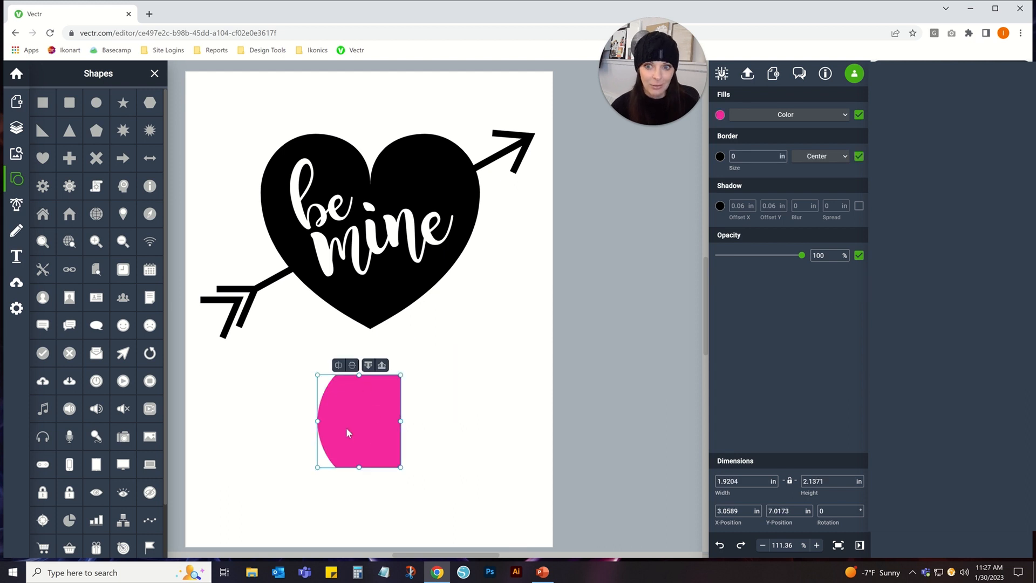
{"action": "key", "text": "ctrl+z"}
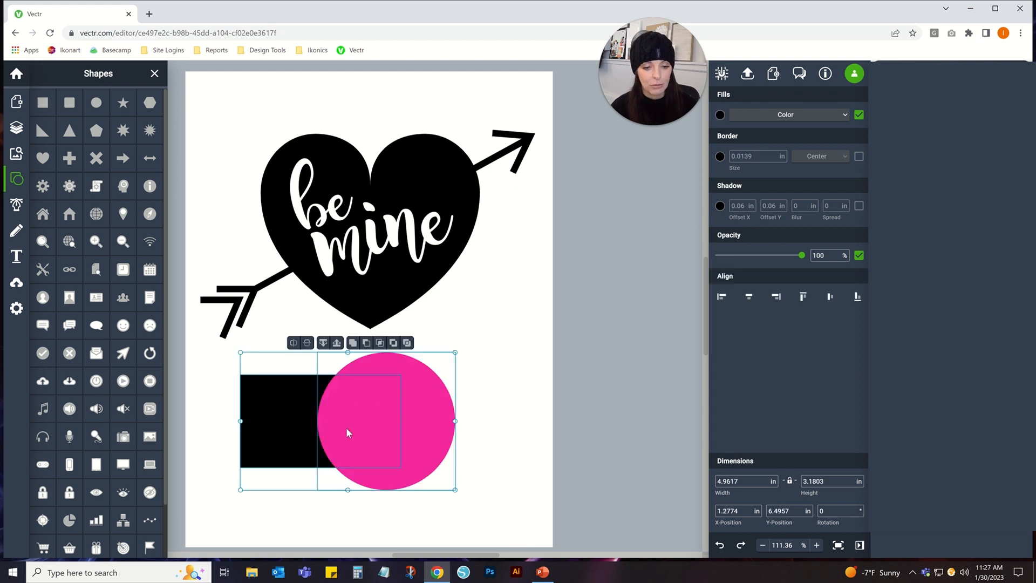
Subtract the pink circle from the black rectangle and move the notched shape slightly down
{"action": "left_click", "coordinate": [366, 343]}
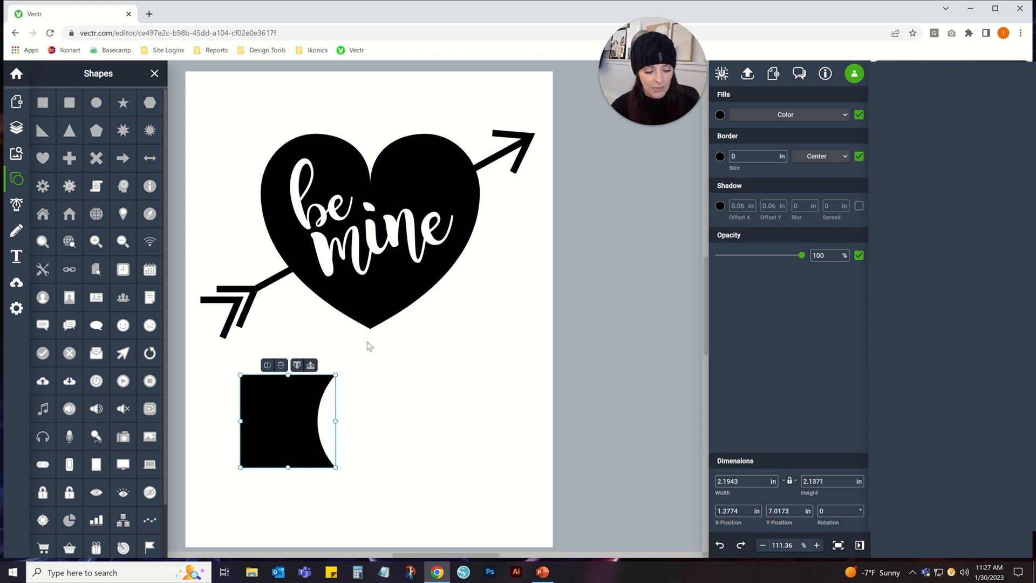
{"action": "left_click", "coordinate": [483, 391]}
{"action": "left_click_drag", "start_coordinate": [281, 399], "coordinate": [285, 425]}
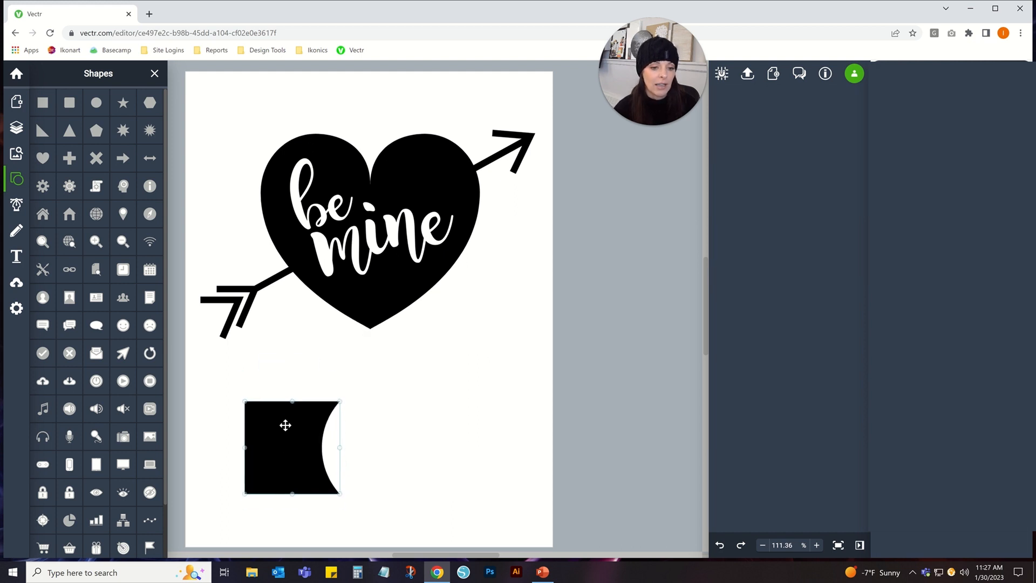
{"action": "left_click", "coordinate": [428, 424]}
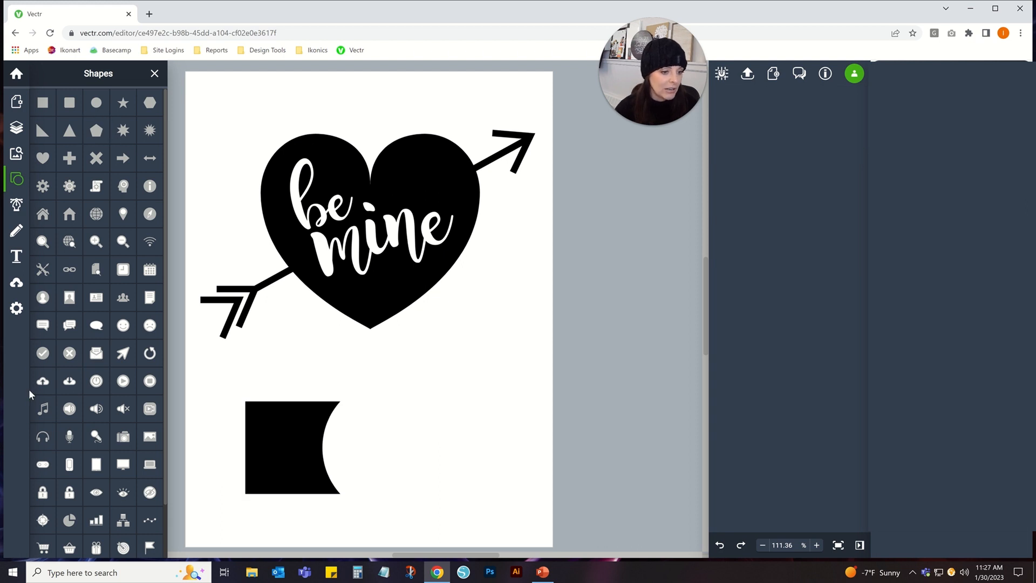
Place a music note shape beside the black notched shape, enlarge it to about 1.66 × 2.07 in, and fill it pink
{"action": "scroll", "coordinate": [76, 390], "scroll_direction": "down", "scroll_amount": 2}
{"action": "scroll", "coordinate": [120, 456], "scroll_direction": "up", "scroll_amount": 2}
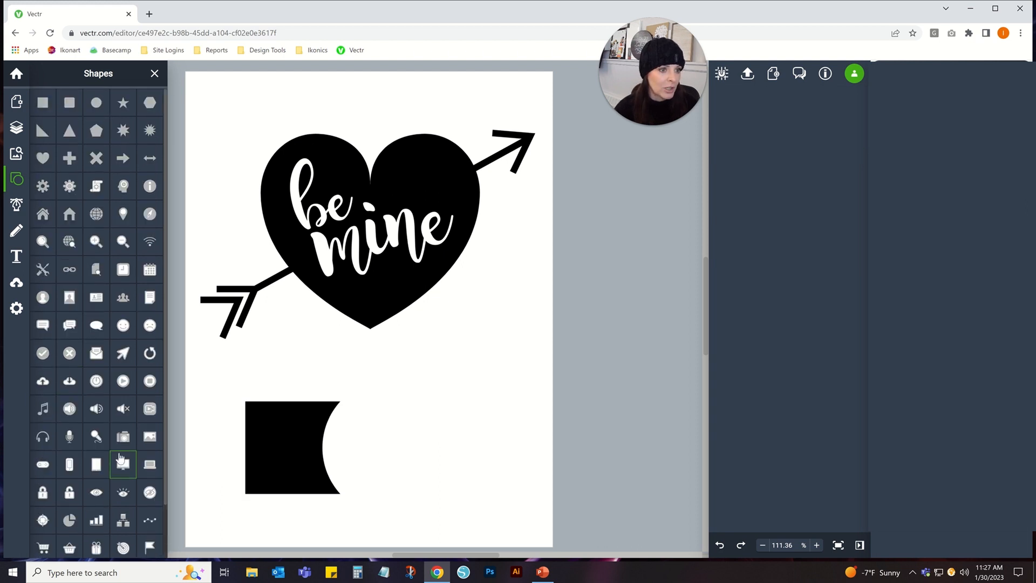
{"action": "scroll", "coordinate": [108, 448], "scroll_direction": "down", "scroll_amount": 1}
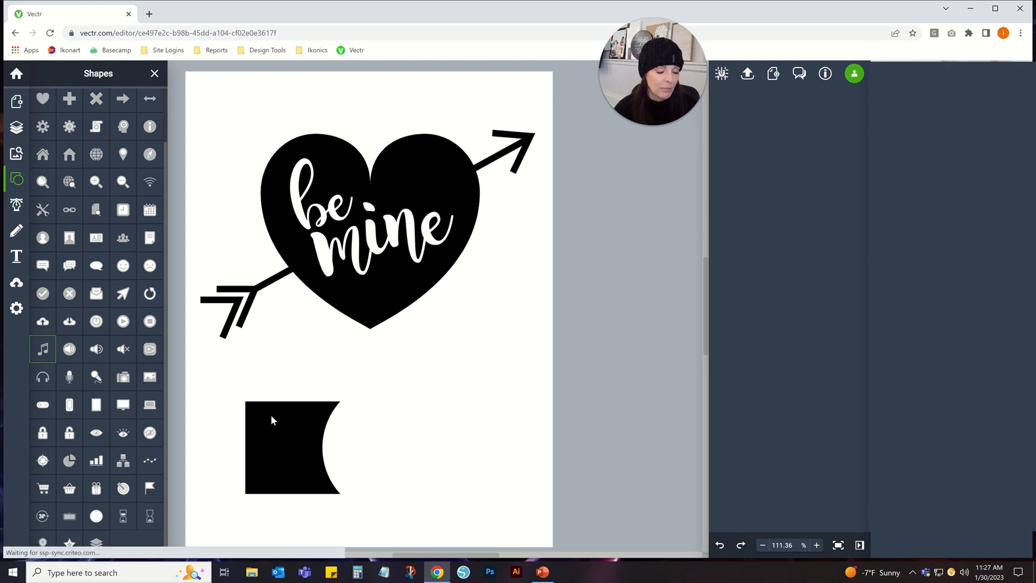
{"action": "left_click_drag", "start_coordinate": [434, 414], "coordinate": [434, 413]}
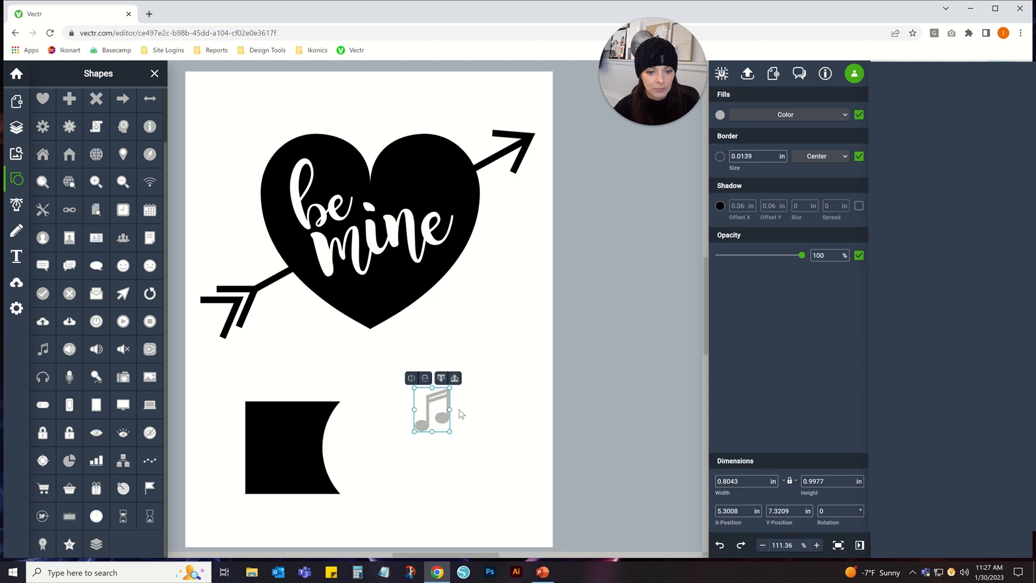
{"action": "left_click", "coordinate": [720, 115]}
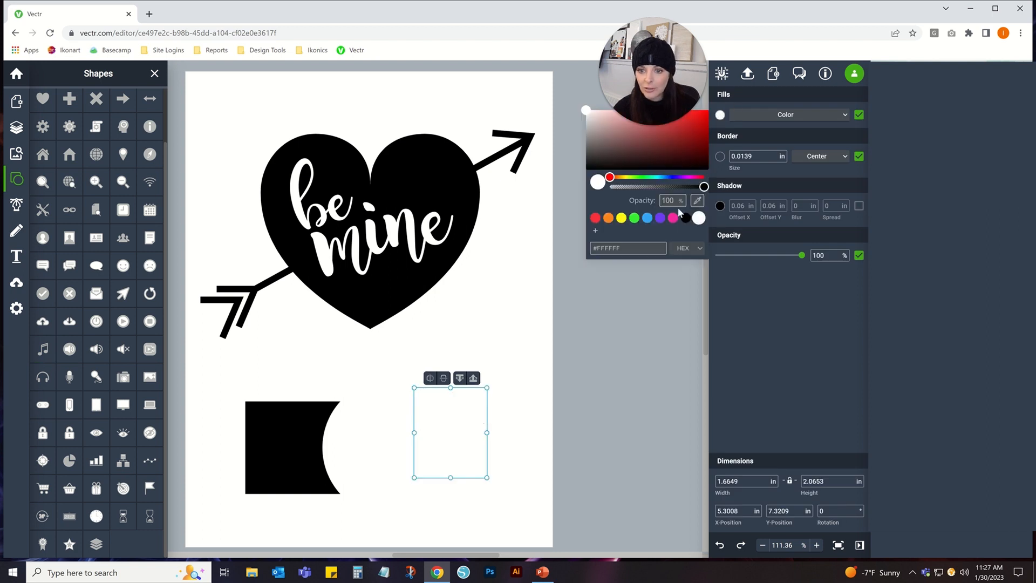
{"action": "left_click", "coordinate": [673, 218]}
Move the music note onto the black notched shape and scale it to about 1.17 × 1.45 in, at about X 1.64 in, Y 7.97 in
{"action": "left_click_drag", "start_coordinate": [424, 473], "coordinate": [253, 490]}
{"action": "left_click_drag", "start_coordinate": [311, 403], "coordinate": [291, 430]}
{"action": "left_click_drag", "start_coordinate": [273, 469], "coordinate": [290, 454]}
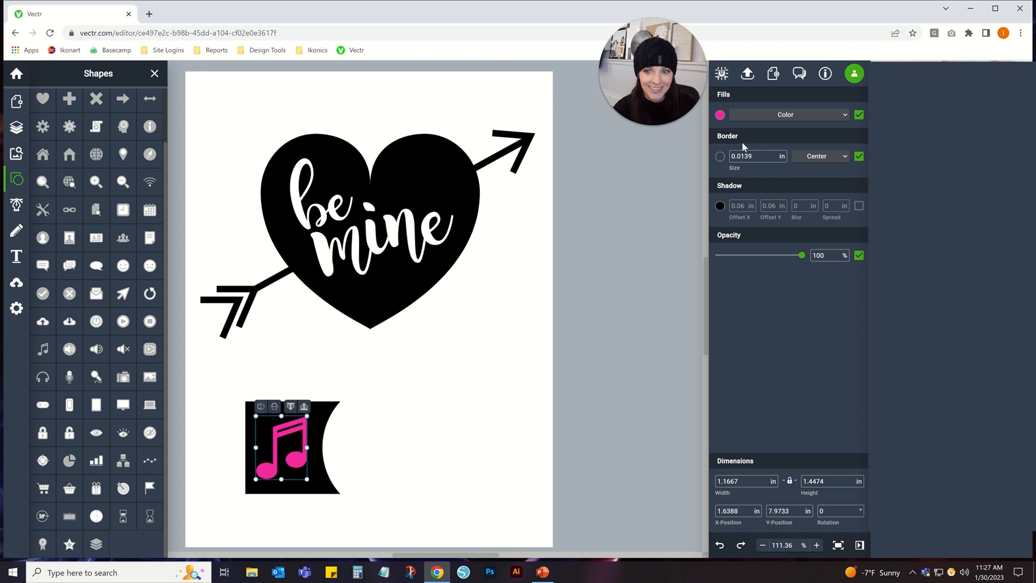
Fill the music note on the black notched shape with white
{"action": "left_click", "coordinate": [720, 115]}
{"action": "left_click", "coordinate": [700, 217]}
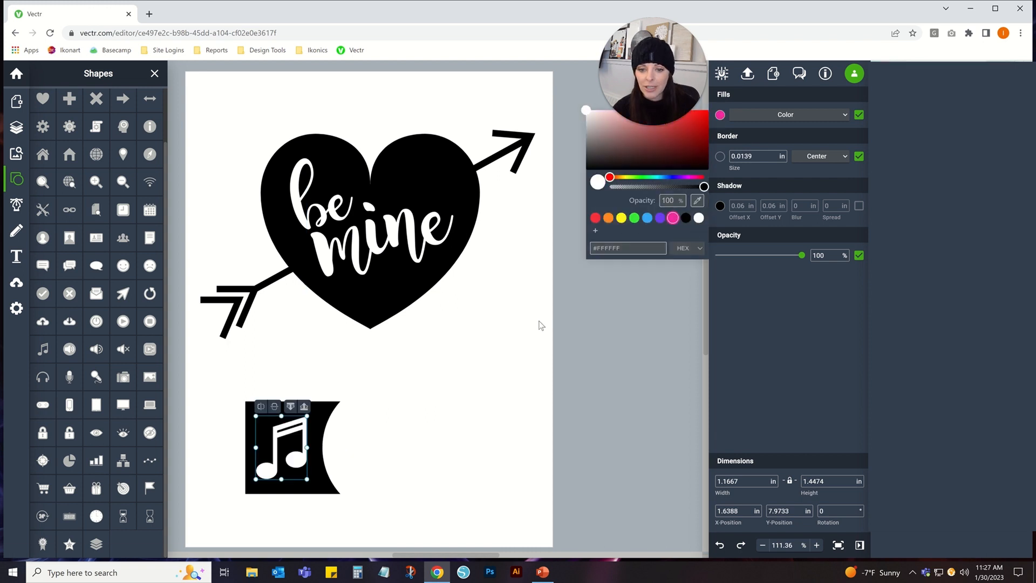
{"action": "left_click", "coordinate": [445, 416]}
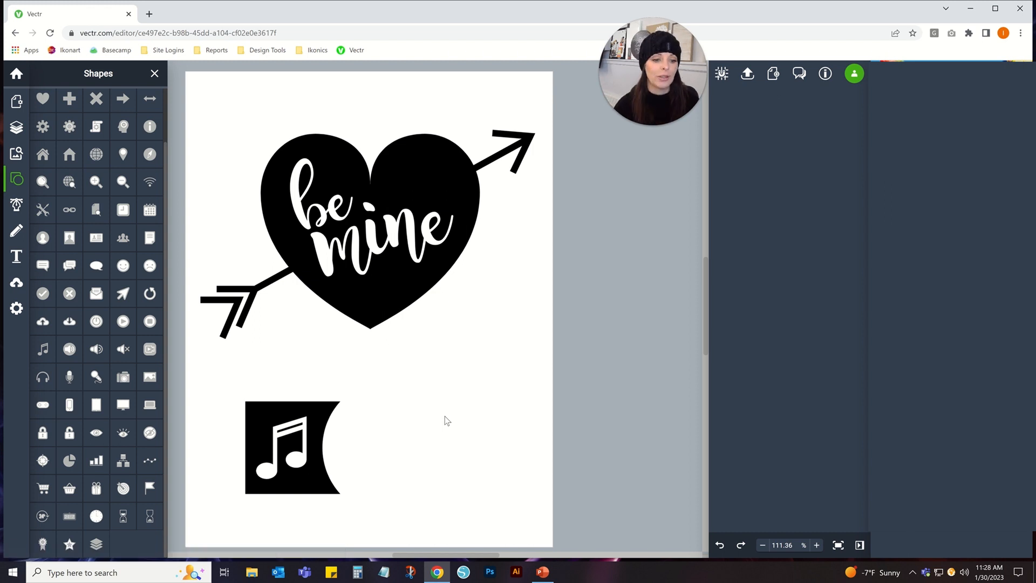
{"action": "key", "text": "t"}
{"action": "left_click", "coordinate": [380, 436]}
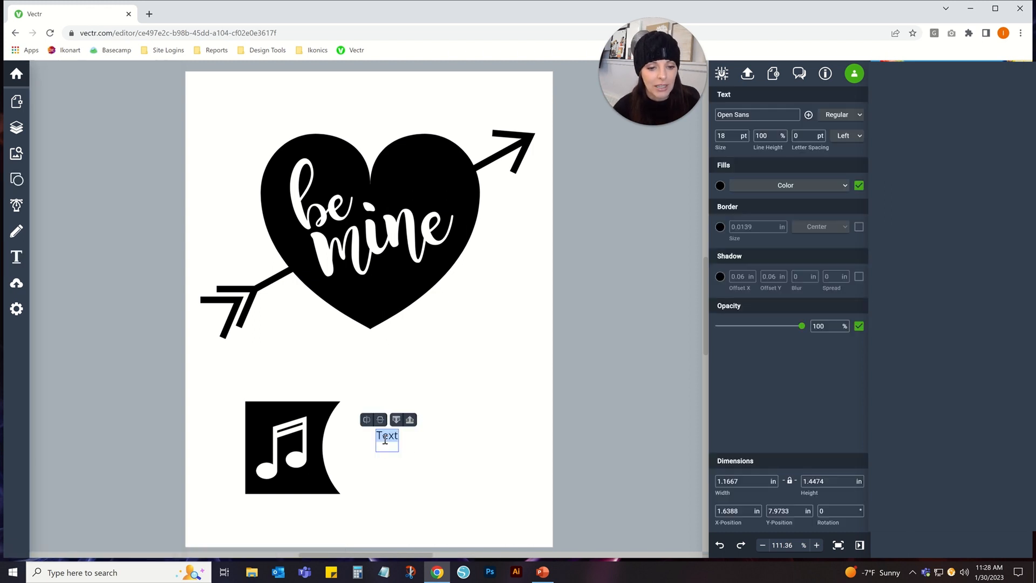
{"action": "left_click", "coordinate": [213, 194]}
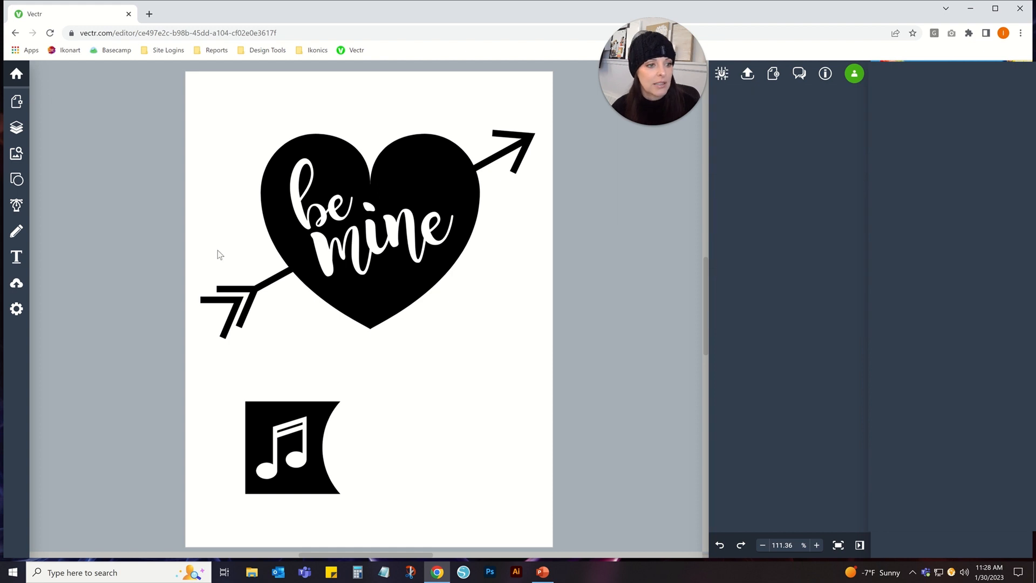
Draw a text box about 3.13 × 1.33 in beside the music note shape, enter "Swanson Music Company", and select all its text
{"action": "left_click", "coordinate": [16, 257]}
{"action": "left_click_drag", "start_coordinate": [355, 419], "coordinate": [491, 478]}
{"action": "type", "text": "Swanson"}
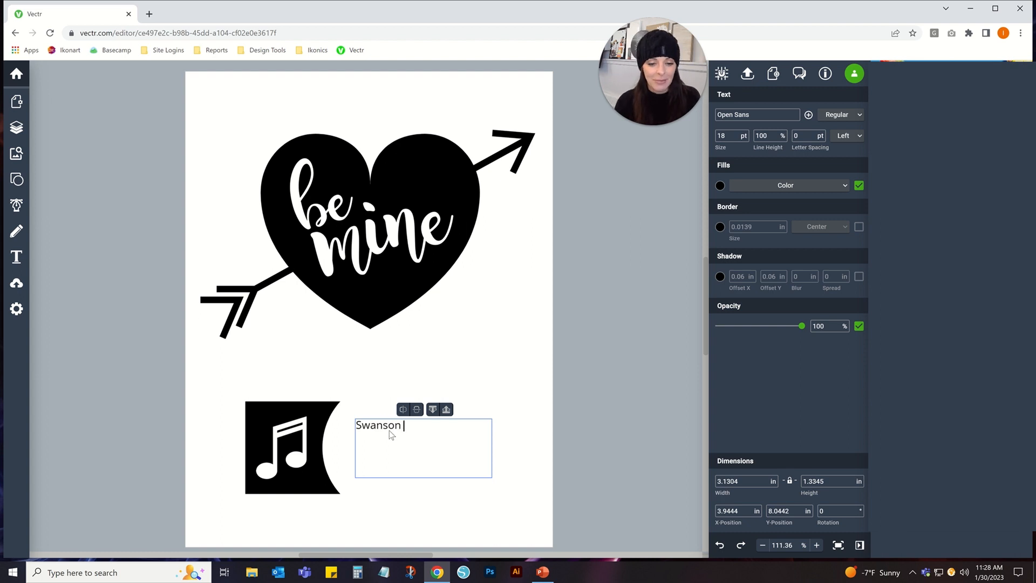
{"action": "type", "text": " Music Company"}
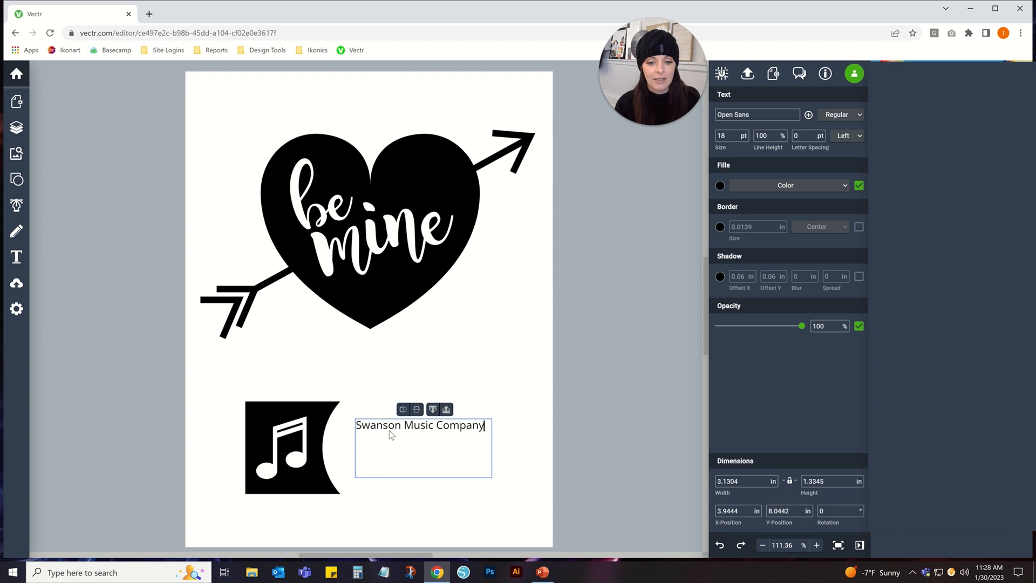
{"action": "key", "text": "ctrl+a"}
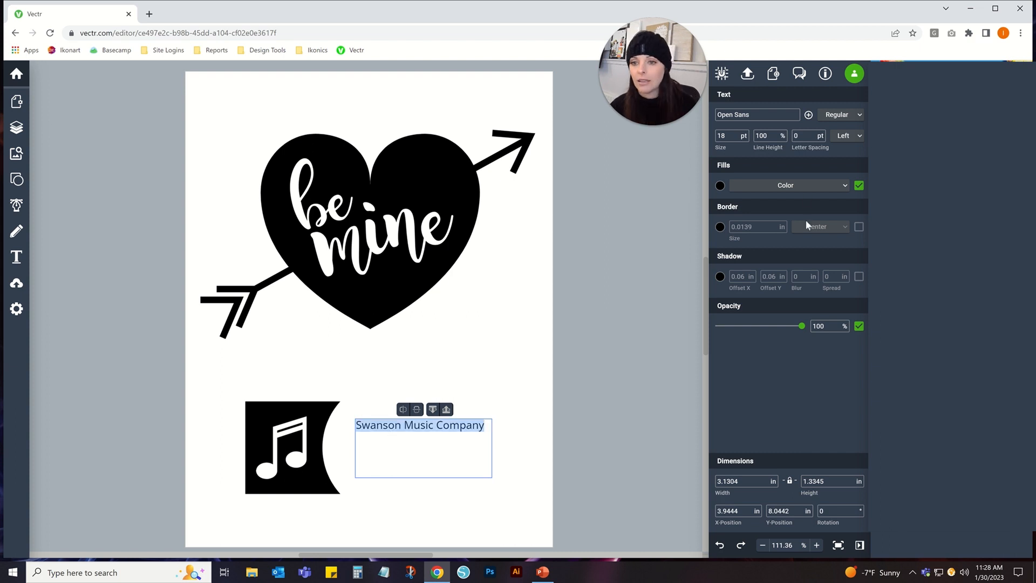
Set the "Swanson Music Company" text in the Piazzolla font with the Black weight
{"action": "left_click", "coordinate": [757, 114]}
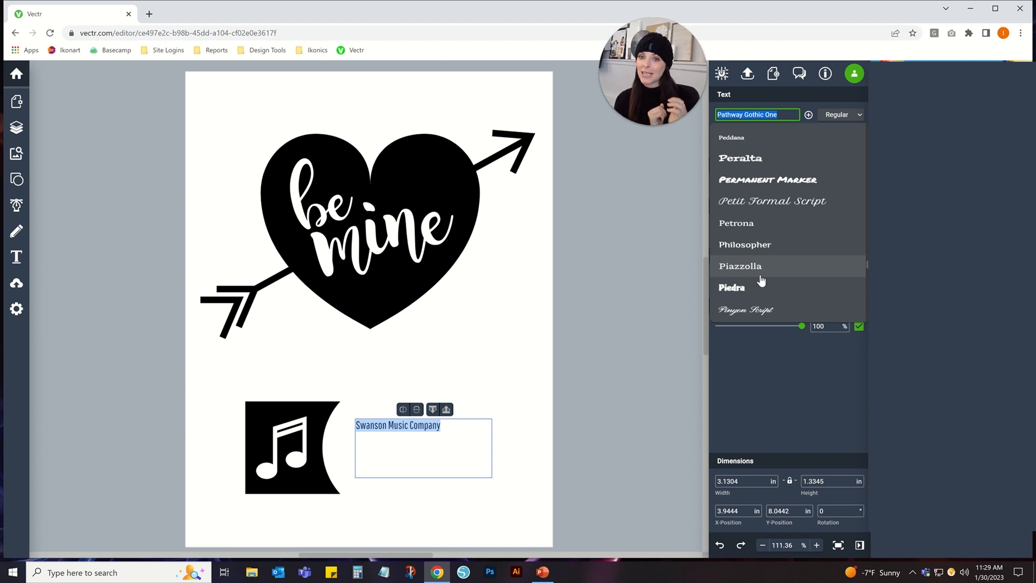
{"action": "left_click", "coordinate": [761, 280]}
{"action": "left_click", "coordinate": [839, 116]}
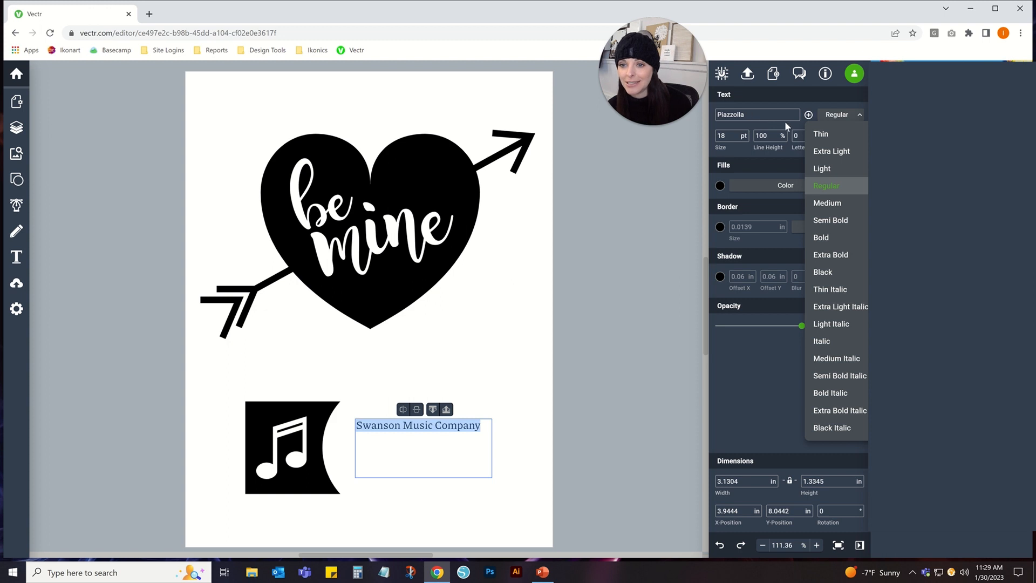
{"action": "left_click", "coordinate": [841, 219]}
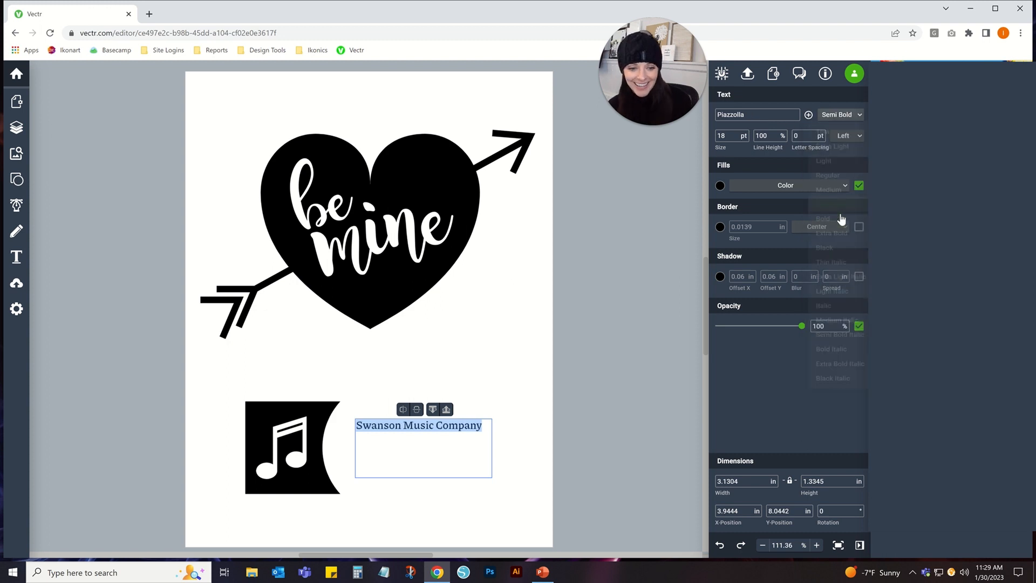
{"action": "left_click", "coordinate": [831, 113]}
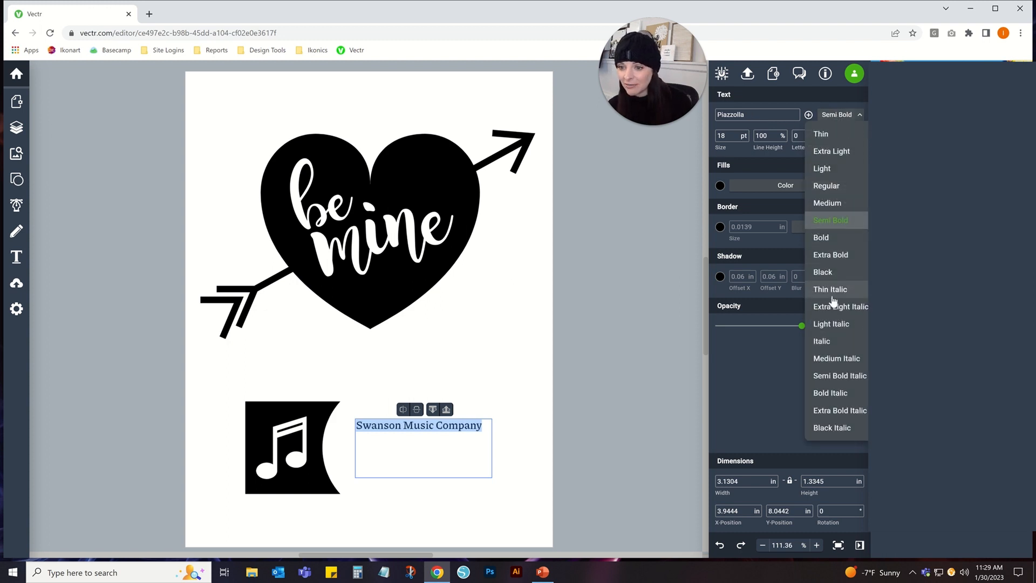
{"action": "left_click", "coordinate": [831, 272]}
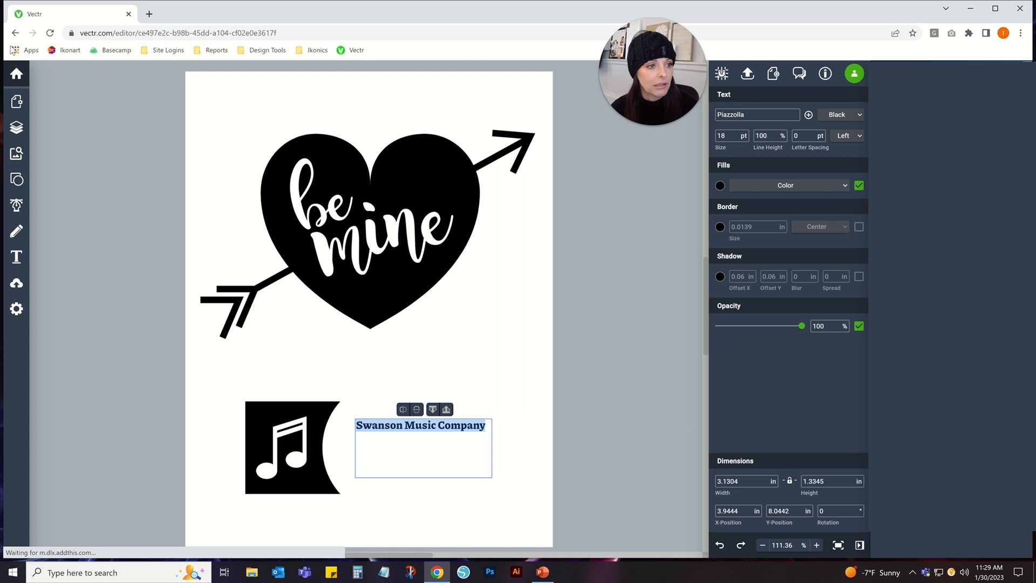
{"action": "key", "text": "Escape"}
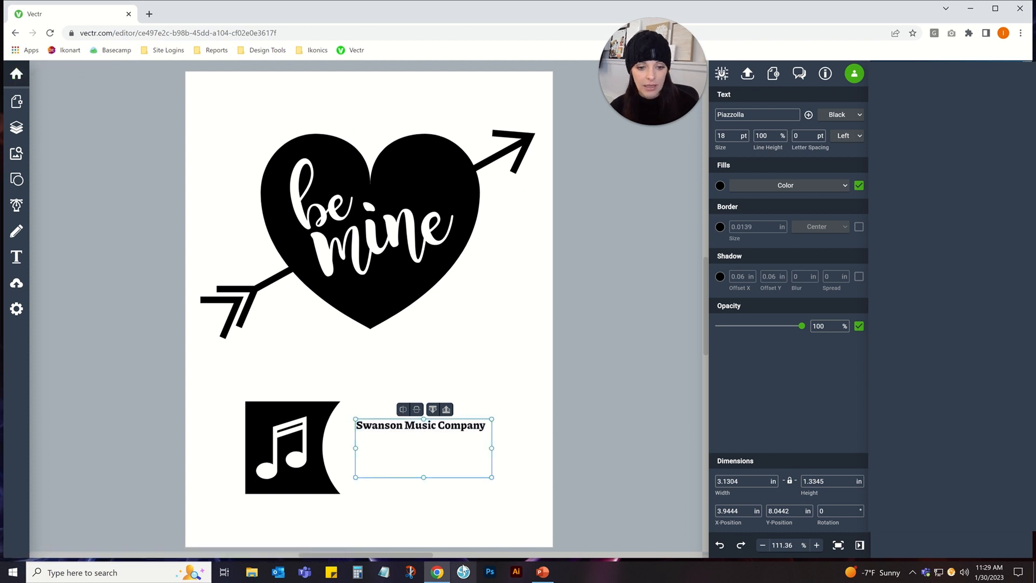
Convert the "Swanson Music Company" text to outlines, enlarge it to about 4.39 in wide, and place it beside the notched shape
{"action": "right_click", "coordinate": [465, 430]}
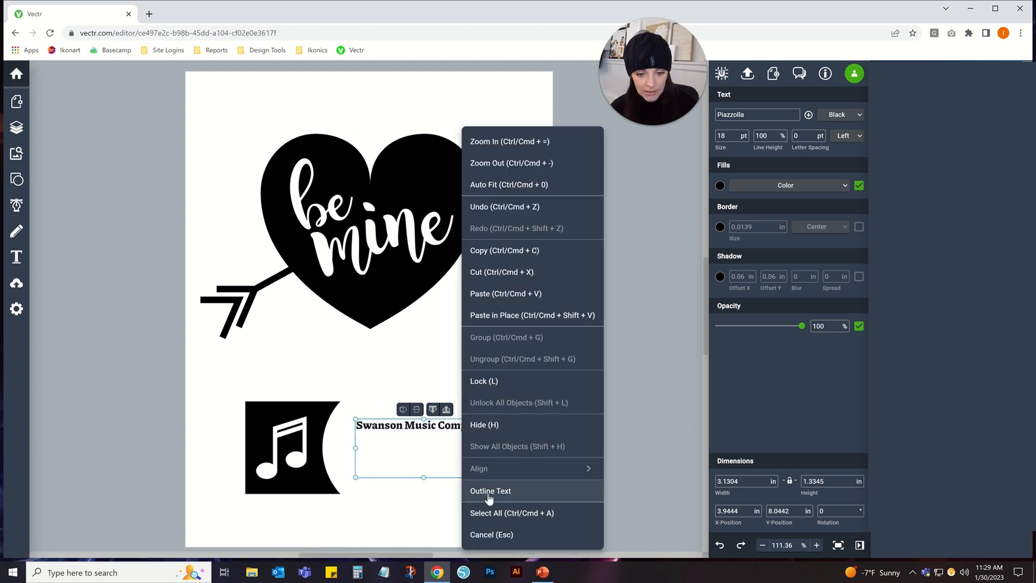
{"action": "left_click", "coordinate": [487, 491]}
{"action": "mouse_move", "coordinate": [487, 433]}
{"action": "left_mouse_down"}
{"action": "mouse_move", "coordinate": [536, 453]}
{"action": "mouse_move", "coordinate": [491, 435]}
{"action": "left_mouse_up"}
{"action": "left_click", "coordinate": [56, 316]}
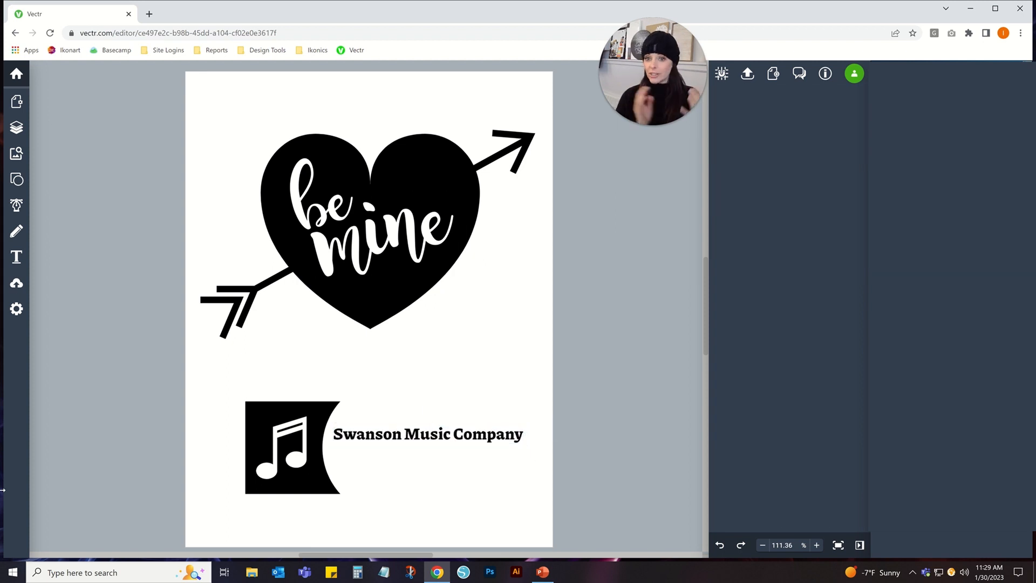
Draw a straight horizontal line about 4.39 in long beneath the "Swanson Music Company" lettering
{"action": "left_click", "coordinate": [17, 204]}
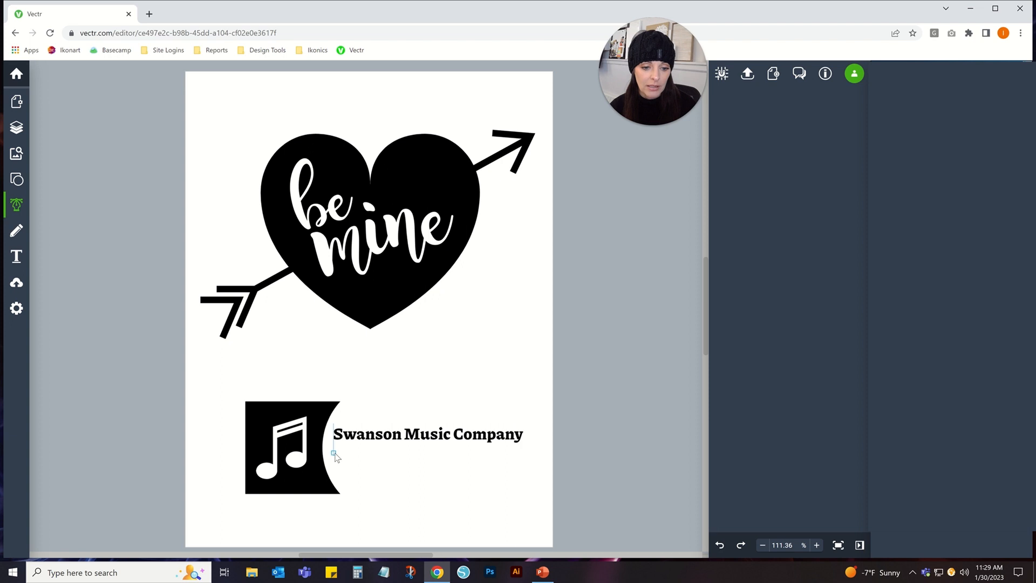
{"action": "left_click", "coordinate": [515, 463], "text": "shift"}
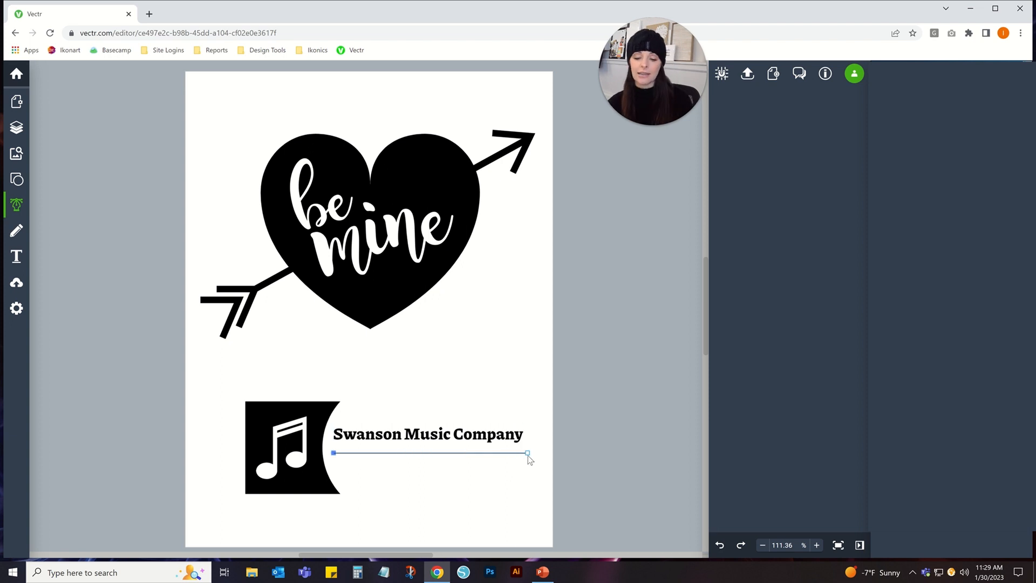
{"action": "left_click", "coordinate": [525, 455], "text": "shift"}
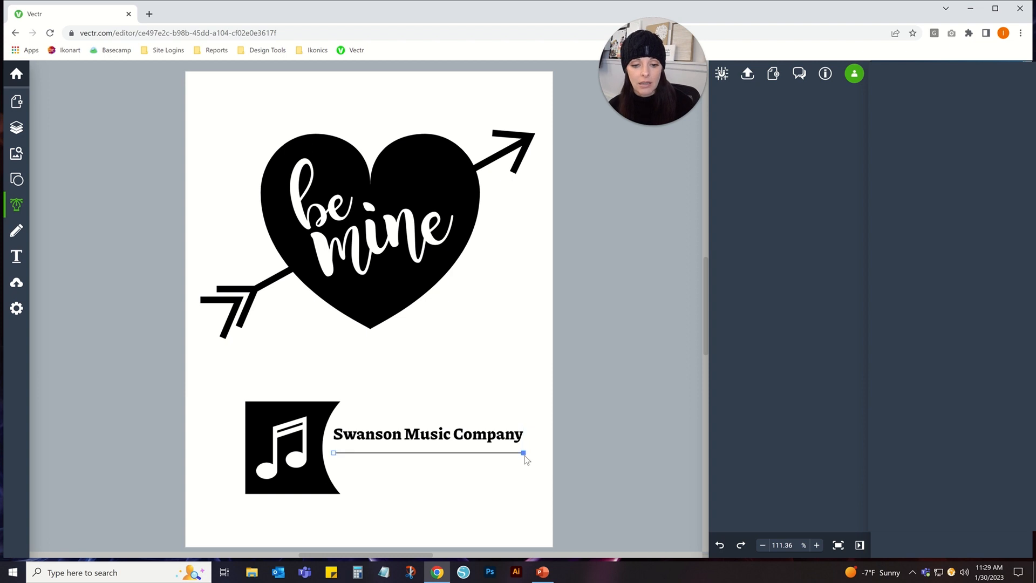
{"action": "key", "text": "Escape"}
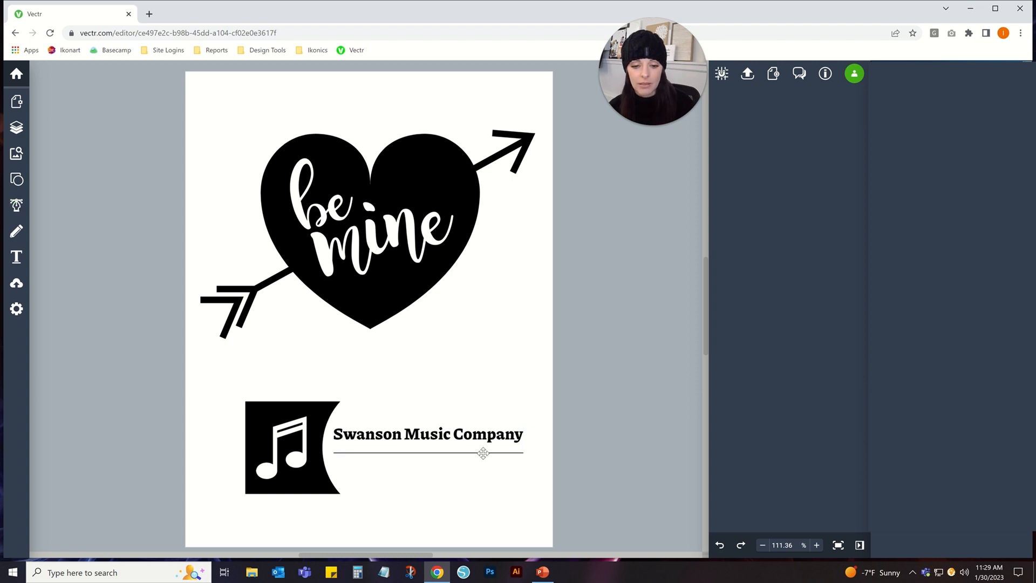
Set the line's border size to 0.02 in and move it up closer to the company name, at about Y 8.69 in
{"action": "left_click", "coordinate": [483, 453]}
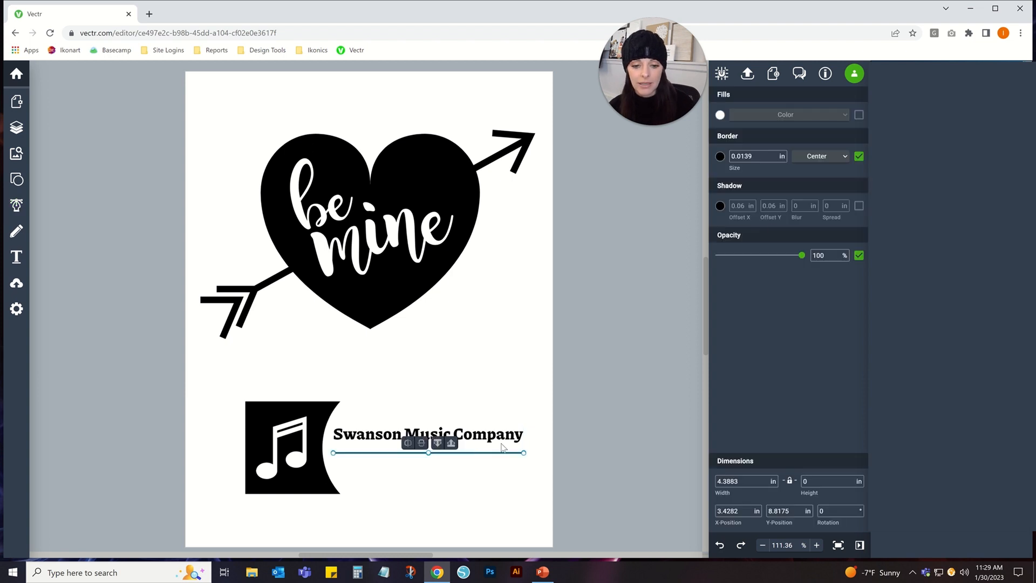
{"action": "left_click", "coordinate": [759, 156]}
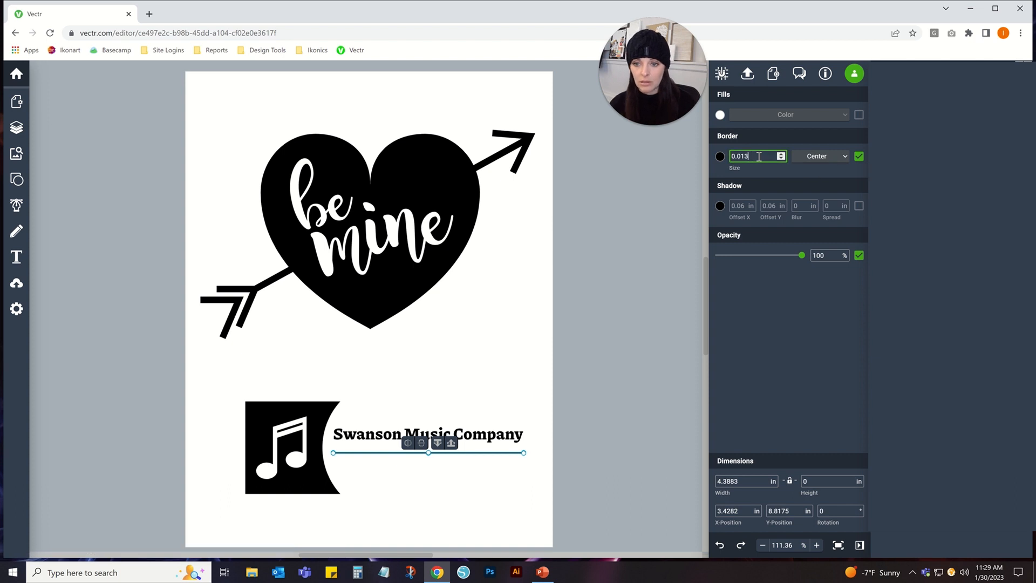
{"action": "key", "text": "BackSpace"}
{"action": "key", "text": "BackSpace"}
{"action": "type", "text": "2"}
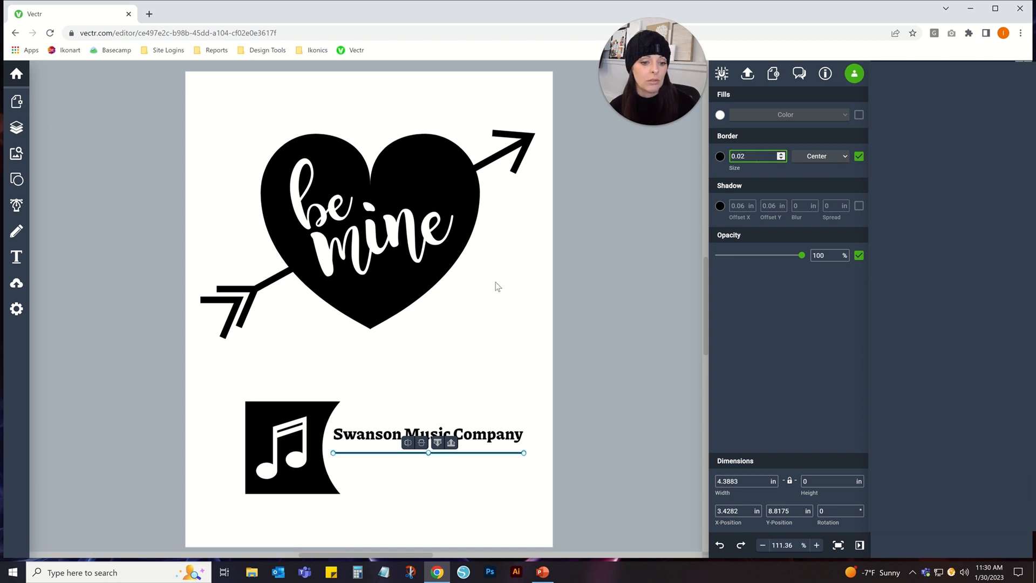
{"action": "left_click", "coordinate": [448, 394]}
{"action": "left_click_drag", "start_coordinate": [476, 464], "coordinate": [478, 464]}
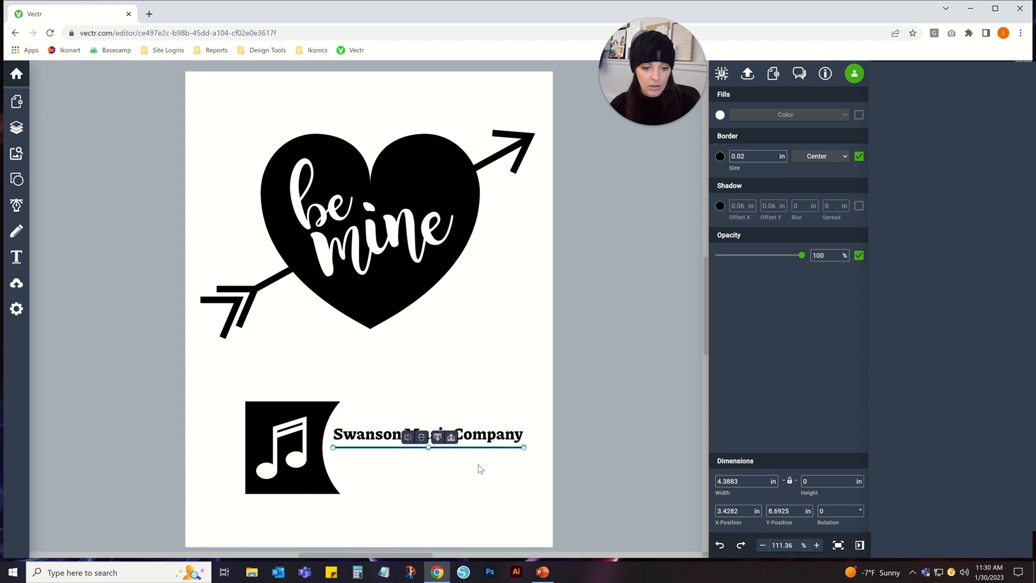
Add the tagline "LESSONS I REPAIR I CLASSES" in Catamaran Semi Bold, 18 pt, and position it just below the line
{"action": "left_click", "coordinate": [519, 342]}
{"action": "key", "text": "t"}
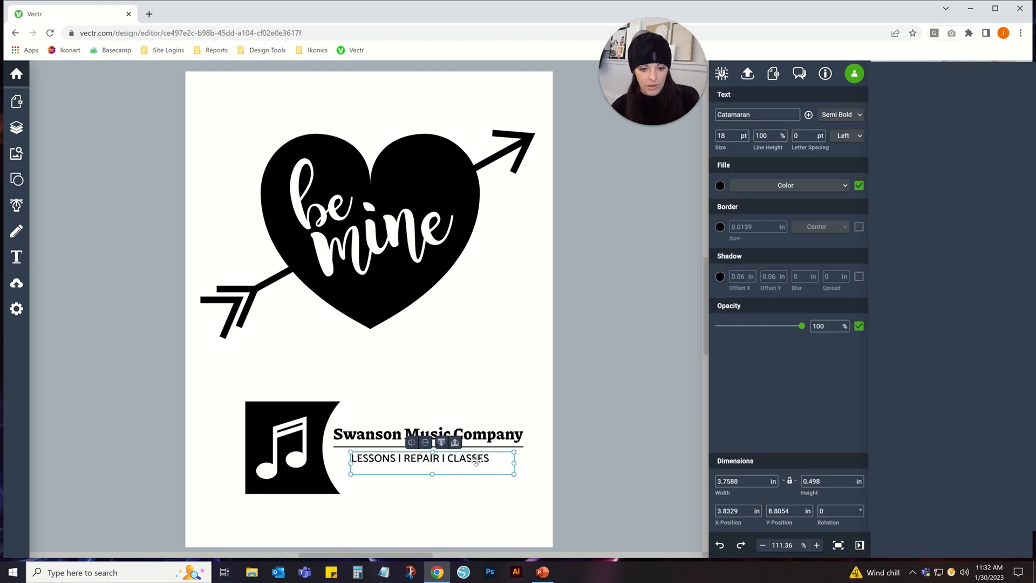
{"action": "left_click_drag", "start_coordinate": [475, 459], "coordinate": [478, 458]}
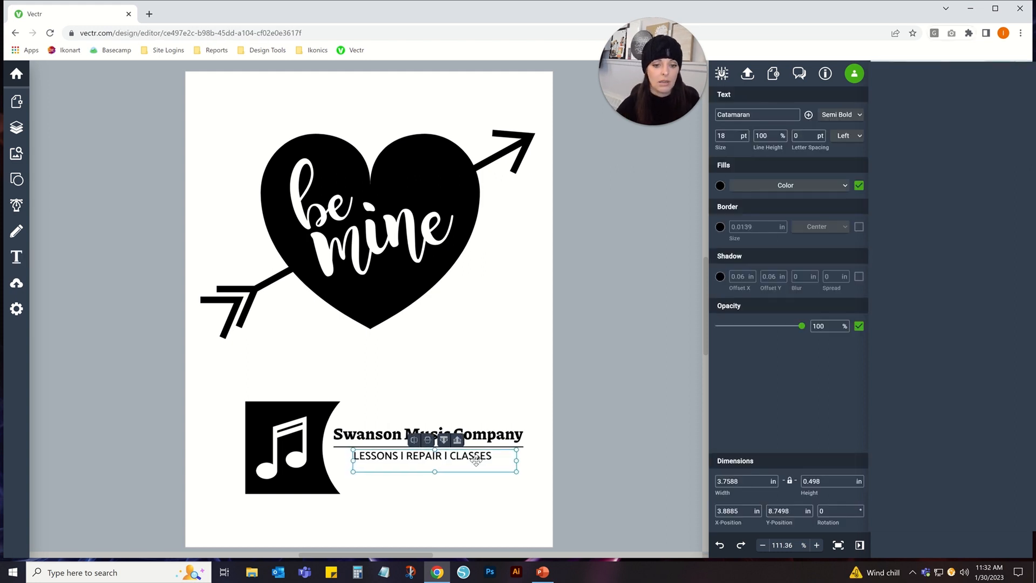
{"action": "left_click", "coordinate": [499, 540]}
Convert the "LESSONS I REPAIR I CLASSES" tagline to outlines
{"action": "left_click", "coordinate": [477, 456]}
{"action": "right_click", "coordinate": [478, 456]}
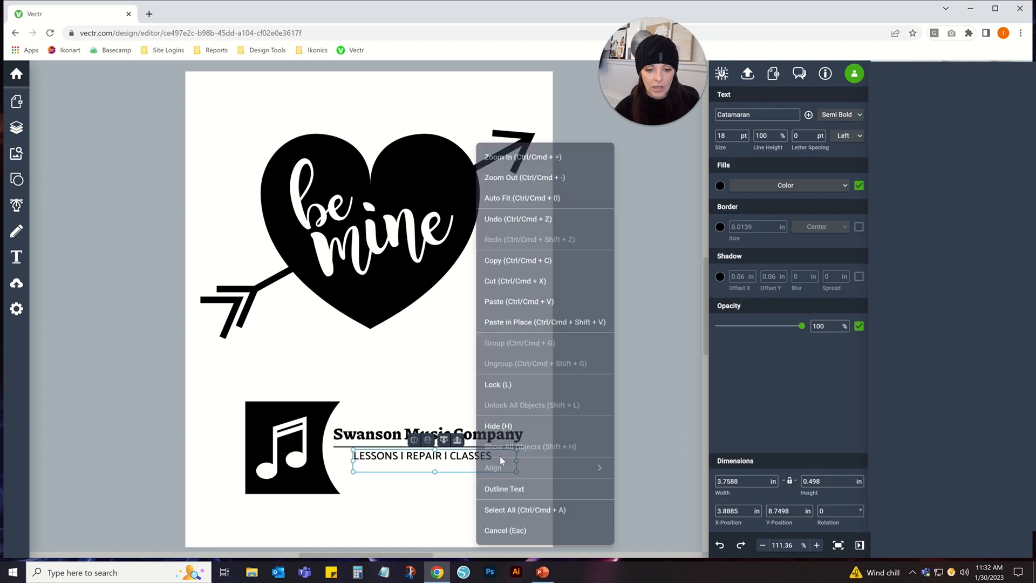
{"action": "left_click", "coordinate": [512, 490]}
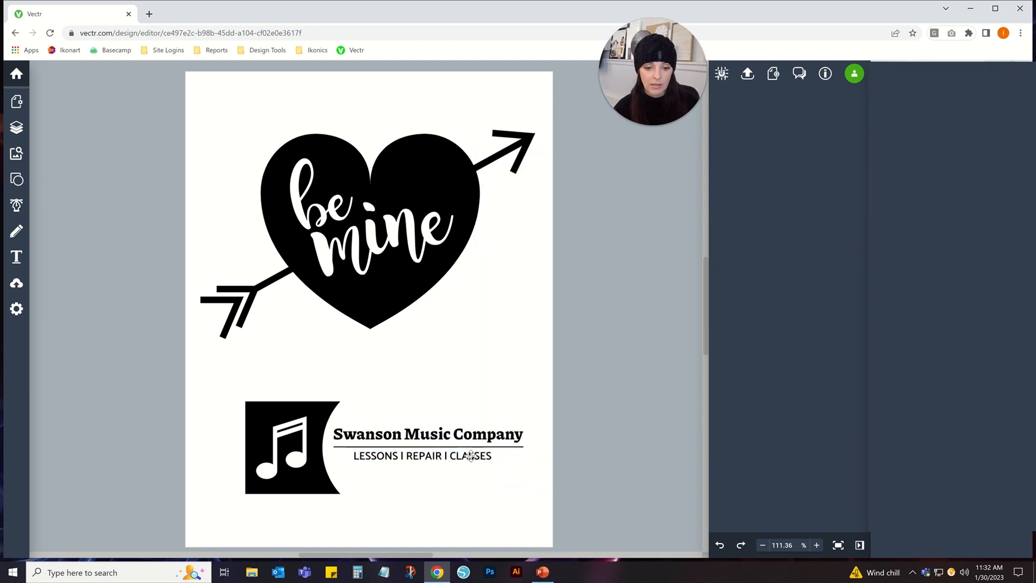
Center the tagline horizontally with the "Swanson Music Company" lettering
{"action": "left_click", "coordinate": [488, 436], "text": "shift"}
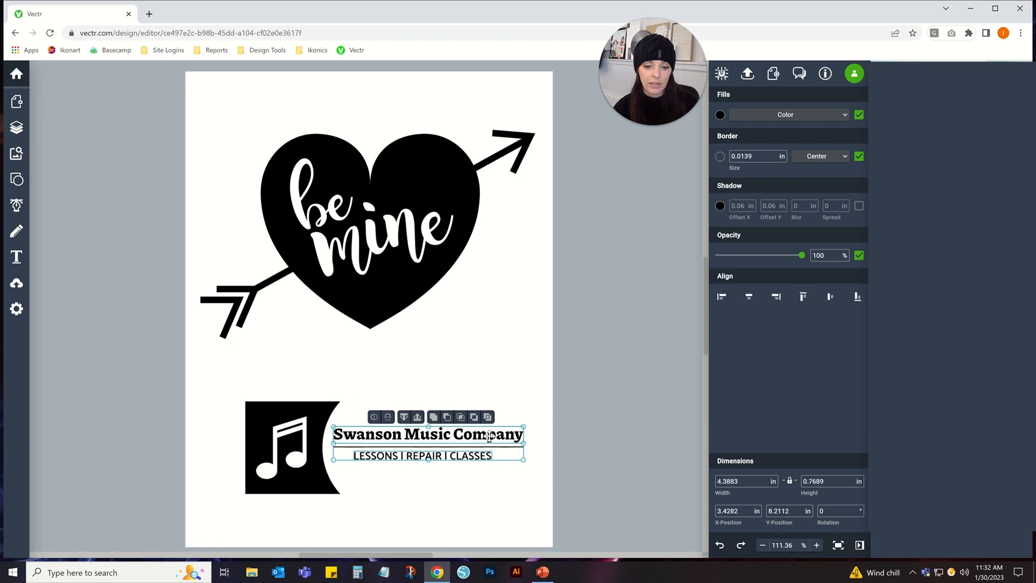
{"action": "right_click", "coordinate": [489, 434]}
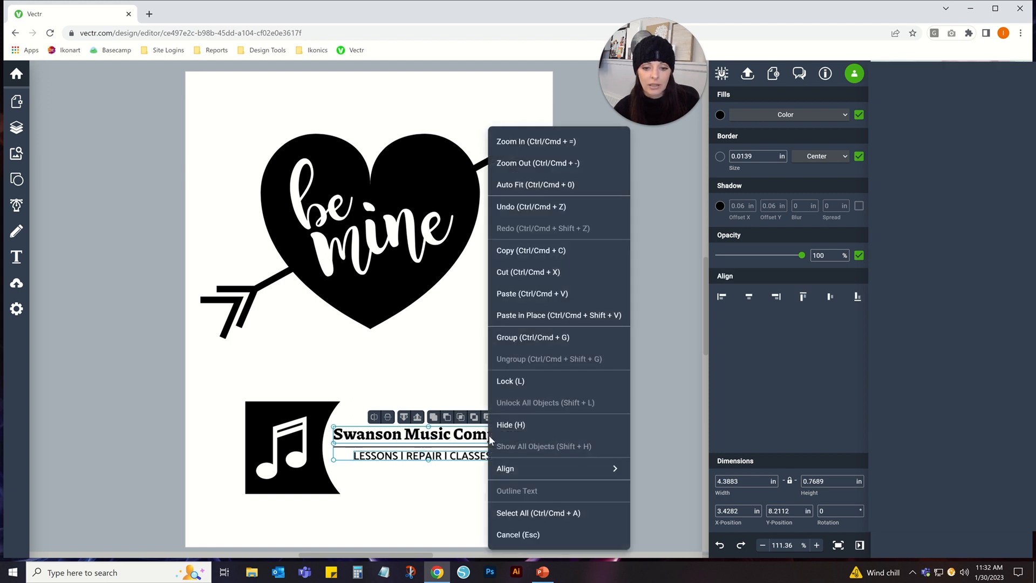
{"action": "mouse_move", "coordinate": [572, 468]}
{"action": "left_click", "coordinate": [665, 447]}
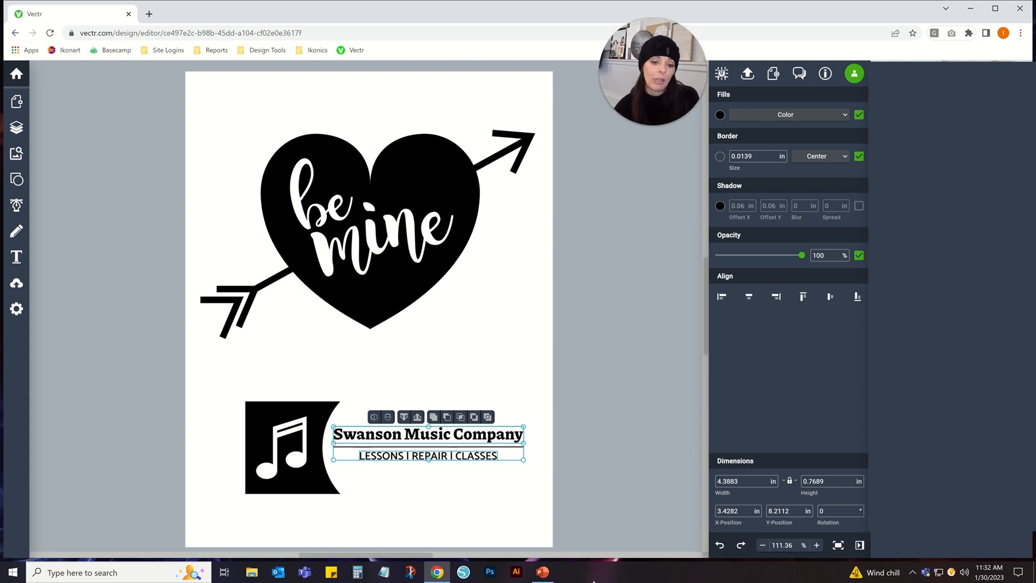
Move the company name, line and tagline together slightly down to about X 3.40 in, Y 8.29 in
{"action": "left_click", "coordinate": [484, 512]}
{"action": "left_click", "coordinate": [420, 430]}
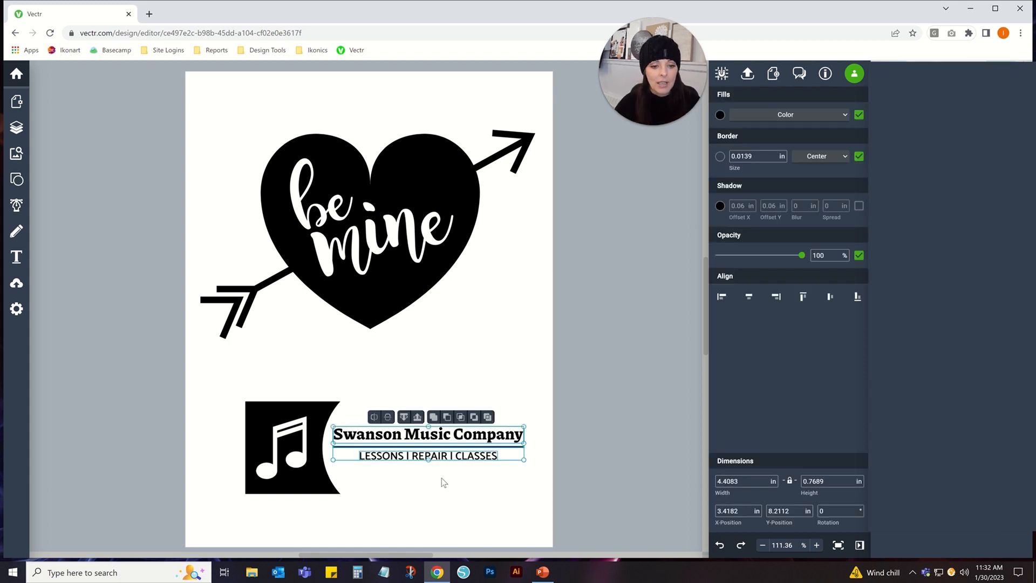
{"action": "key", "text": "Left"}
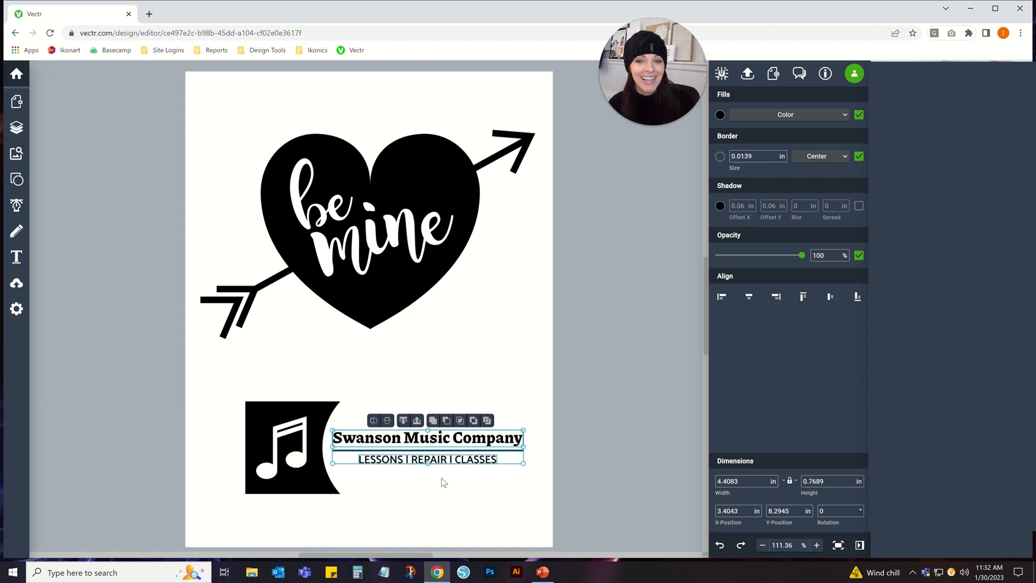
{"action": "left_click", "coordinate": [481, 376]}
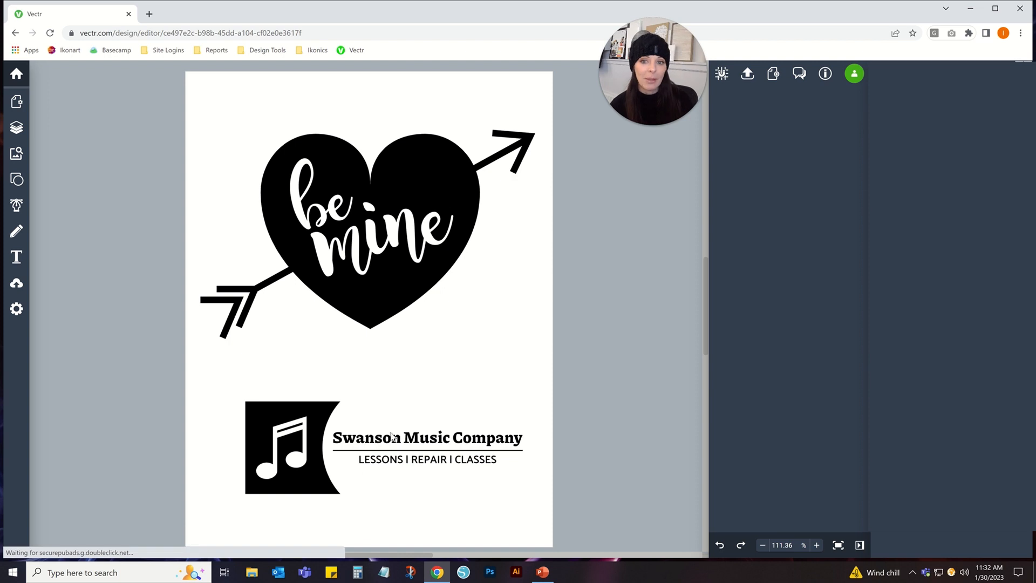
Scale down the music company logo and the heart artwork and stack both in the upper part of the page
{"action": "left_click_drag", "start_coordinate": [230, 382], "coordinate": [583, 514]}
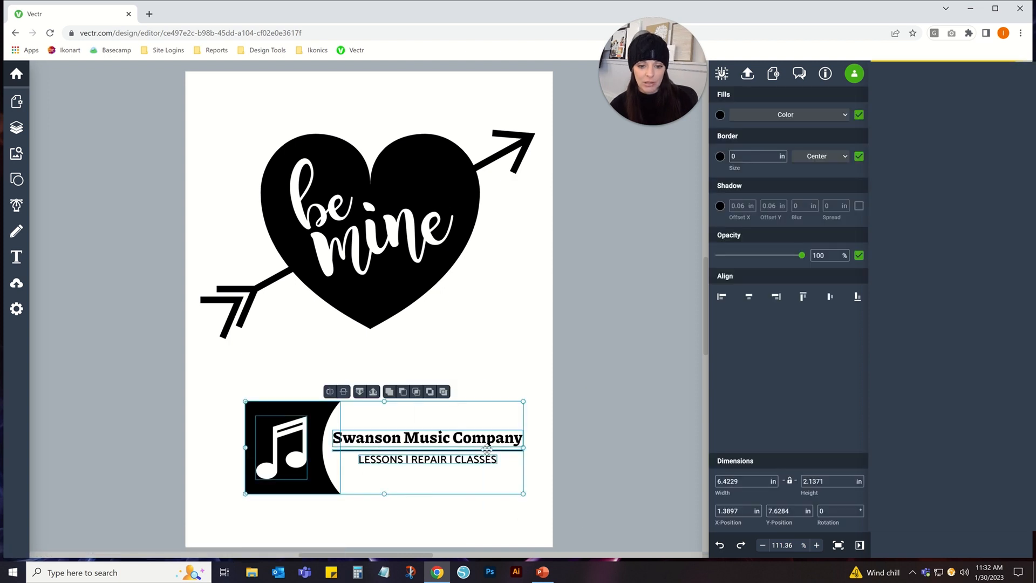
{"action": "left_click_drag", "start_coordinate": [482, 437], "coordinate": [467, 442]}
{"action": "left_click_drag", "start_coordinate": [168, 79], "coordinate": [660, 370]}
{"action": "left_click_drag", "start_coordinate": [405, 296], "coordinate": [406, 281]}
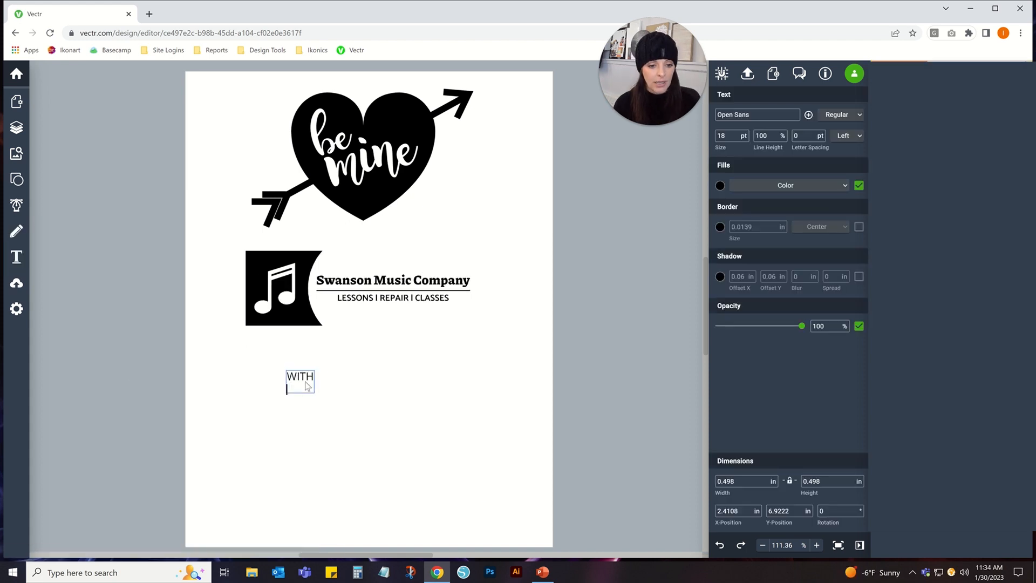
Place the text "WITH MY" centered below the logo and add a separate text "whole heart" directly beneath it
{"action": "left_click_drag", "start_coordinate": [296, 376], "coordinate": [356, 370]}
{"action": "left_click", "coordinate": [33, 256]}
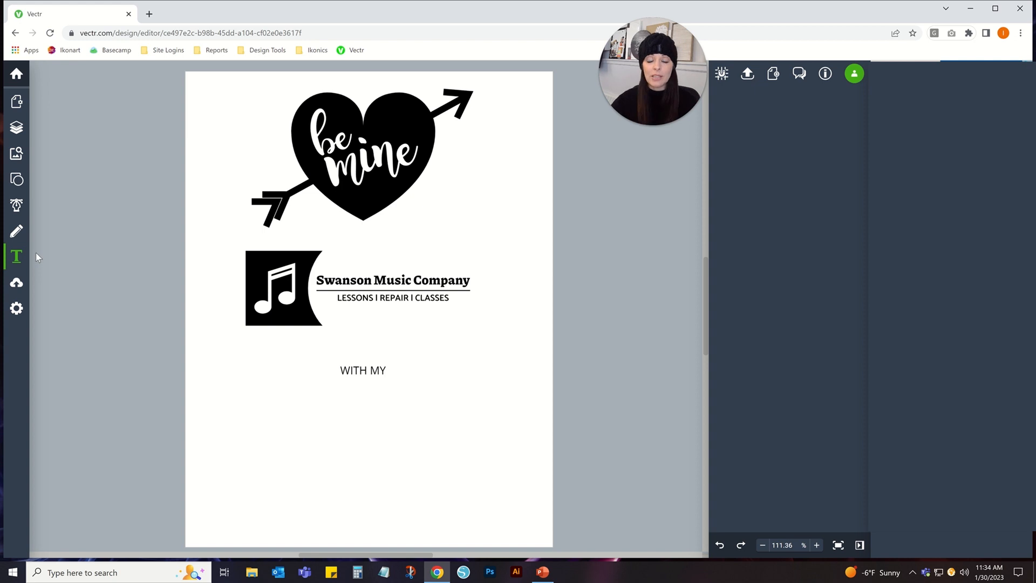
{"action": "left_click", "coordinate": [360, 404]}
{"action": "type", "text": "whole heart"}
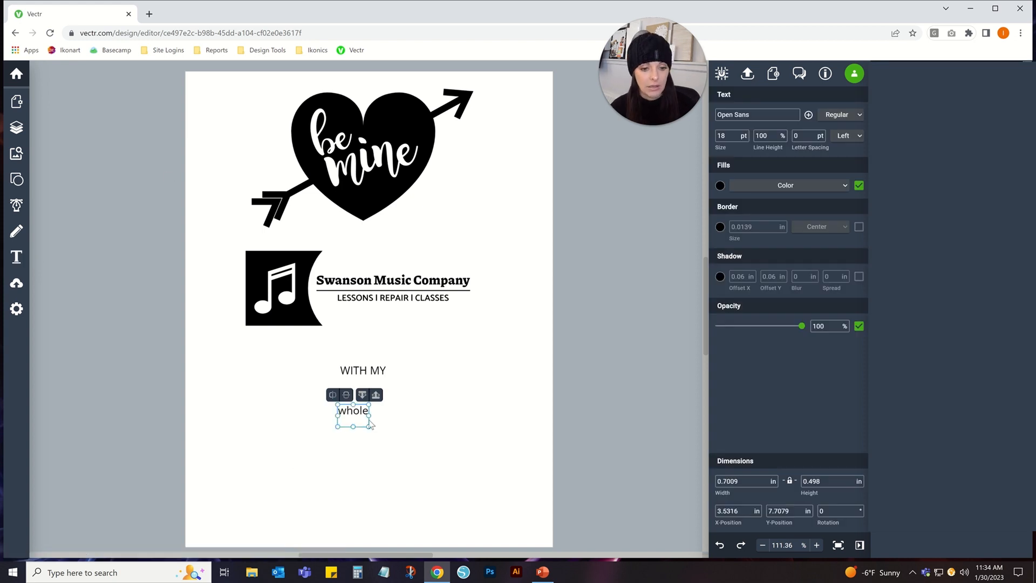
{"action": "left_click_drag", "start_coordinate": [375, 416], "coordinate": [380, 387]}
Add a separate text "FOR MY" directly beneath "whole heart"
{"action": "left_click", "coordinate": [361, 429]}
{"action": "left_click", "coordinate": [345, 438]}
{"action": "type", "text": "FOR"}
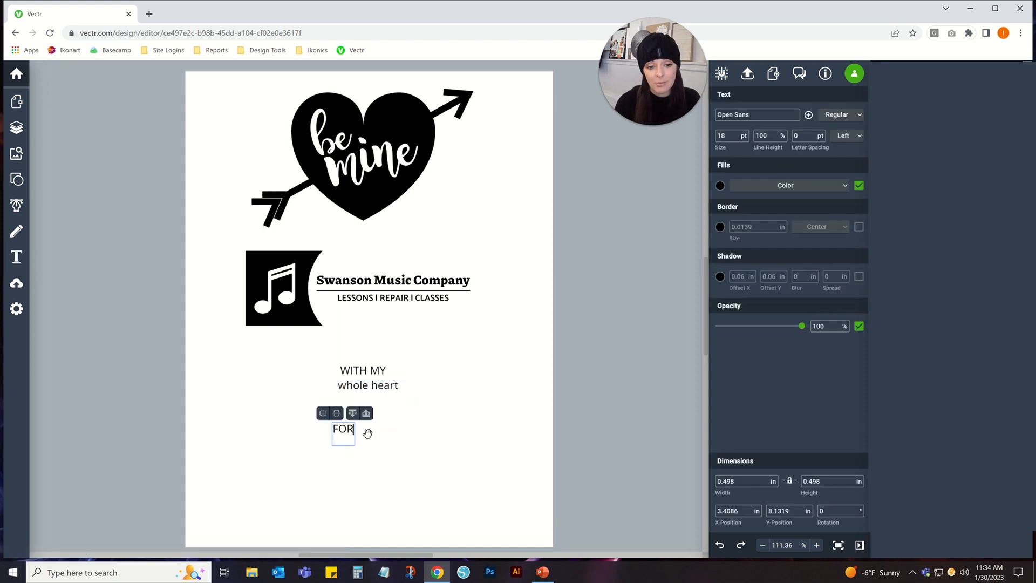
{"action": "type", "text": " MY"}
{"action": "left_click", "coordinate": [363, 463]}
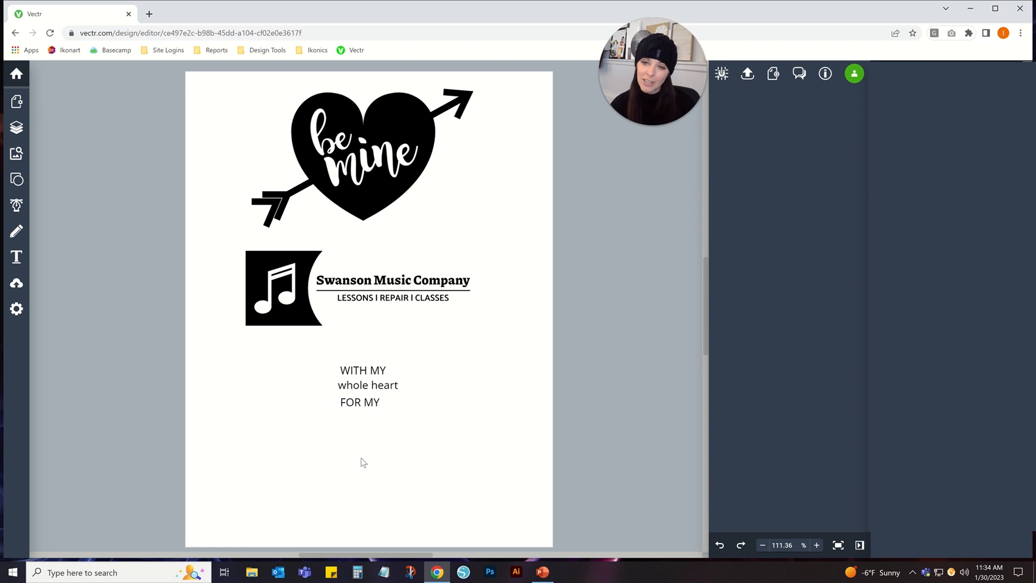
Add a separate text "whole life" directly beneath "FOR MY"
{"action": "left_click", "coordinate": [341, 440]}
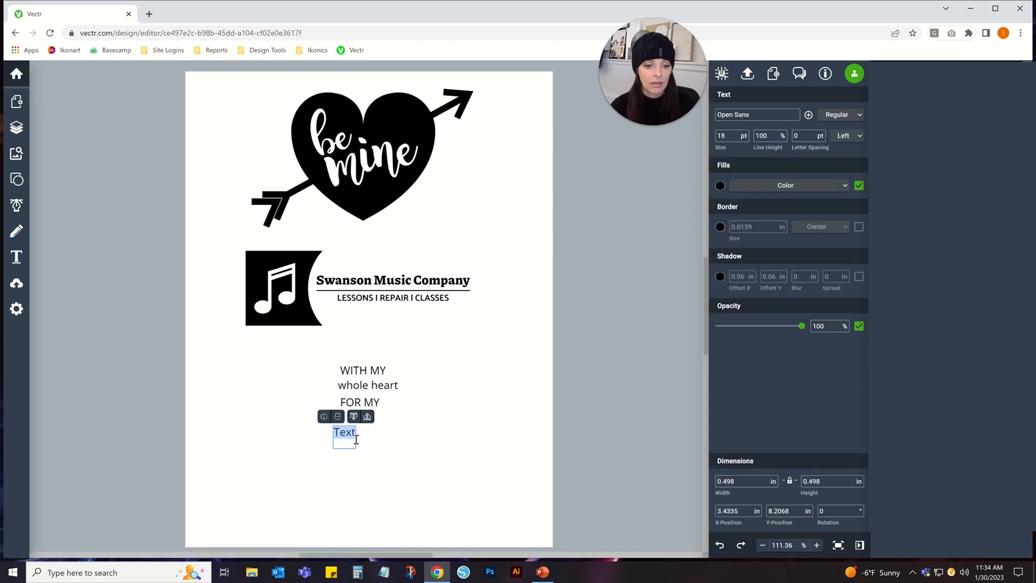
{"action": "type", "text": "whole"}
{"action": "key", "text": "Return"}
{"action": "type", "text": "life"}
{"action": "left_click", "coordinate": [363, 455]}
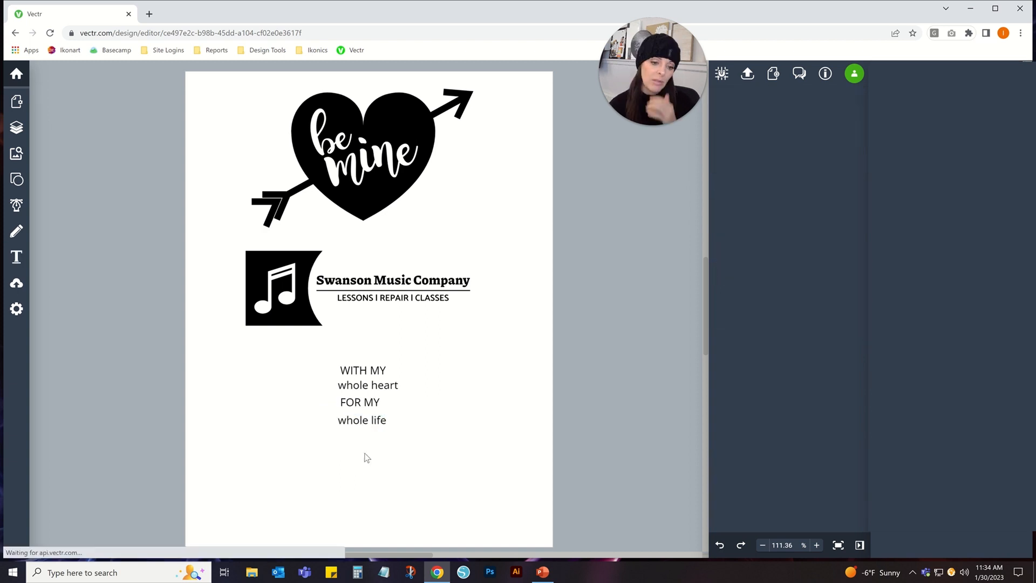
Set the texts "whole heart" and "whole life" in the AboutLove font and convert them to outlines
{"action": "left_click", "coordinate": [356, 392]}
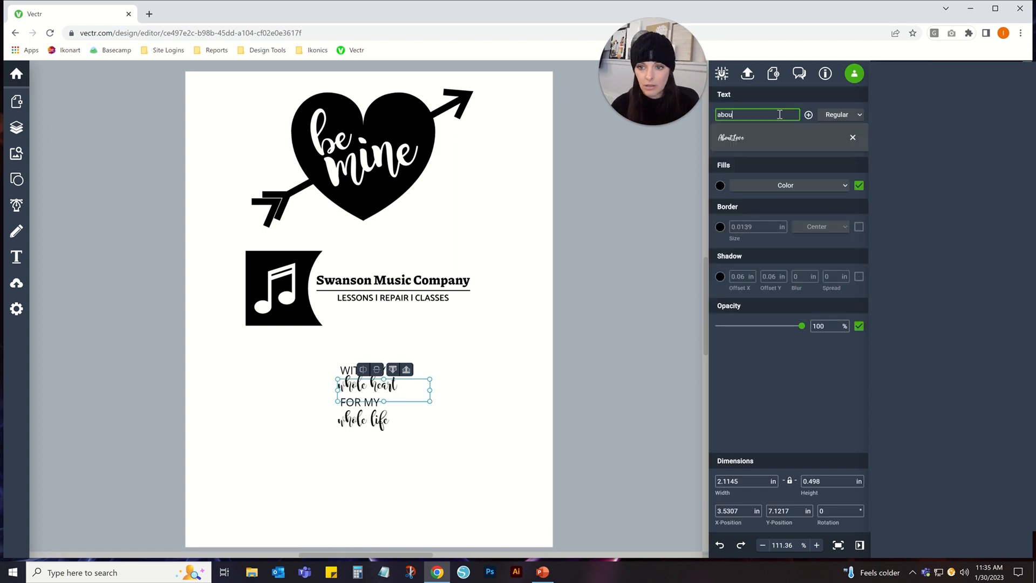
{"action": "left_click", "coordinate": [774, 112]}
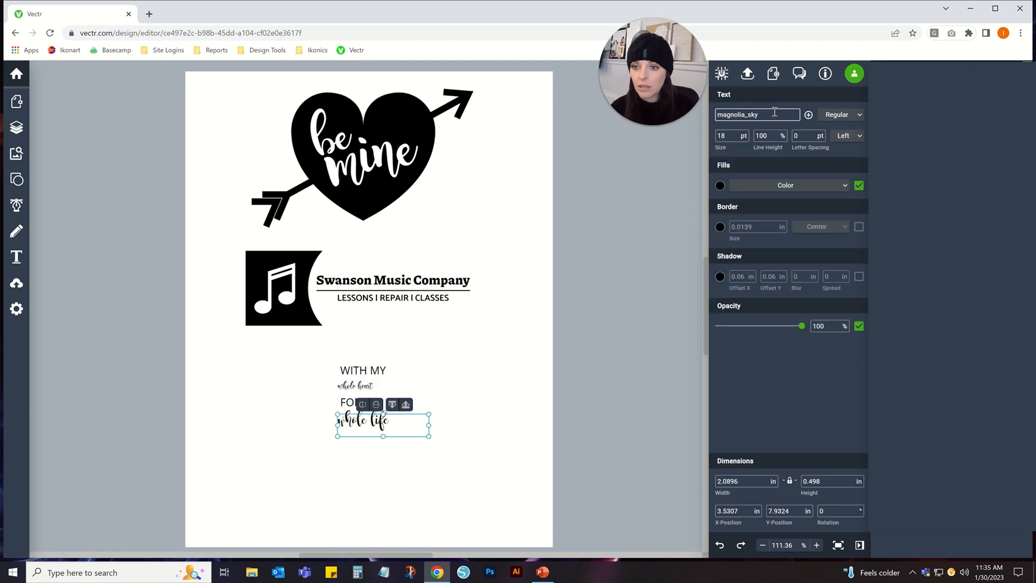
{"action": "right_click", "coordinate": [361, 385]}
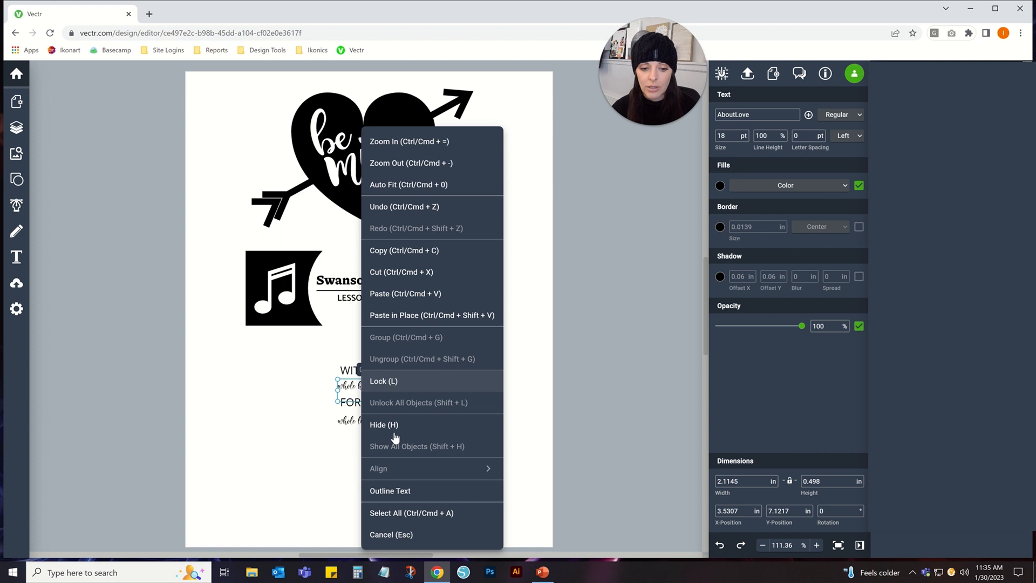
{"action": "left_click", "coordinate": [404, 491]}
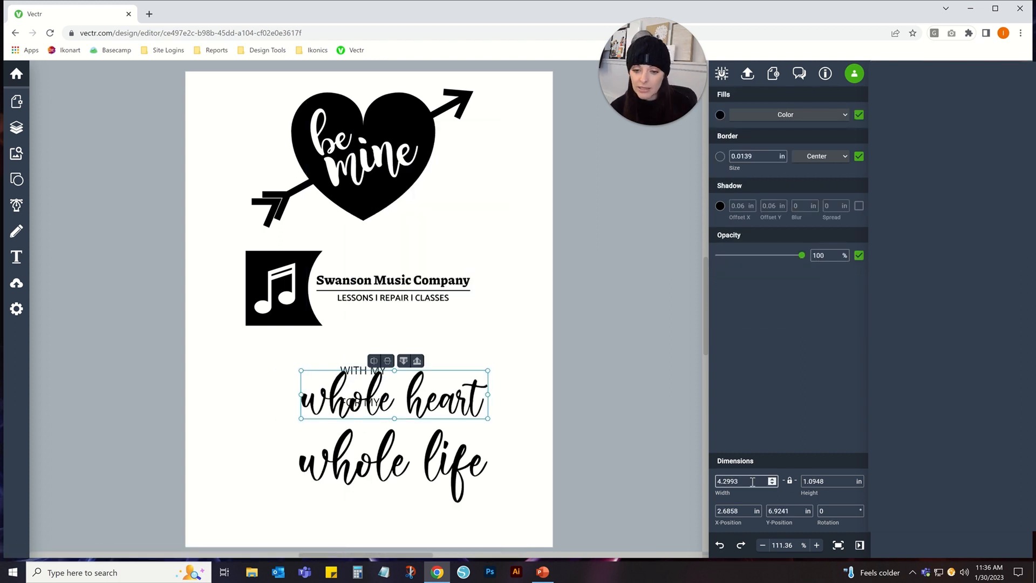
Set the width of the outlined "whole heart" and "whole life" to 4 in each
{"action": "type", "text": "4"}
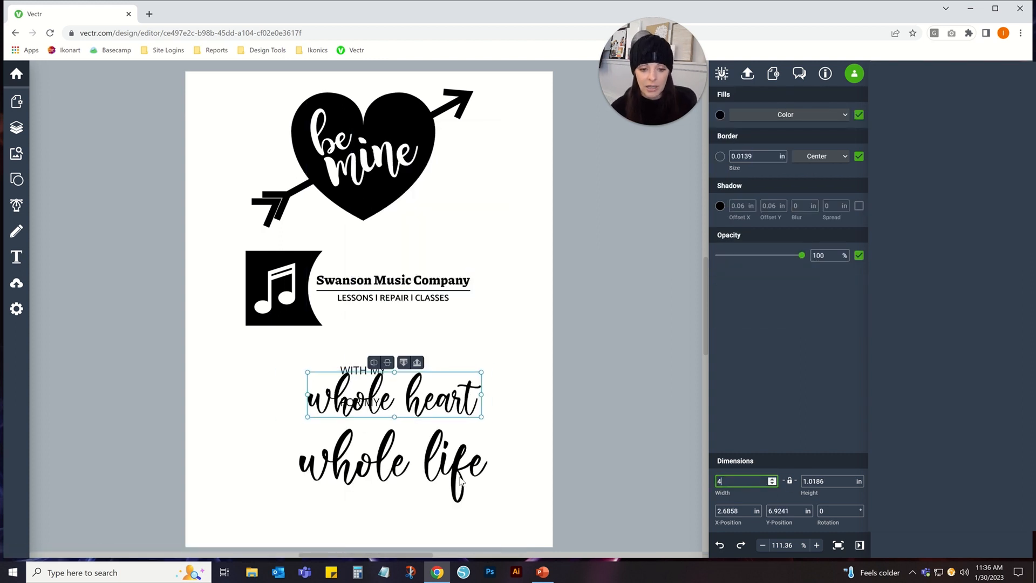
{"action": "left_click", "coordinate": [460, 478]}
{"action": "double_click", "coordinate": [739, 481]}
{"action": "type", "text": "4"}
{"action": "left_click", "coordinate": [468, 405]}
{"action": "left_click", "coordinate": [454, 460], "text": "shift"}
{"action": "right_click", "coordinate": [435, 459]}
{"action": "left_click", "coordinate": [465, 418]}
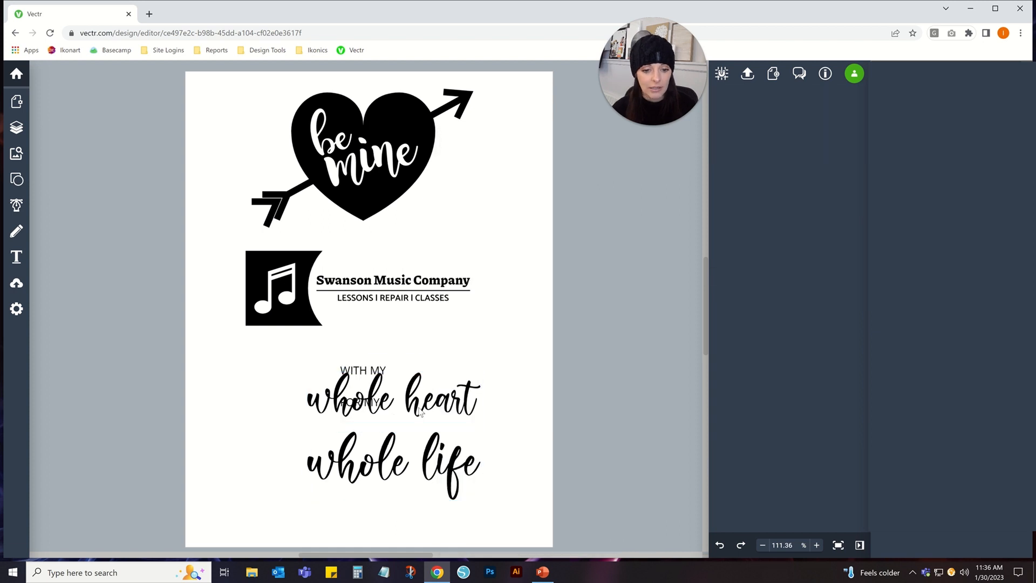
Change the font of the texts "FOR MY" and "WITH MY" to Maiden Orange
{"action": "left_click", "coordinate": [362, 338]}
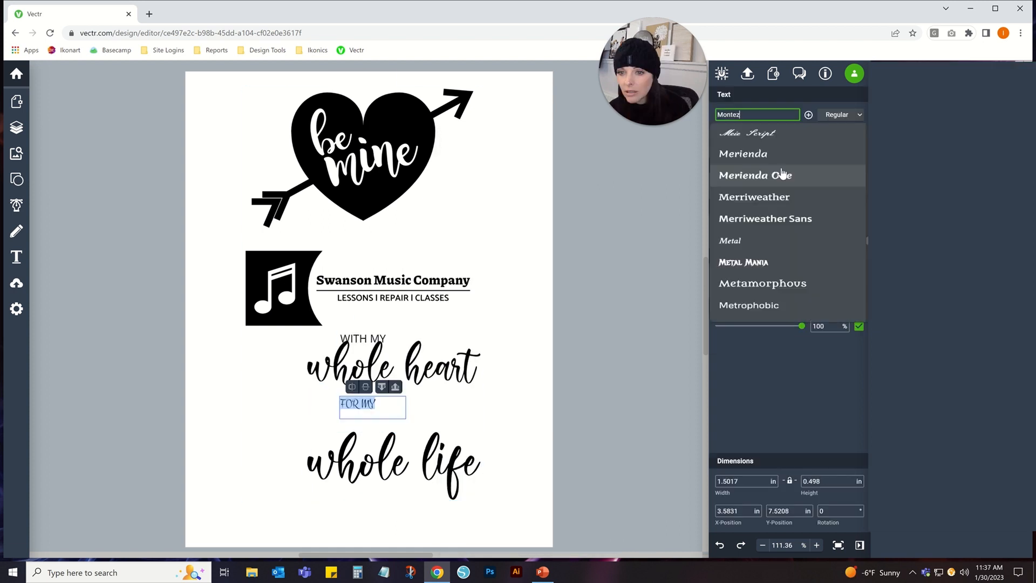
{"action": "scroll", "coordinate": [781, 174], "scroll_direction": "up", "scroll_amount": 5}
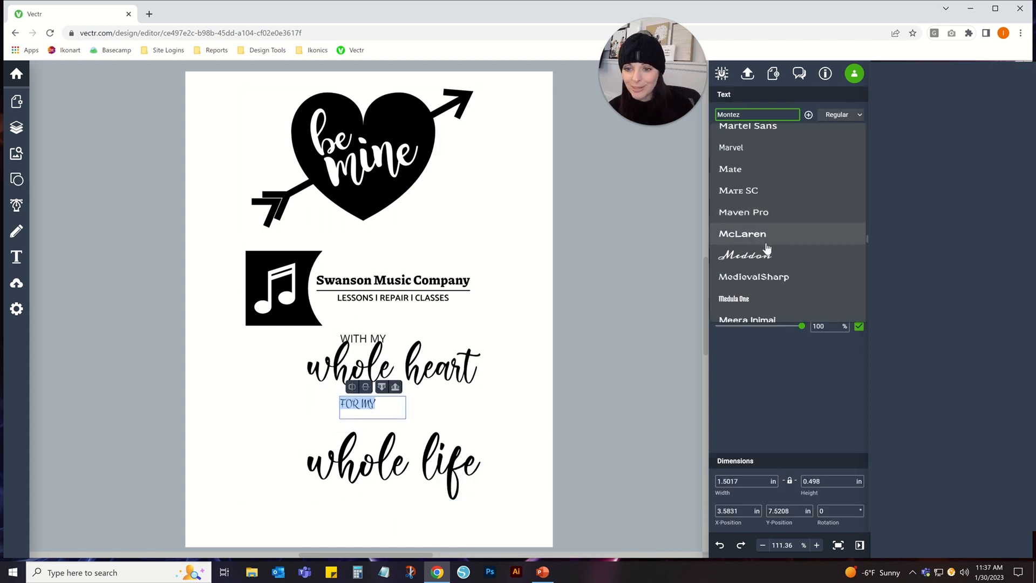
{"action": "scroll", "coordinate": [767, 248], "scroll_direction": "up", "scroll_amount": 3}
{"action": "left_click", "coordinate": [767, 254]}
{"action": "left_click", "coordinate": [363, 339]}
{"action": "left_click", "coordinate": [747, 115]}
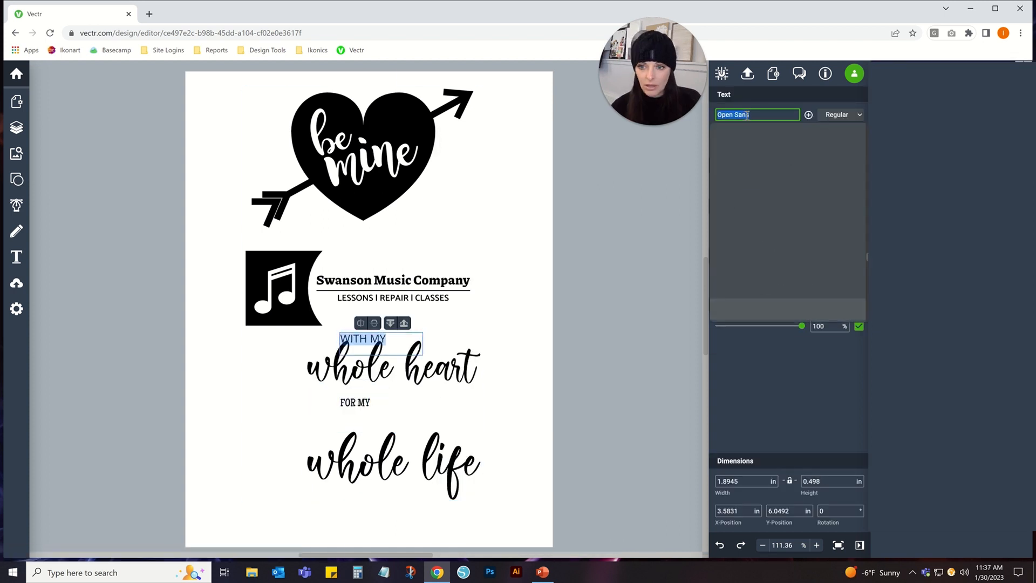
{"action": "type", "text": "Maiden Orange"}
{"action": "left_click", "coordinate": [751, 135]}
Enlarge "WITH MY" and "FOR MY" to 39 pt with wider letter spacing, and widen their text boxes so each fits on one line
{"action": "left_click", "coordinate": [743, 133]}
{"action": "left_click", "coordinate": [820, 133]}
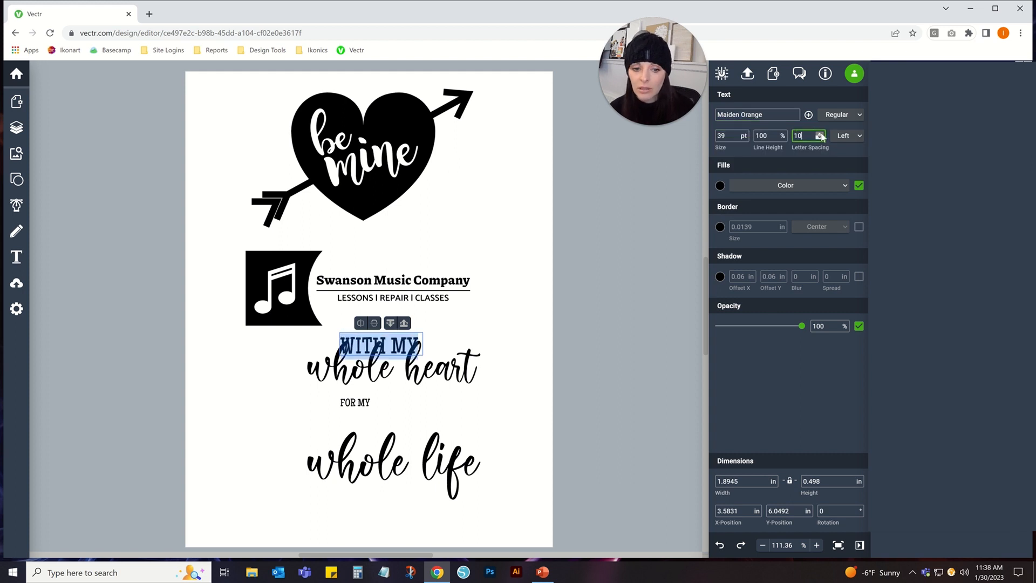
{"action": "left_click", "coordinate": [819, 134]}
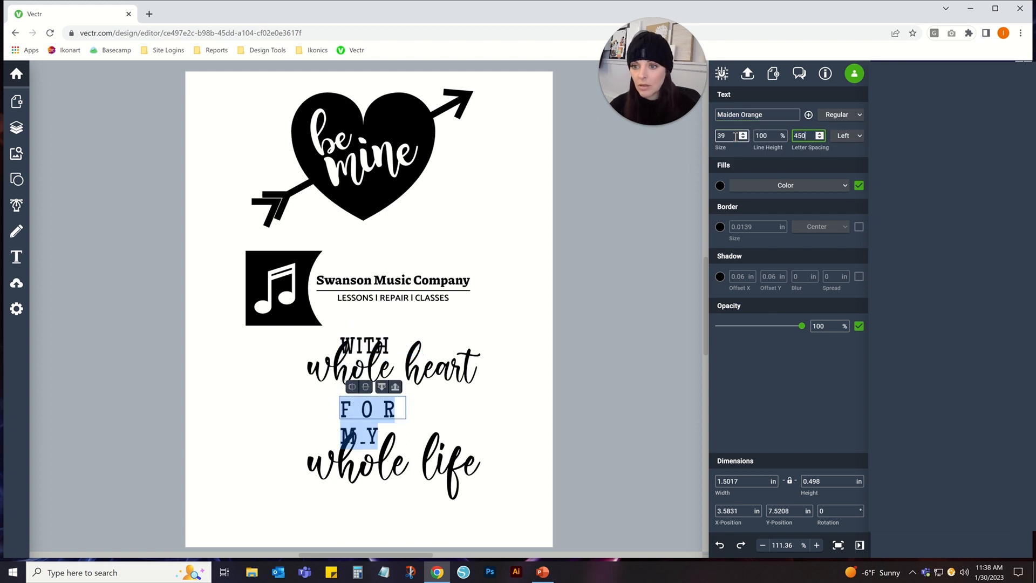
{"action": "key", "text": "BackSpace"}
{"action": "left_click_drag", "start_coordinate": [406, 407], "coordinate": [471, 407]}
{"action": "left_click", "coordinate": [362, 345]}
{"action": "left_click_drag", "start_coordinate": [422, 344], "coordinate": [477, 345]}
Move the four quote lines down away from the logo and shift "FOR MY" slightly sideways
{"action": "left_click_drag", "start_coordinate": [354, 328], "coordinate": [434, 516]}
{"action": "left_click_drag", "start_coordinate": [379, 408], "coordinate": [380, 437]}
{"action": "left_click_drag", "start_coordinate": [379, 439], "coordinate": [382, 439]}
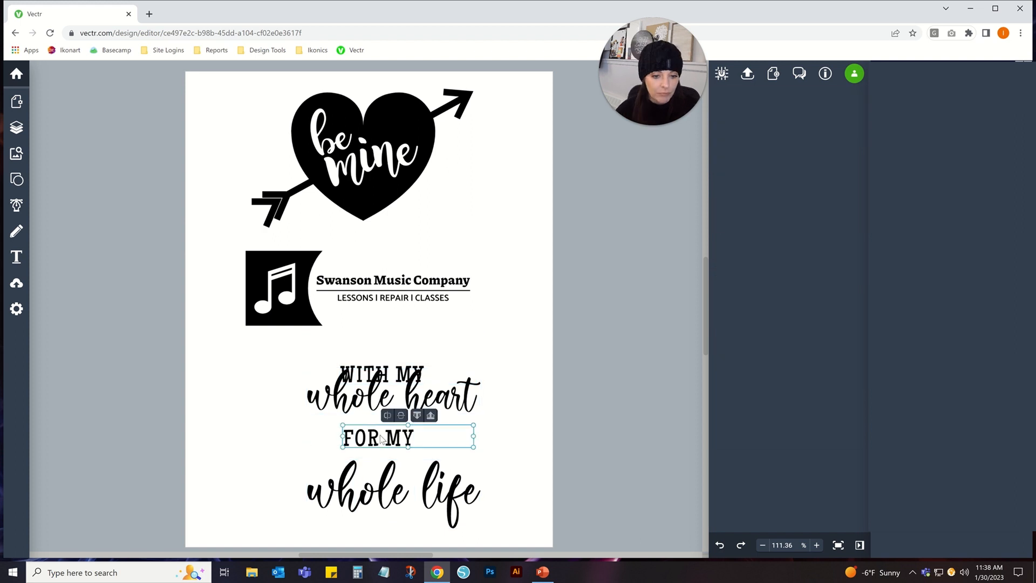
Convert "FOR MY" and "WITH MY" to outlines, placing "WITH MY" clear above "whole heart"
{"action": "right_click", "coordinate": [381, 438]}
{"action": "left_click", "coordinate": [429, 487]}
{"action": "left_click", "coordinate": [395, 374]}
{"action": "left_click_drag", "start_coordinate": [395, 375], "coordinate": [398, 350]}
{"action": "right_click", "coordinate": [398, 349]}
{"action": "left_click", "coordinate": [441, 487]}
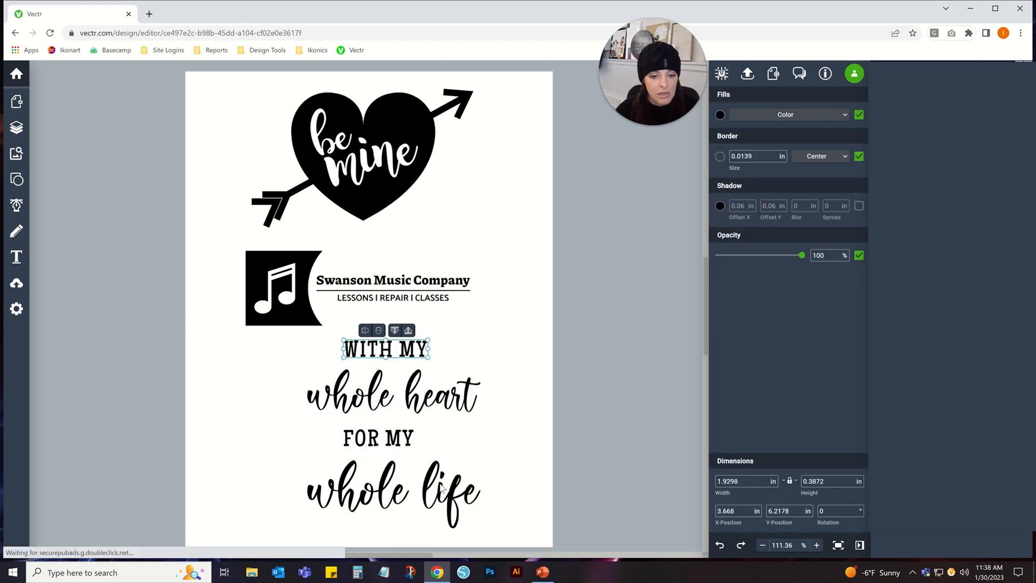
Scale up "FOR MY" and "WITH MY" and reposition each centered above its script line
{"action": "left_click", "coordinate": [399, 439]}
{"action": "mouse_move", "coordinate": [414, 447]}
{"action": "left_mouse_down"}
{"action": "mouse_move", "coordinate": [442, 454]}
{"action": "mouse_move", "coordinate": [433, 452]}
{"action": "left_mouse_up"}
{"action": "left_click_drag", "start_coordinate": [408, 440], "coordinate": [406, 442]}
{"action": "left_click", "coordinate": [408, 350]}
{"action": "left_click_drag", "start_coordinate": [428, 340], "coordinate": [456, 334]}
{"action": "left_click_drag", "start_coordinate": [422, 343], "coordinate": [409, 348]}
Move the heart artwork off the page's left edge and the music company logo up to the top of the page
{"action": "left_click_drag", "start_coordinate": [210, 241], "coordinate": [513, 327]}
{"action": "left_click_drag", "start_coordinate": [219, 81], "coordinate": [499, 233]}
{"action": "left_click_drag", "start_coordinate": [406, 109], "coordinate": [160, 106]}
{"action": "right_click", "coordinate": [160, 105]}
{"action": "left_click", "coordinate": [270, 286]}
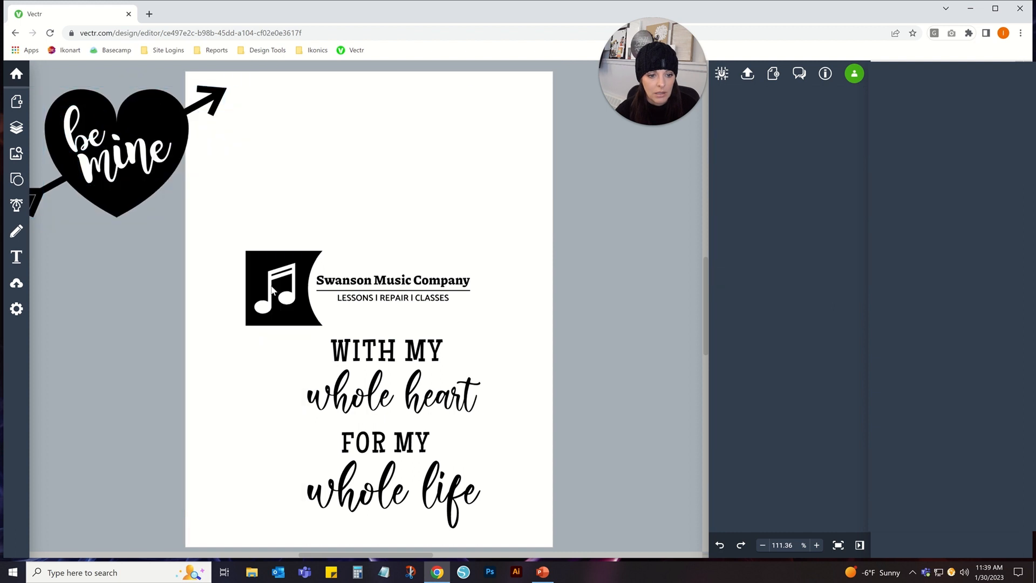
{"action": "left_click_drag", "start_coordinate": [272, 290], "coordinate": [340, 128]}
Move the four quote lines up toward the middle of the page and align their horizontal centers
{"action": "left_click_drag", "start_coordinate": [244, 310], "coordinate": [504, 534]}
{"action": "left_click_drag", "start_coordinate": [431, 403], "coordinate": [400, 323]}
{"action": "left_click_drag", "start_coordinate": [387, 276], "coordinate": [398, 242]}
{"action": "left_click_drag", "start_coordinate": [268, 212], "coordinate": [500, 507]}
{"action": "left_click", "coordinate": [749, 296]}
Nudge "FOR MY" and "whole life" up together to tighten the gap beneath "whole heart"
{"action": "left_click_drag", "start_coordinate": [266, 308], "coordinate": [495, 422]}
{"action": "key", "text": "Up"}
{"action": "key", "text": "Up"}
{"action": "key", "text": "Up"}
{"action": "key", "text": "Up"}
{"action": "key", "text": "Up"}
{"action": "key", "text": "Up"}
{"action": "key", "text": "Up"}
{"action": "key", "text": "Up"}
{"action": "key", "text": "Up"}
{"action": "key", "text": "Up"}
{"action": "key", "text": "Up"}
{"action": "key", "text": "Up"}
{"action": "key", "text": "Up"}
{"action": "key", "text": "Up"}
{"action": "key", "text": "Up"}
{"action": "key", "text": "Up"}
{"action": "key", "text": "Up"}
{"action": "key", "text": "Up"}
{"action": "key", "text": "Up"}
{"action": "key", "text": "Up"}
{"action": "left_click", "coordinate": [495, 423]}
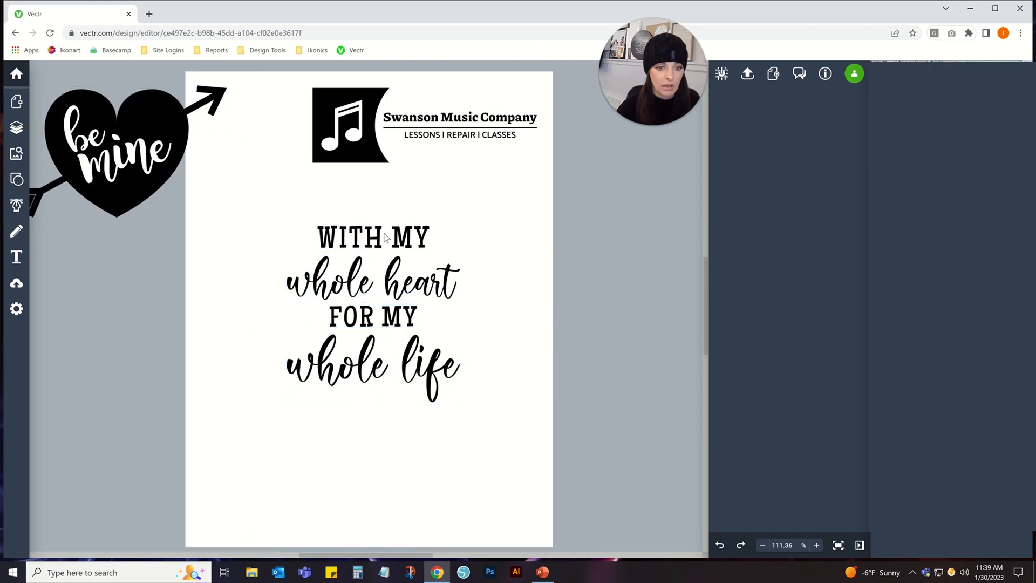
Nudge "WITH MY" down slightly, closer to "whole heart"
{"action": "left_click", "coordinate": [385, 234]}
{"action": "key", "text": "Down"}
{"action": "key", "text": "Down"}
{"action": "key", "text": "Down"}
{"action": "key", "text": "Down"}
{"action": "left_click", "coordinate": [410, 506]}
Add a new text below the quote with the couple's first names joined by "&"
{"action": "left_click", "coordinate": [17, 257]}
{"action": "left_click", "coordinate": [17, 257]}
{"action": "left_click", "coordinate": [343, 455]}
{"action": "type", "text": "Fawn"}
{"action": "key", "text": "Return"}
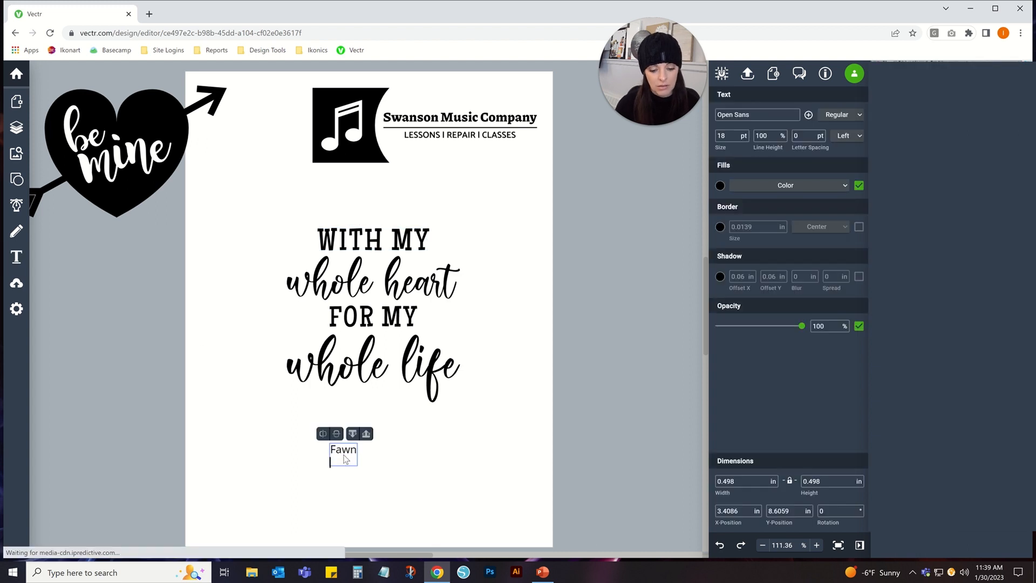
{"action": "type", "text": "&"}
{"action": "key", "text": "Return"}
{"action": "type", "text": "Greg"}
Set the couple's names in Maiden Orange, widen their text box, and convert the text to outlines
{"action": "left_click", "coordinate": [753, 114]}
{"action": "type", "text": "ma"}
{"action": "left_click_drag", "start_coordinate": [356, 476], "coordinate": [409, 465]}
{"action": "type", "text": "orange"}
{"action": "left_click", "coordinate": [746, 139]}
{"action": "right_click", "coordinate": [350, 451]}
{"action": "left_click", "coordinate": [385, 465]}
Move the couple's names directly beneath "whole life" and center them with the quote lines
{"action": "left_click_drag", "start_coordinate": [367, 452], "coordinate": [365, 398]}
{"action": "left_click_drag", "start_coordinate": [268, 212], "coordinate": [488, 432]}
{"action": "right_click", "coordinate": [375, 323]}
{"action": "left_click", "coordinate": [410, 339]}
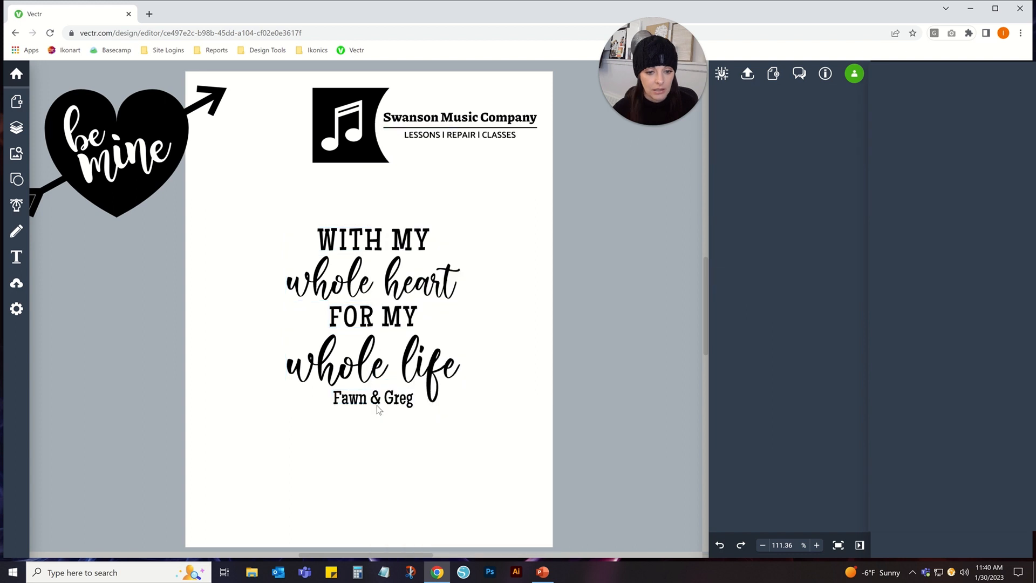
Nudge the couple's names down slightly to leave more space beneath "whole life"
{"action": "left_click", "coordinate": [376, 399]}
{"action": "key", "text": "Down"}
{"action": "key", "text": "Down"}
{"action": "key", "text": "Down"}
{"action": "key", "text": "Down"}
{"action": "key", "text": "Down"}
{"action": "left_click", "coordinate": [402, 459]}
Move the complete quote to the lower part of the page and the music company logo to the space above it
{"action": "left_click_drag", "start_coordinate": [268, 208], "coordinate": [475, 450]}
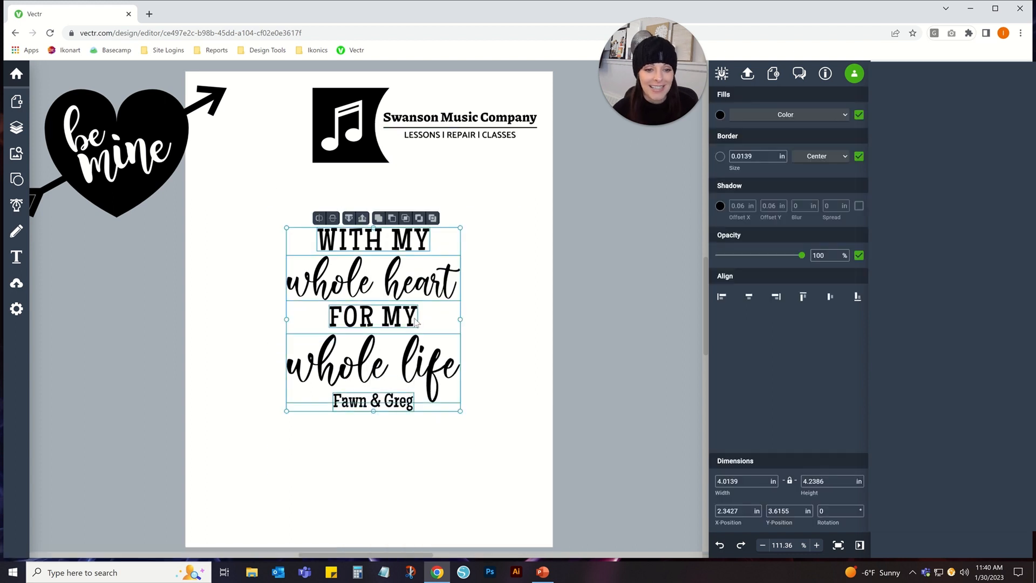
{"action": "left_click_drag", "start_coordinate": [392, 317], "coordinate": [389, 444]}
{"action": "left_click_drag", "start_coordinate": [291, 79], "coordinate": [545, 178]}
{"action": "left_click_drag", "start_coordinate": [421, 121], "coordinate": [309, 275]}
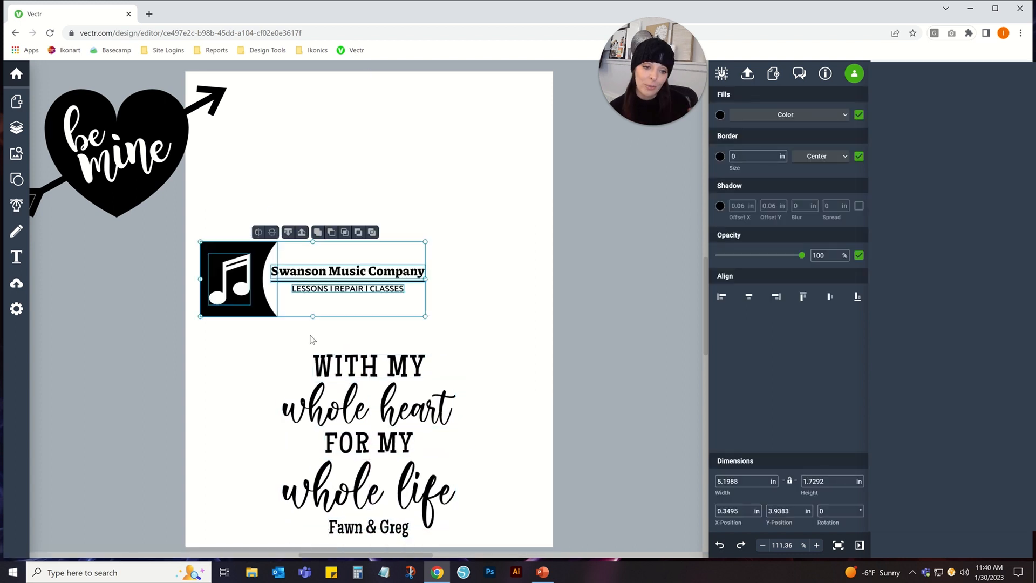
{"action": "left_click_drag", "start_coordinate": [279, 342], "coordinate": [459, 534]}
Select all parts of the heart artwork and move them back onto the page above the logo
{"action": "left_click", "coordinate": [184, 219]}
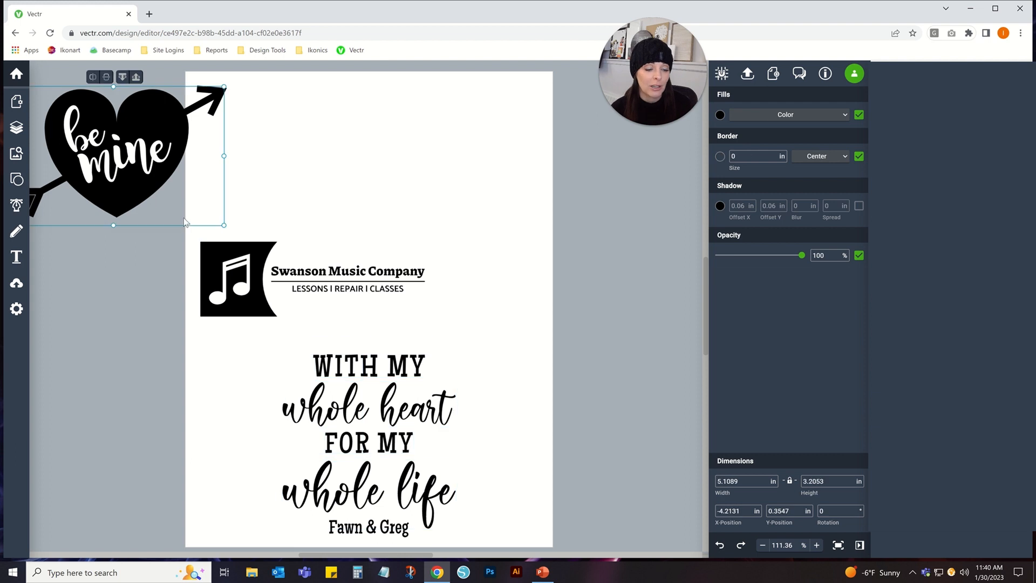
{"action": "left_click_drag", "start_coordinate": [35, 73], "coordinate": [298, 201]}
{"action": "left_click_drag", "start_coordinate": [37, 201], "coordinate": [311, 204]}
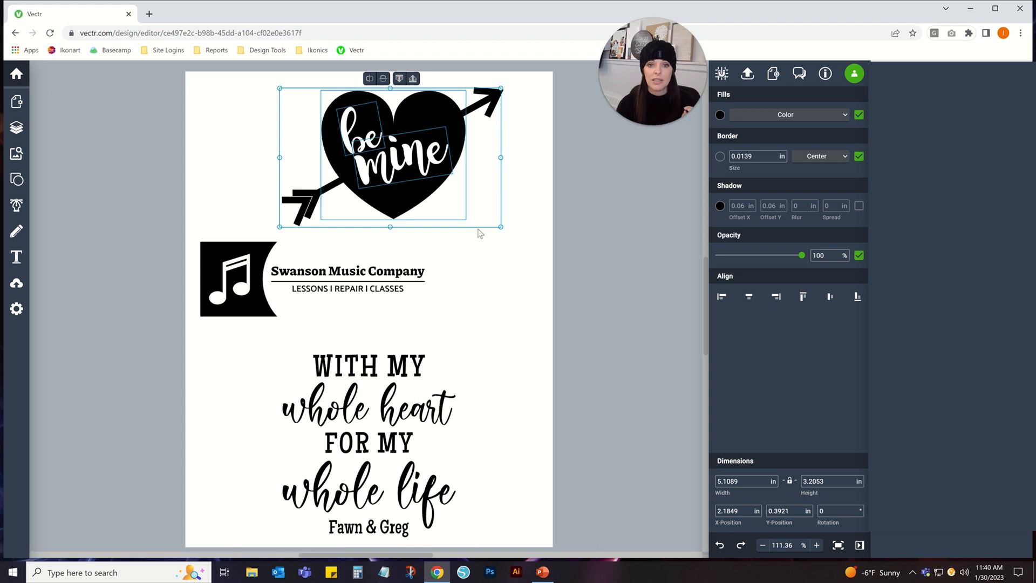
Try enlarging only the arrow of the heart artwork to about 9.65 by 6.05 in, and undo the resize
{"action": "left_click", "coordinate": [477, 90]}
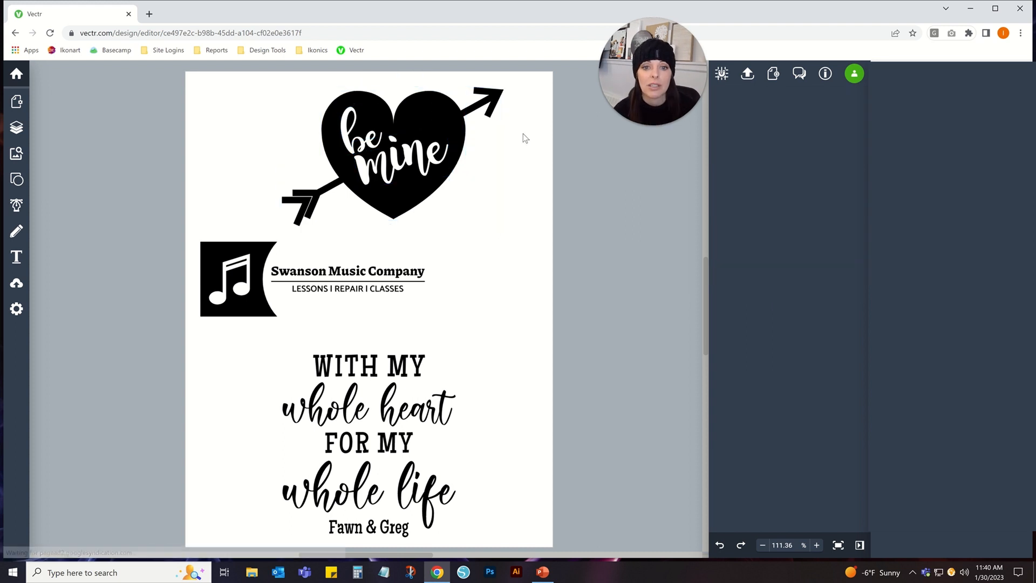
{"action": "left_click", "coordinate": [487, 105]}
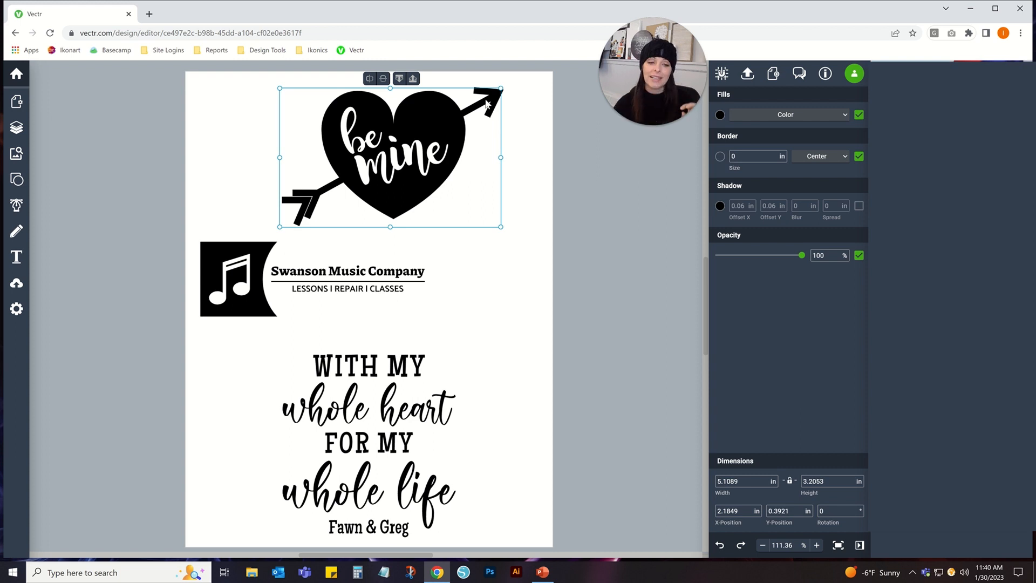
{"action": "left_click_drag", "start_coordinate": [501, 228], "coordinate": [697, 350]}
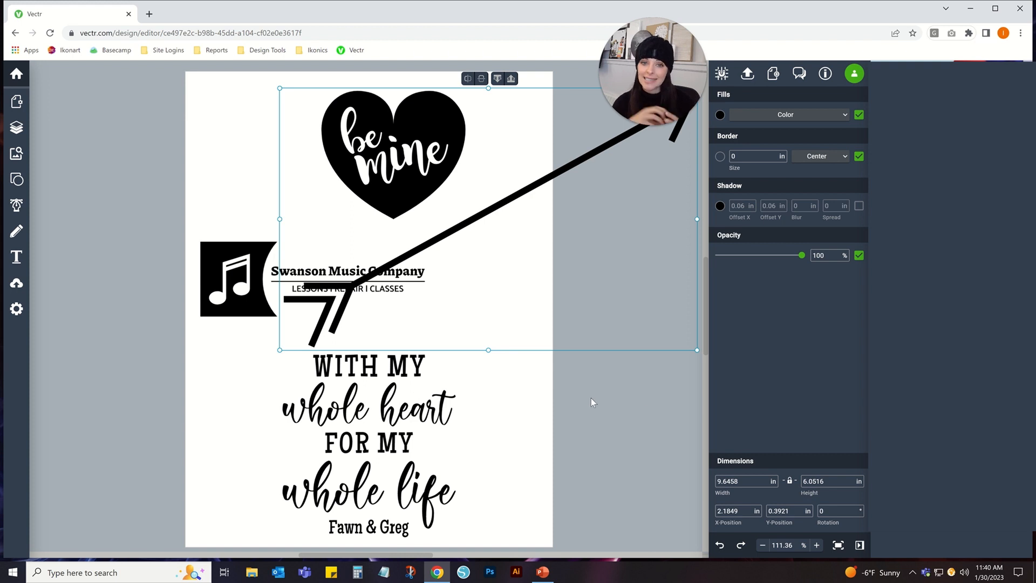
{"action": "key", "text": "ctrl+z"}
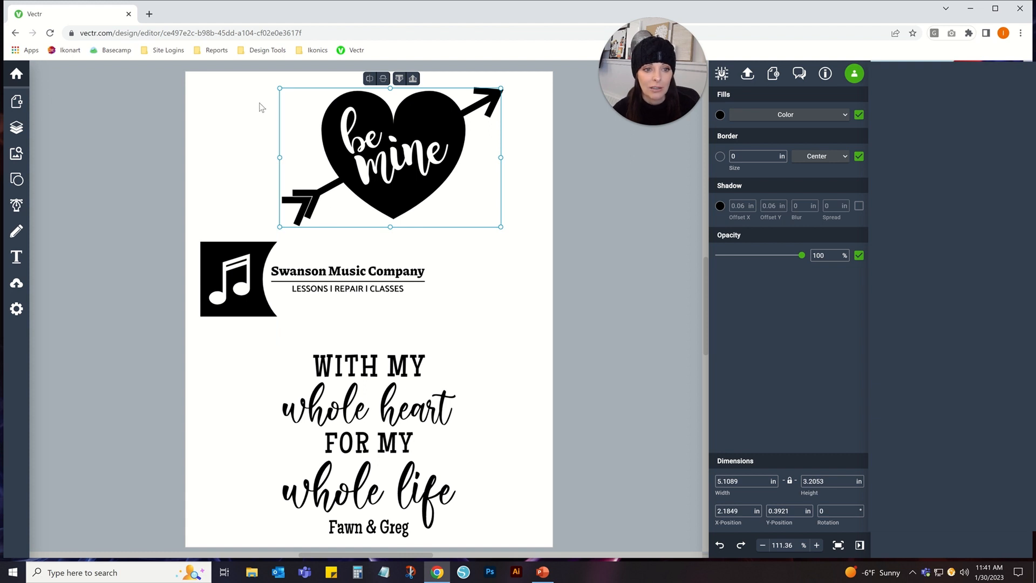
Select every part of the heart artwork and scale it up together to about 6.92 by 4.34 in
{"action": "left_click_drag", "start_coordinate": [259, 107], "coordinate": [583, 237]}
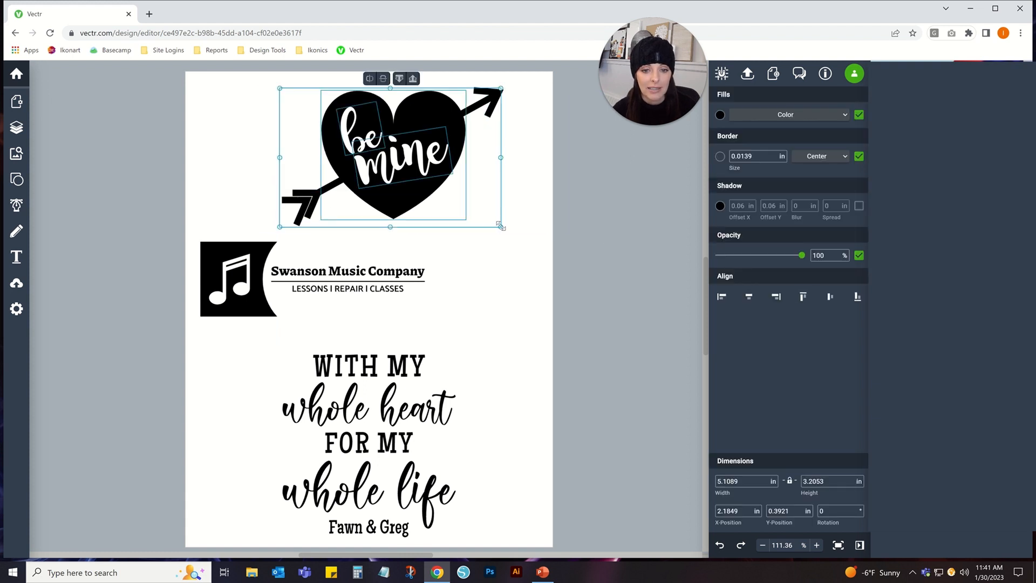
{"action": "left_click_drag", "start_coordinate": [499, 225], "coordinate": [572, 284]}
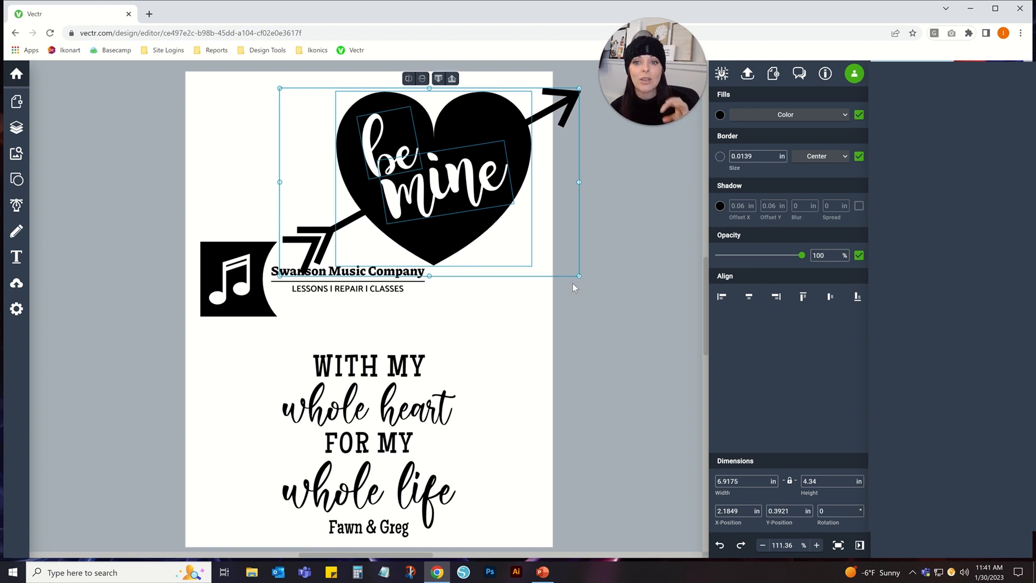